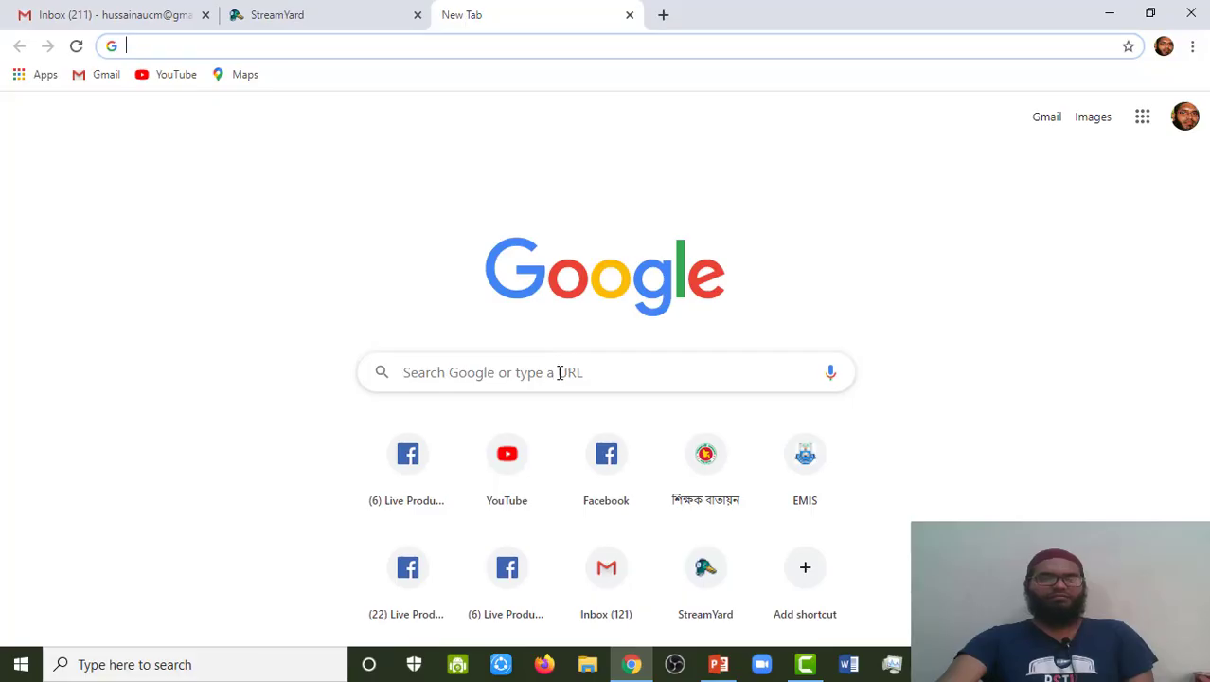
- Search Google for 'streamyard' and open the StreamYard homepage result
left_click(560, 372)
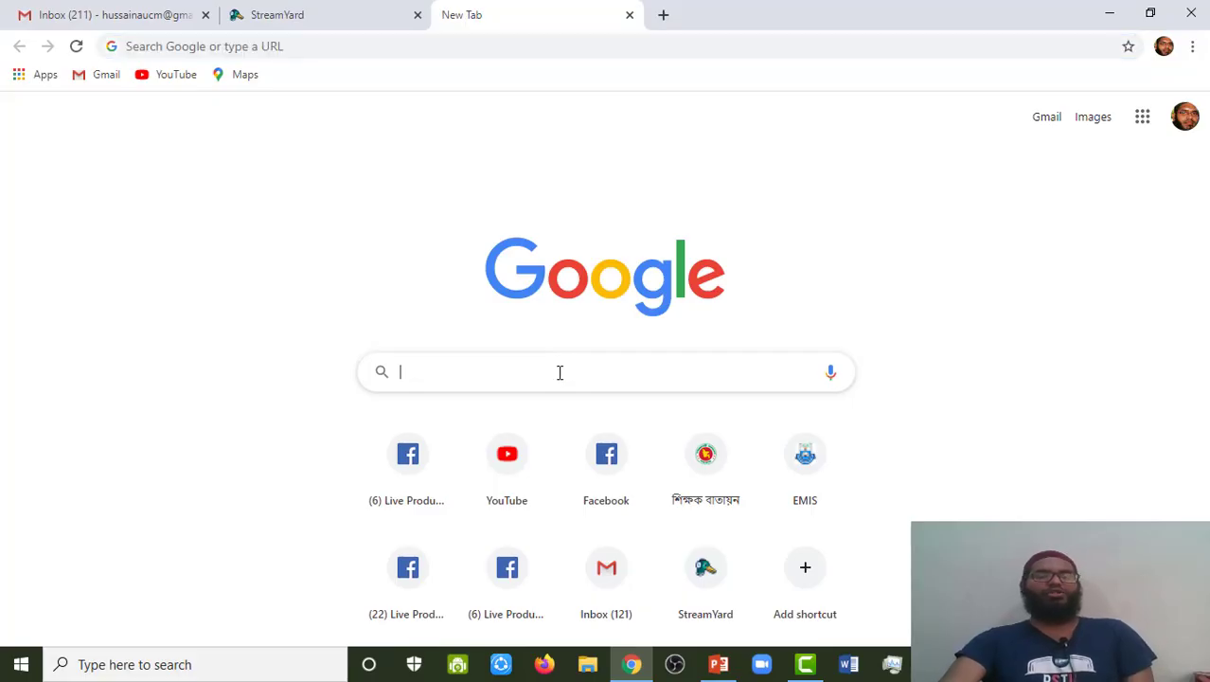
type("st")
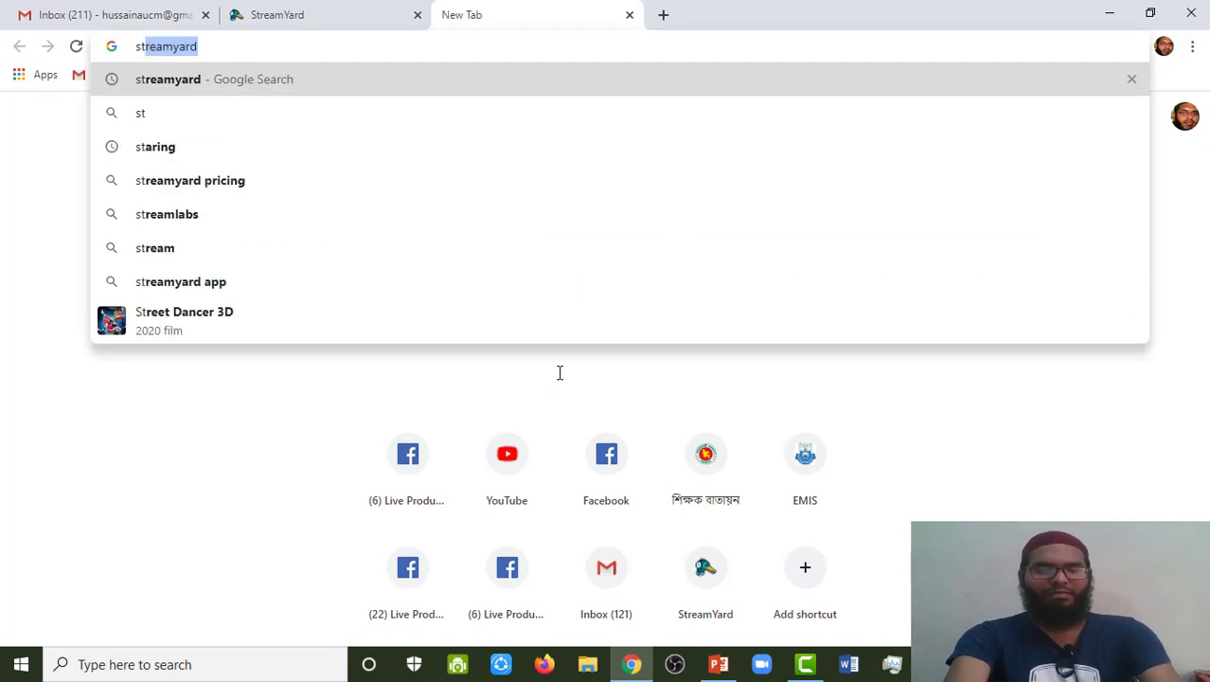
type("r")
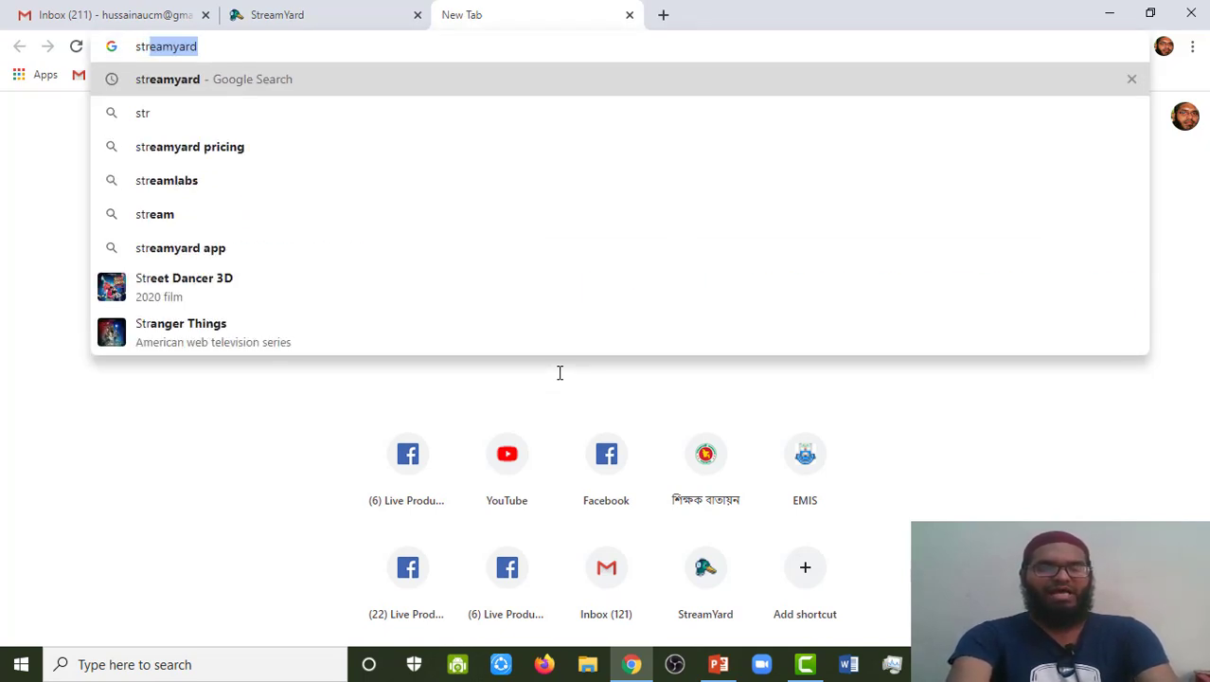
type("e")
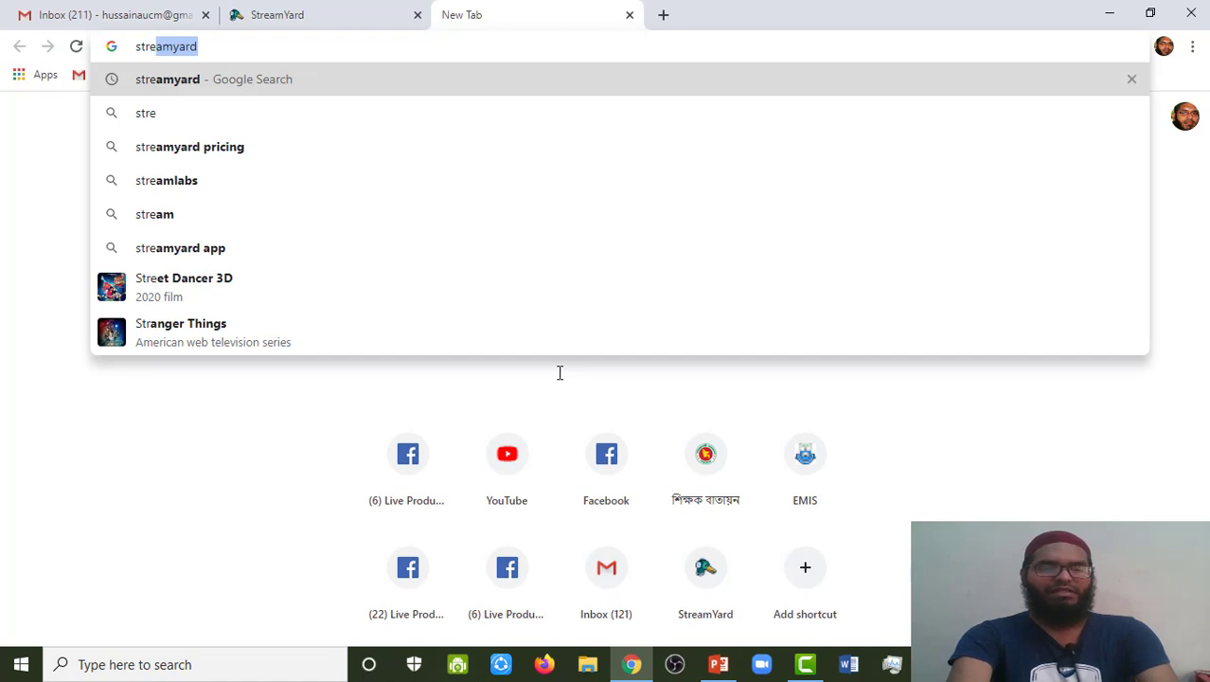
type("amyard")
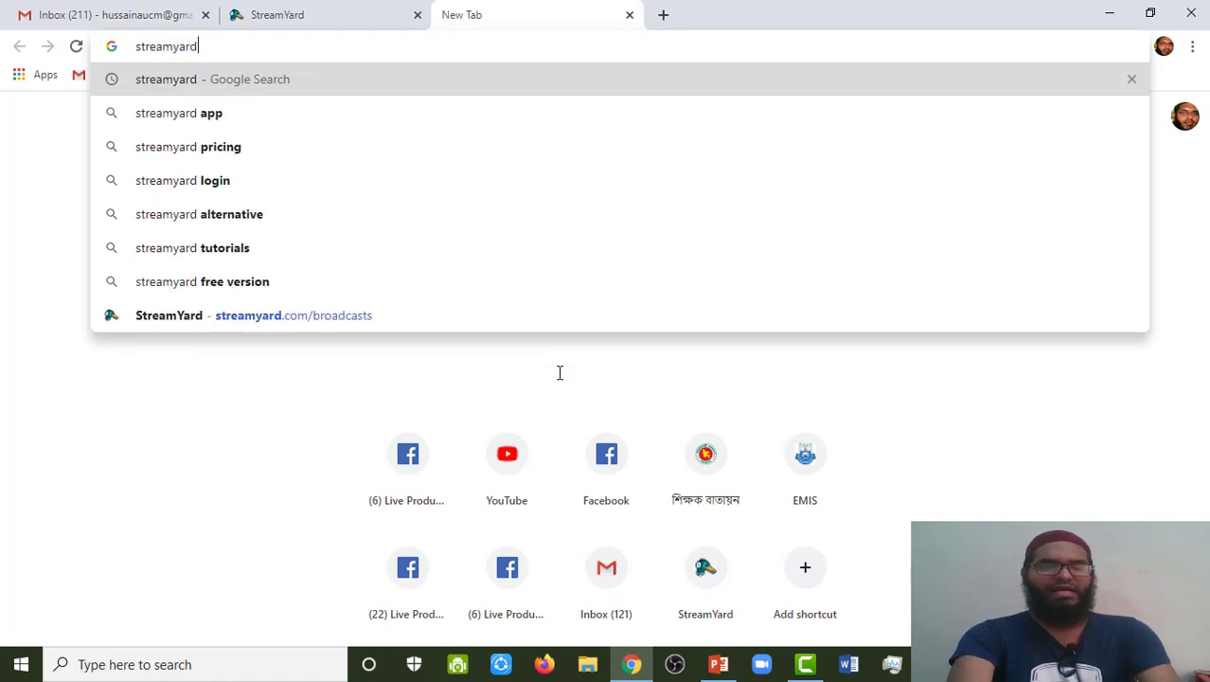
key("Return")
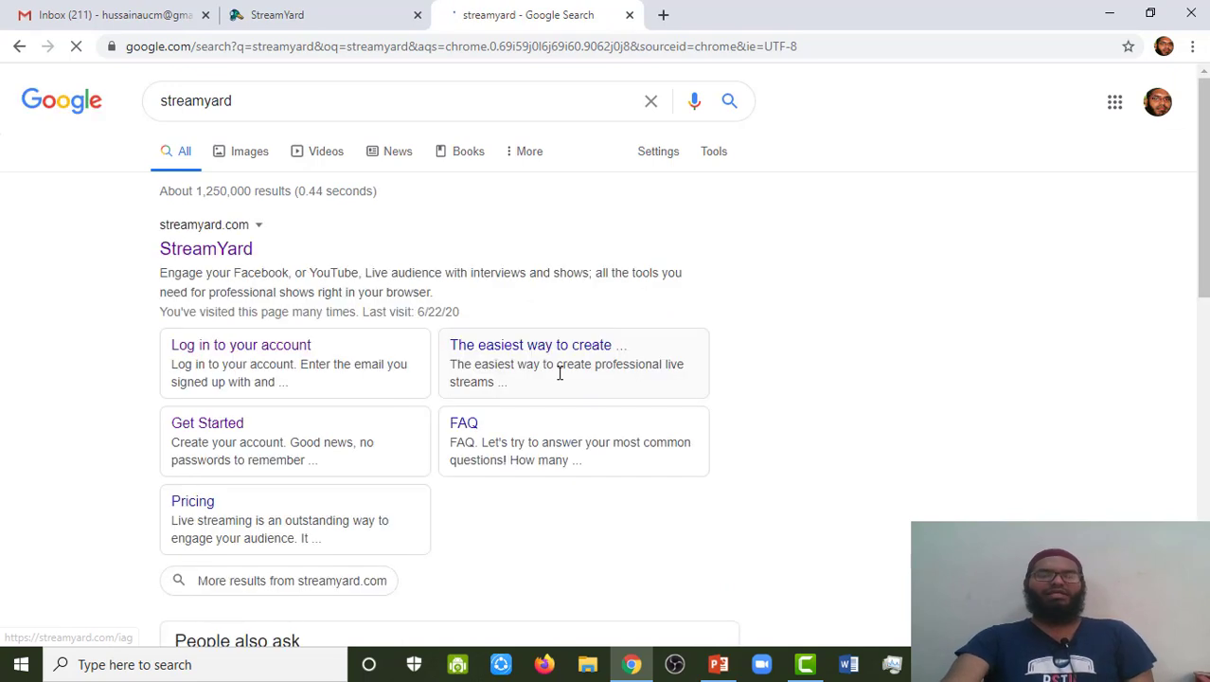
left_click(220, 252)
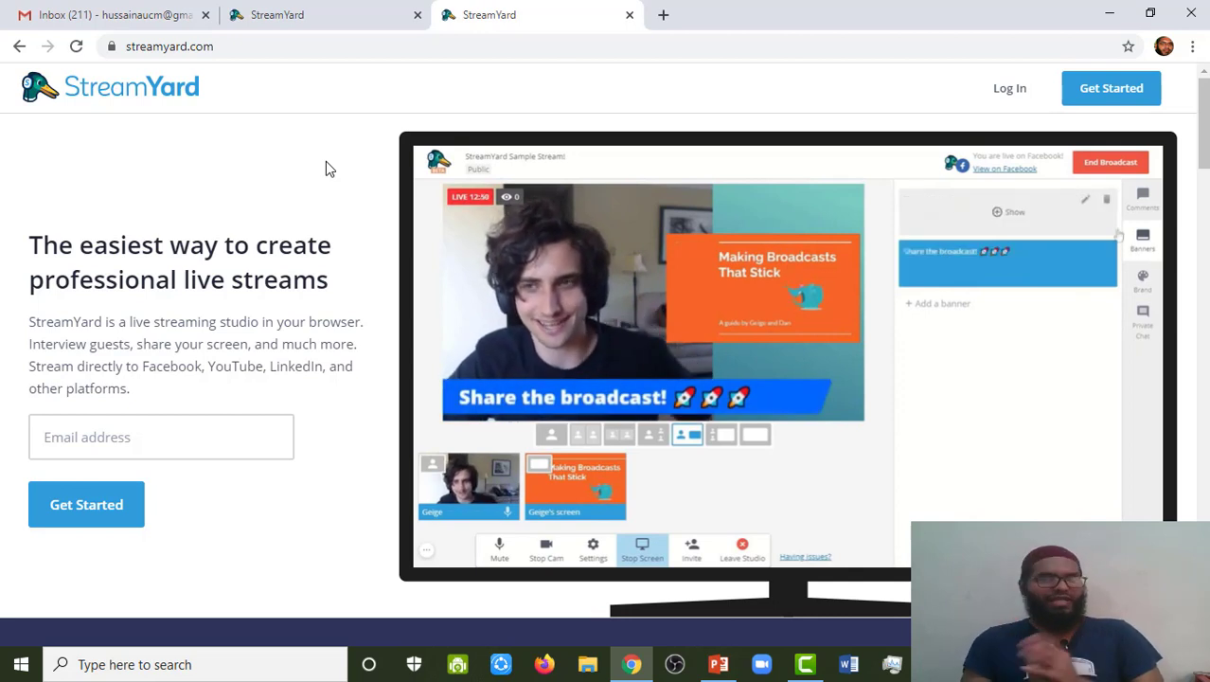
- Enter the sign-up email address, submit it with Get Started, and switch to Gmail
left_click(168, 426)
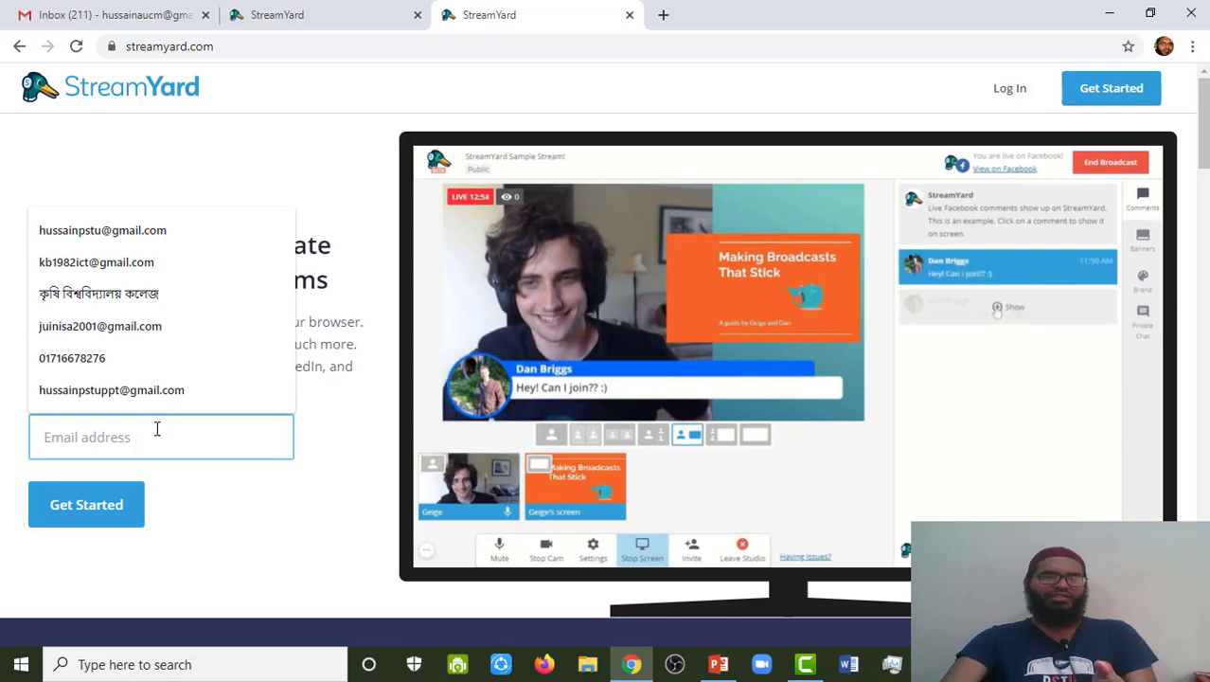
left_click(266, 156)
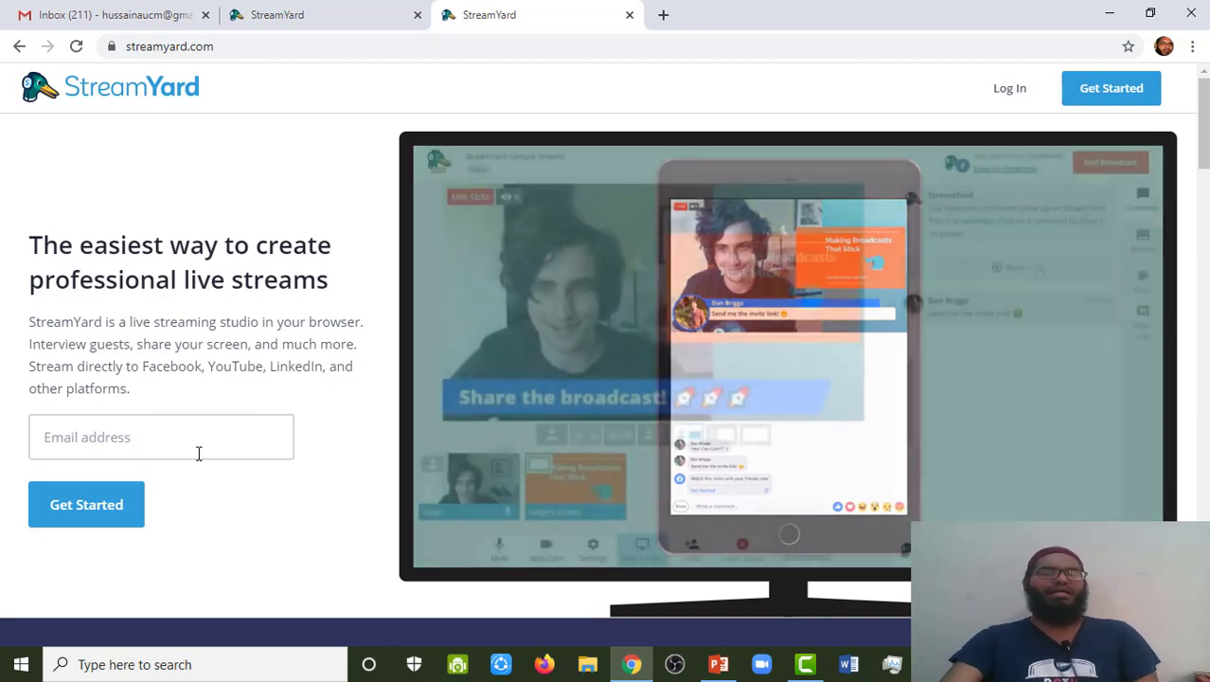
left_click(196, 444)
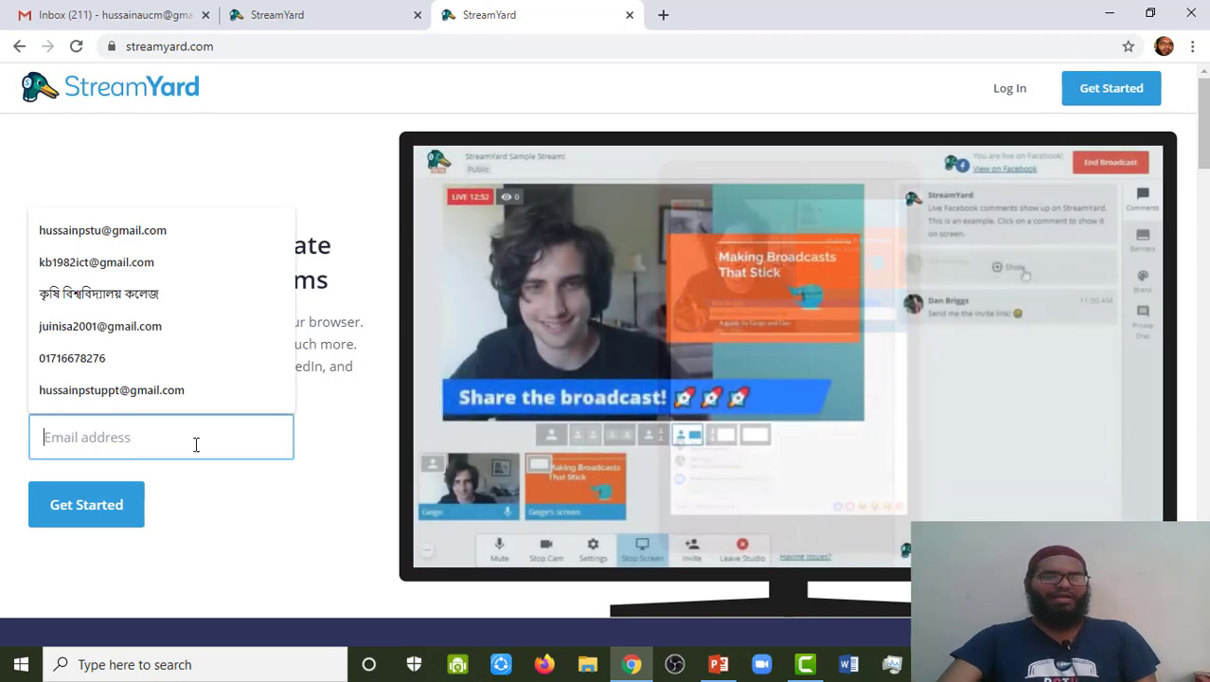
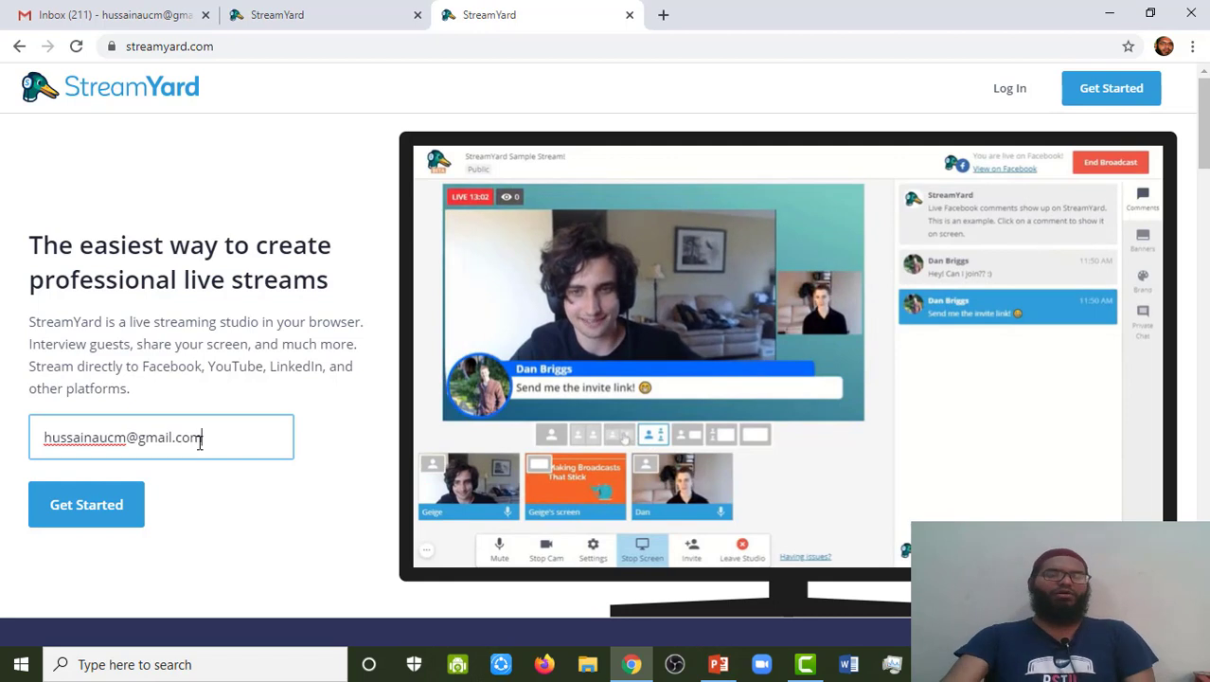
left_click_drag(200, 440, 32, 441)
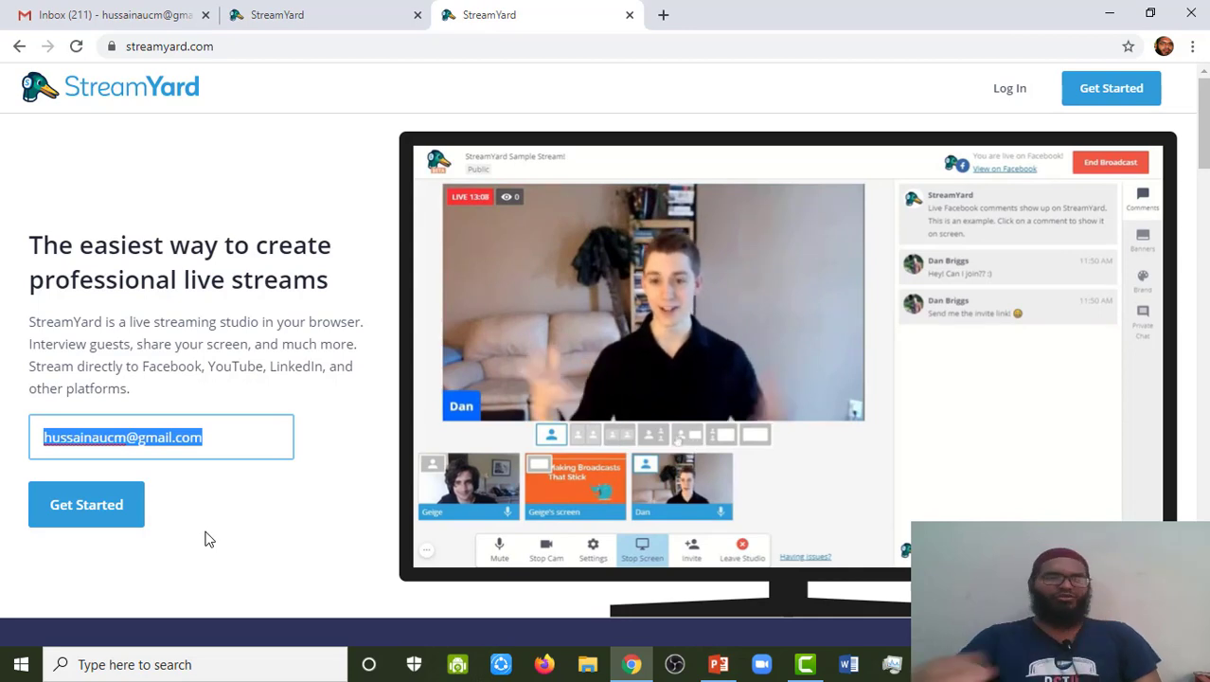
left_click(200, 535)
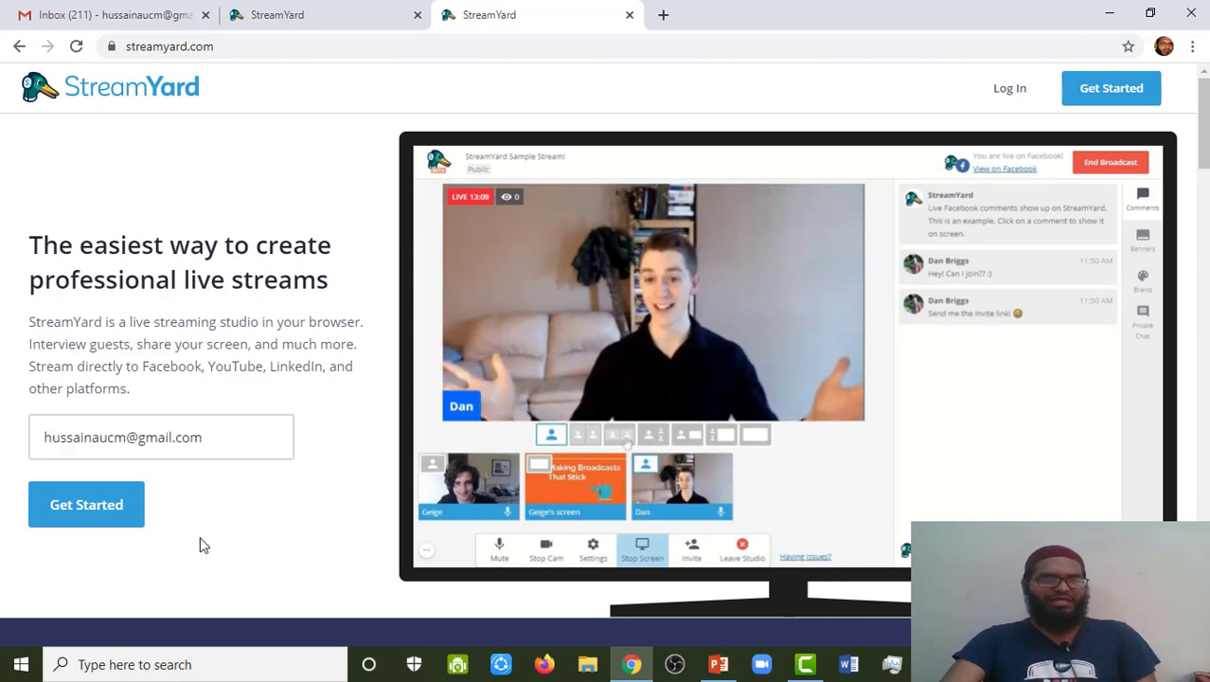
left_click(119, 516)
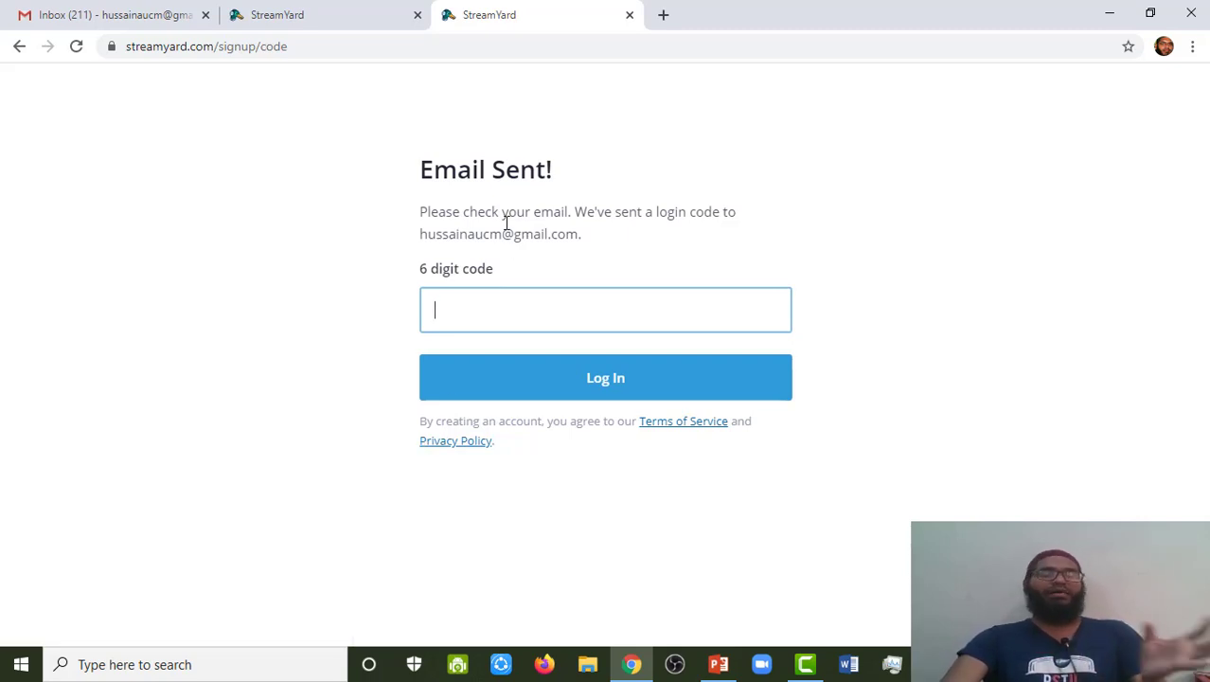
left_click(129, 21)
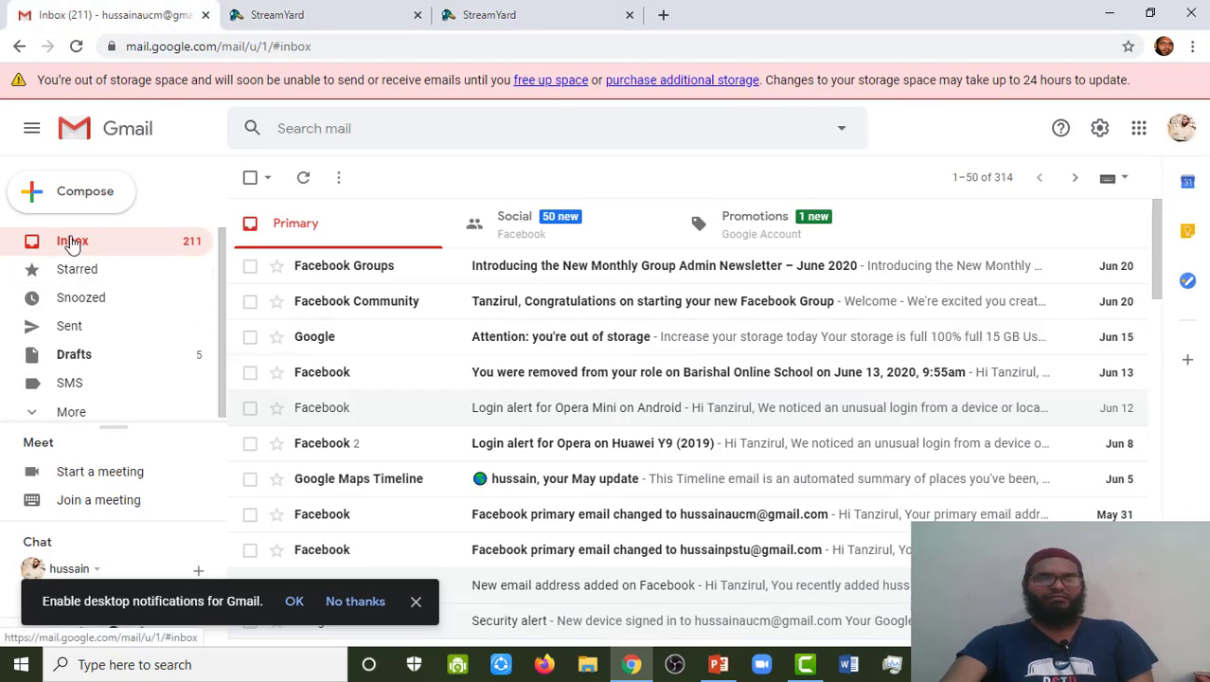
- Refresh the inbox, read the code in the StreamYard Login Code email, and return to StreamYard
left_click(73, 242)
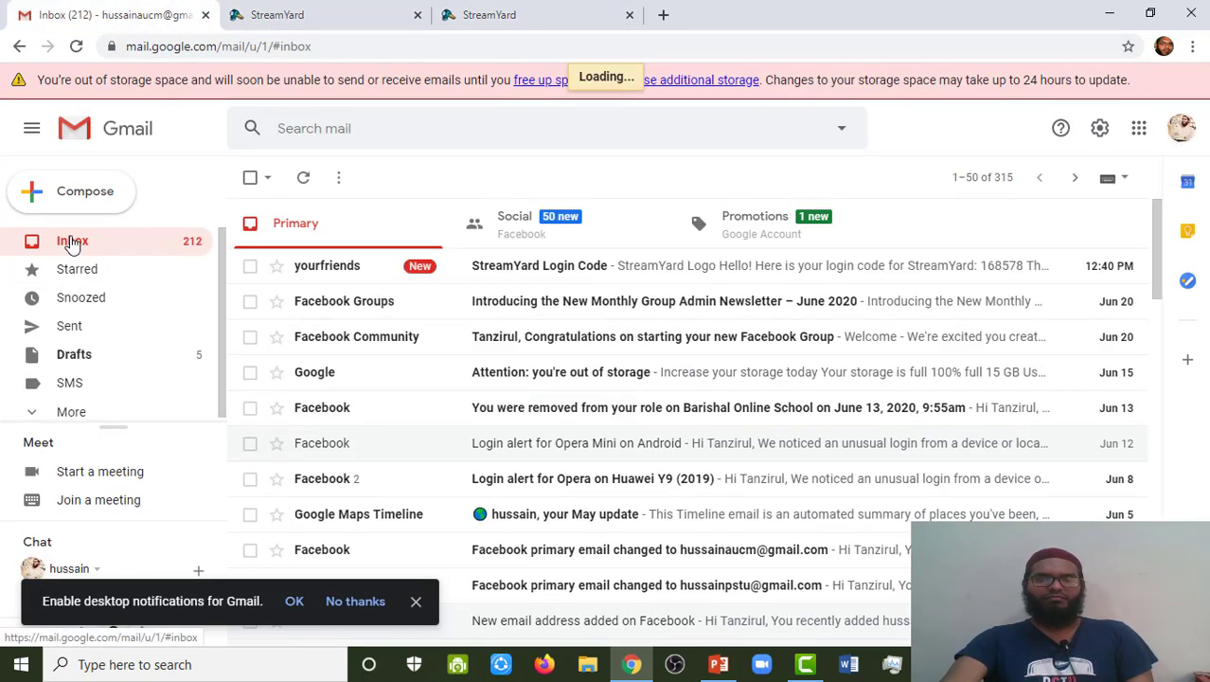
left_click(415, 600)
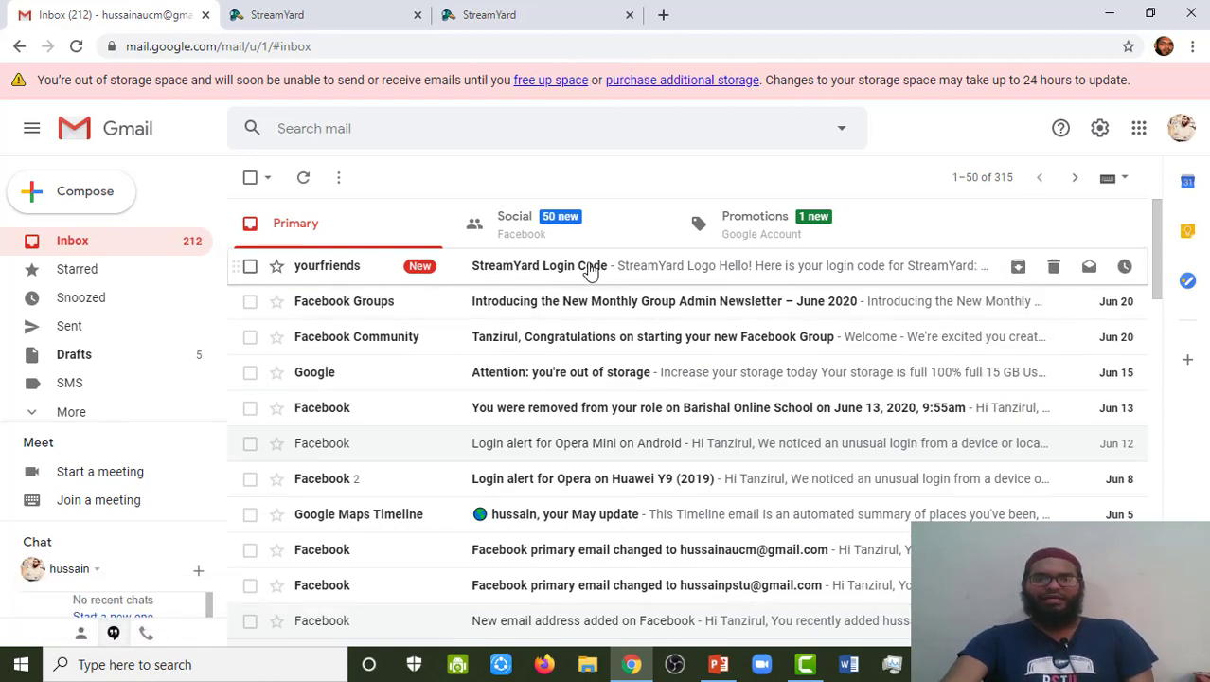
left_click(631, 269)
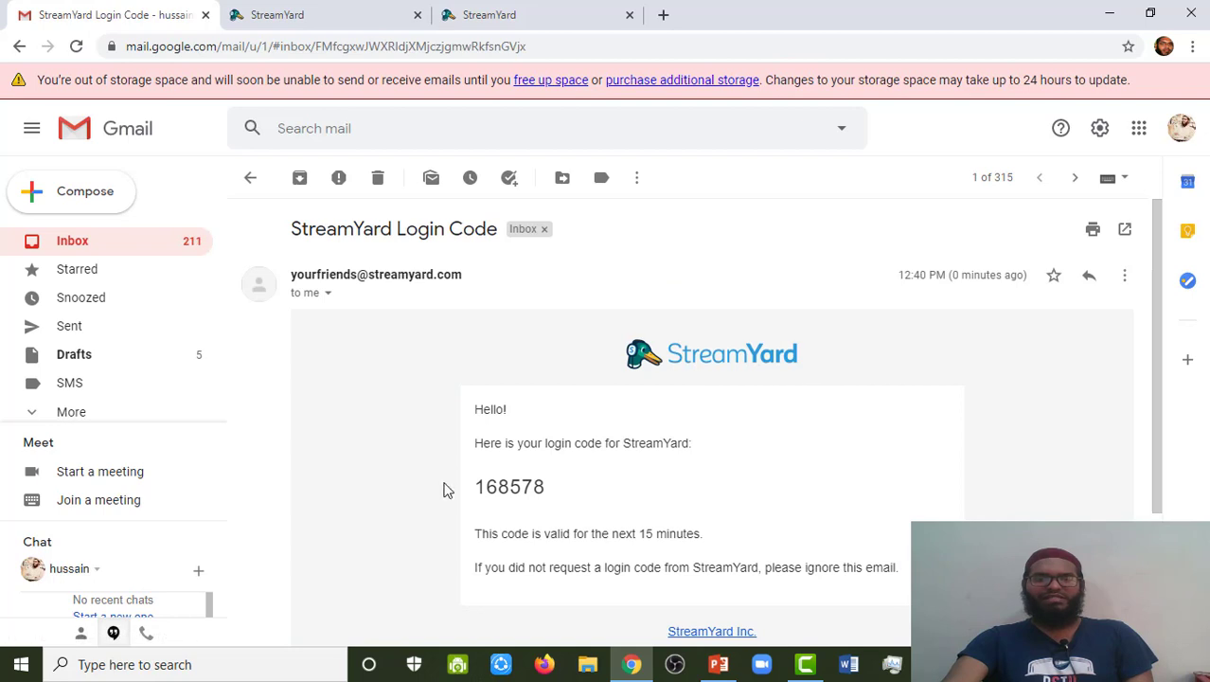
double_click(511, 485)
left_click(625, 512)
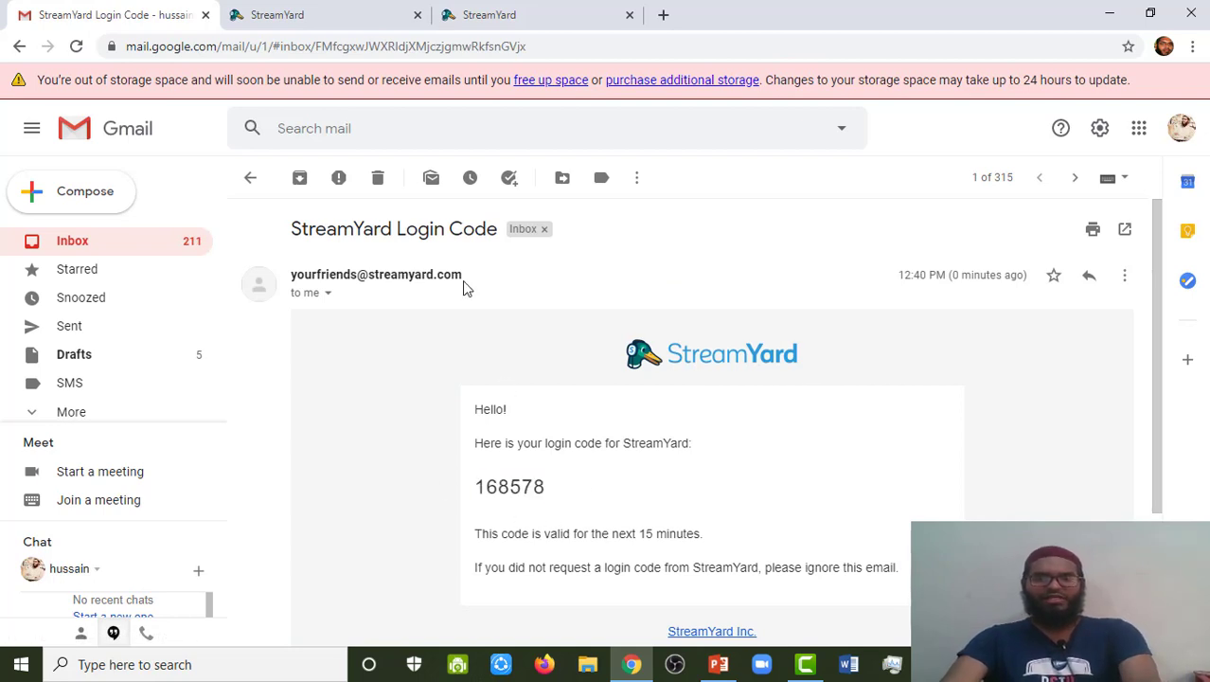
left_click(316, 24)
key("ctrl+Tab")
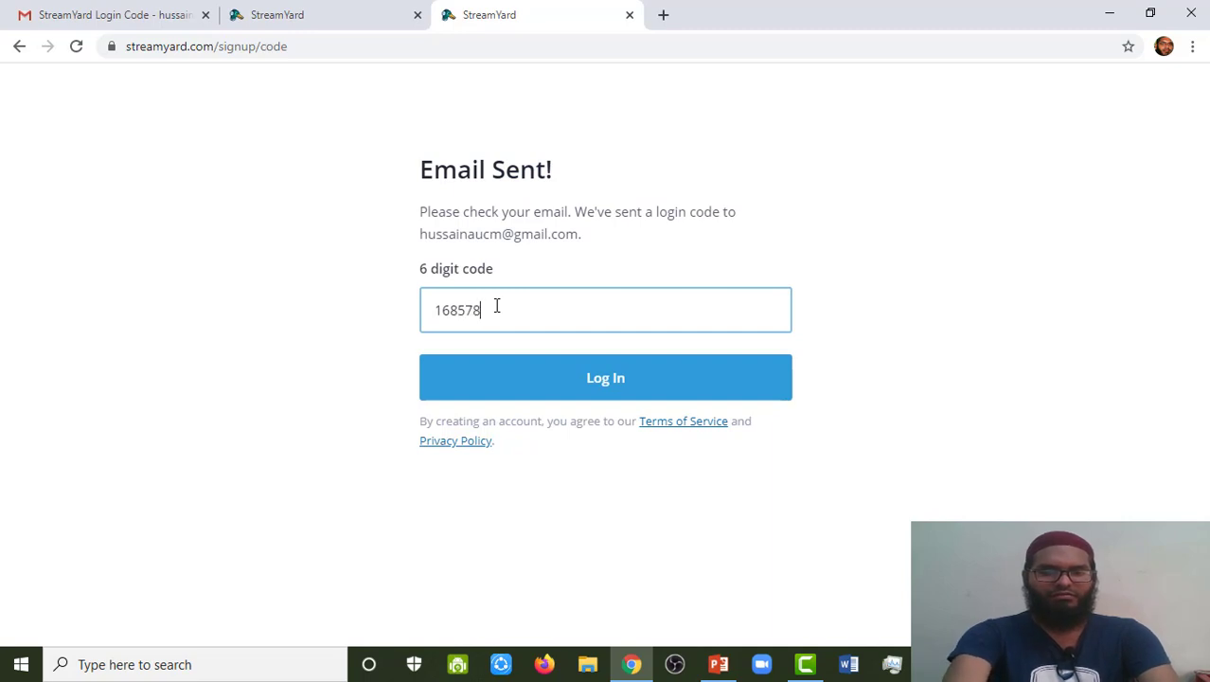
- Submit the login code and continue past the welcome screen to Add a destination
key("Return")
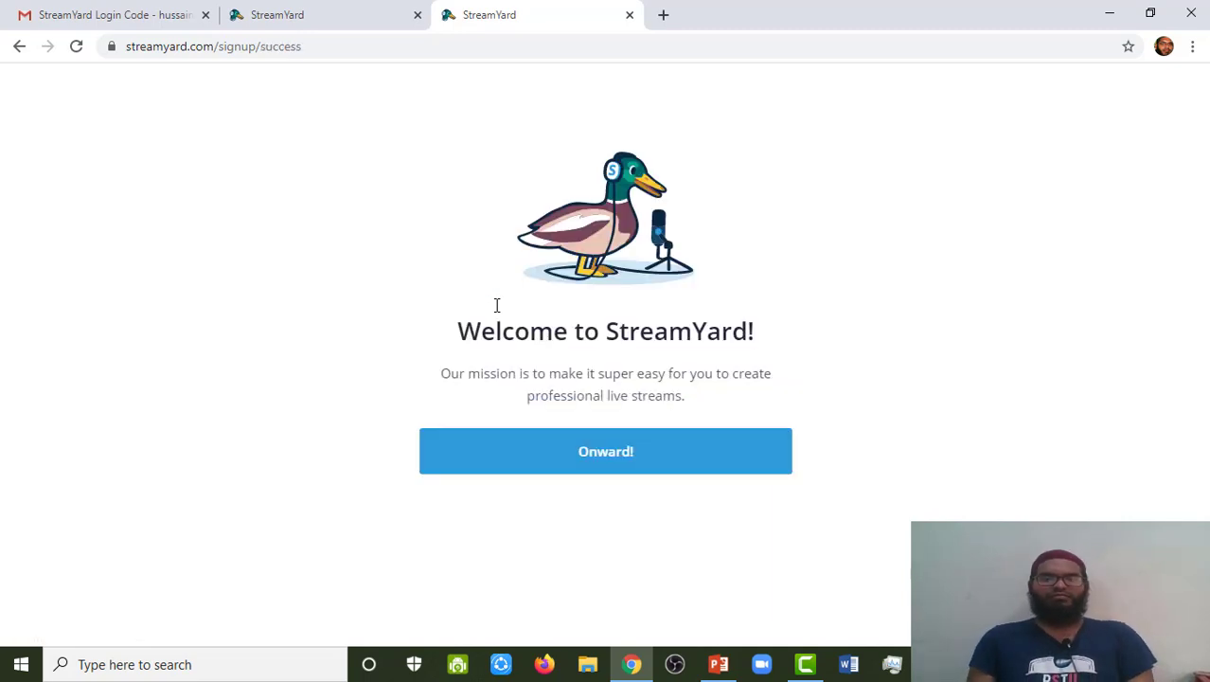
left_click(605, 465)
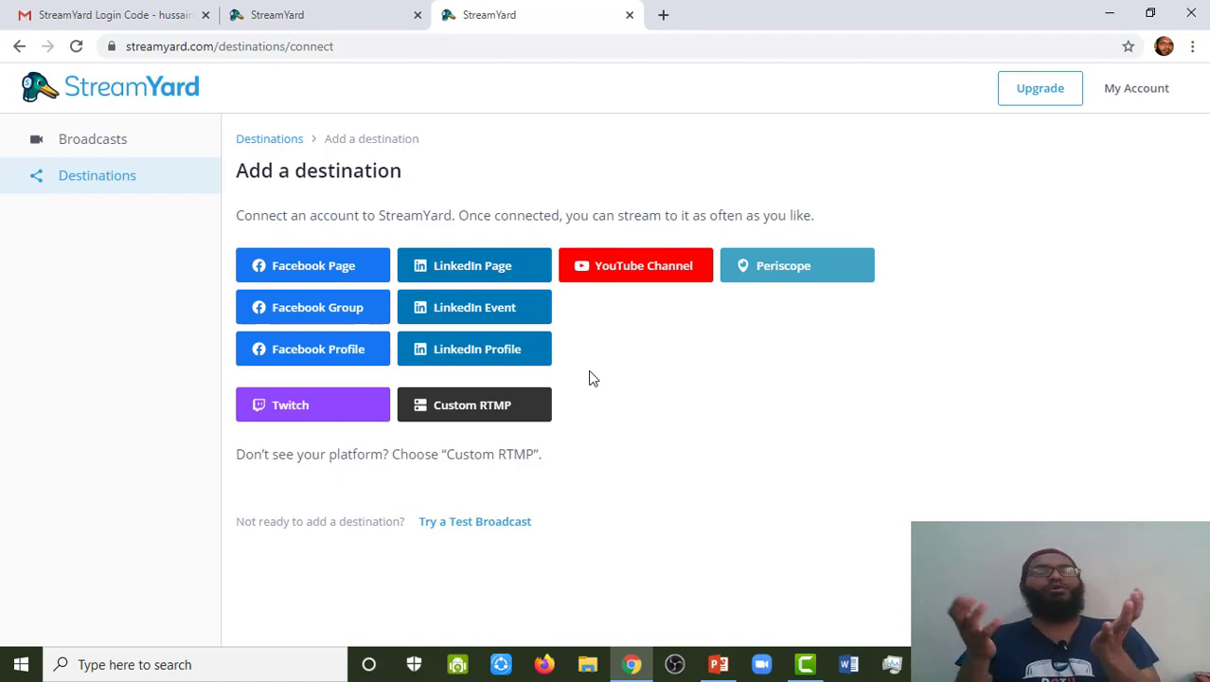
- Grant Facebook permission and connect the Islami life tablig page as a destination
left_click(266, 271)
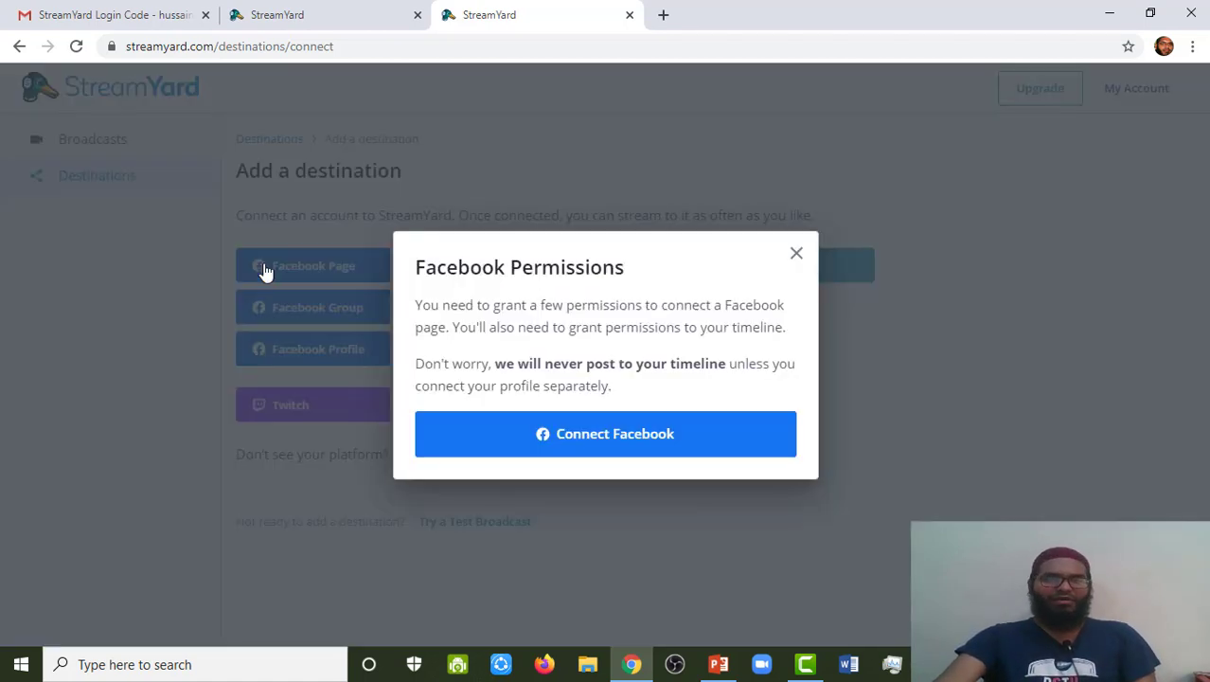
left_click(521, 450)
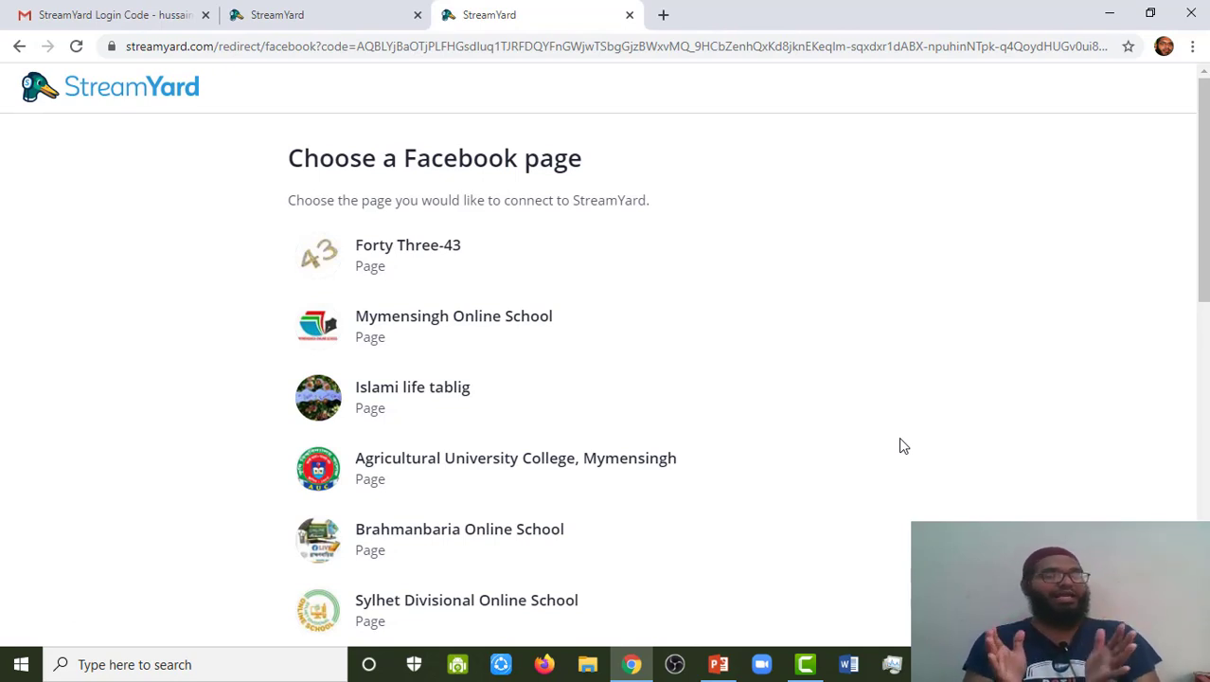
scroll(542, 291, "down", 1)
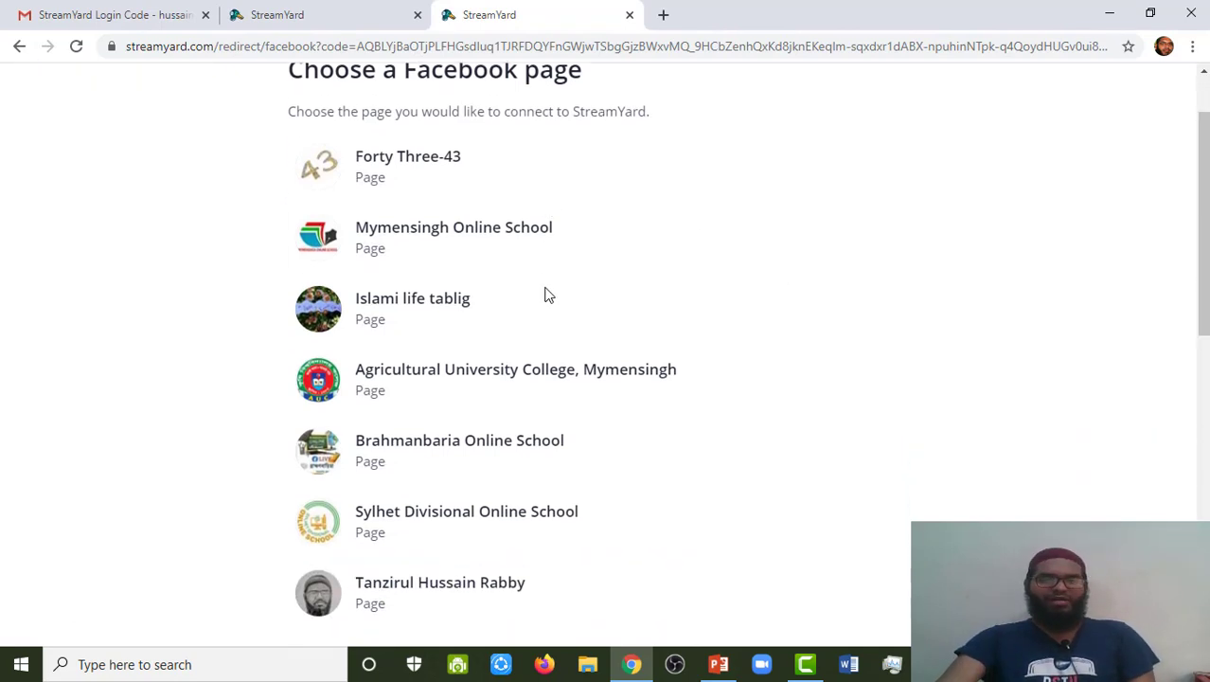
scroll(542, 292, "down", 2)
scroll(542, 291, "down", 5)
scroll(542, 292, "down", 1)
scroll(472, 457, "up", 4)
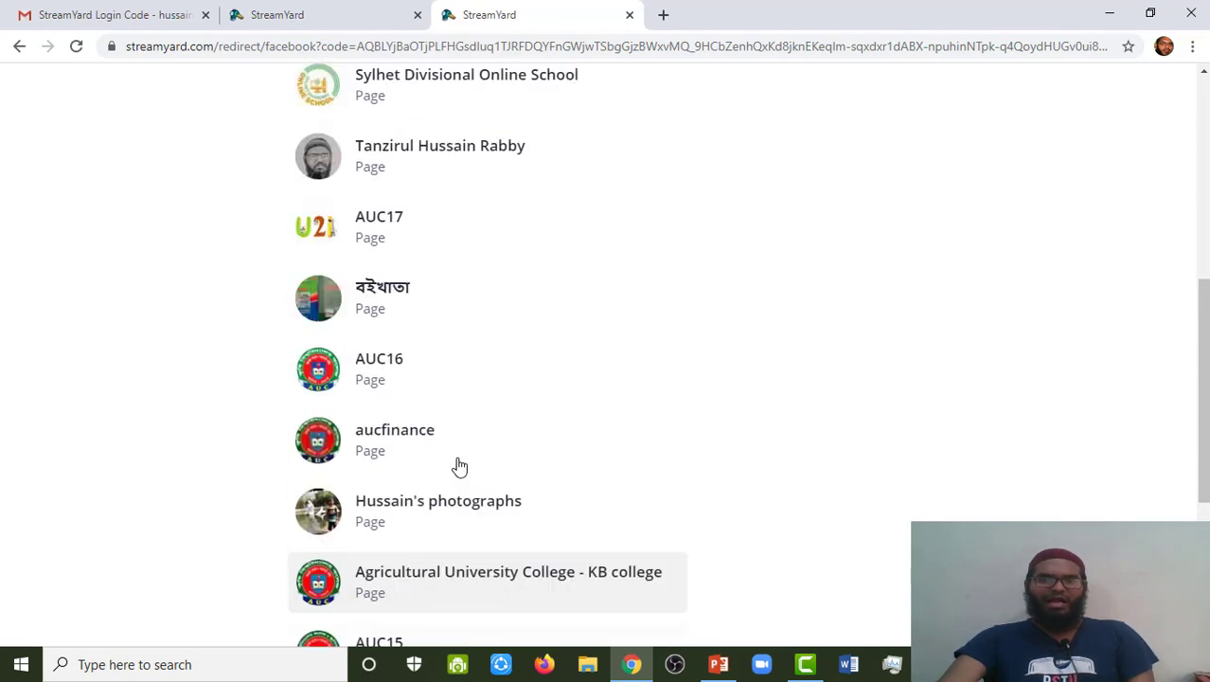
scroll(457, 464, "up", 3)
scroll(457, 464, "up", 3)
scroll(457, 464, "down", 2)
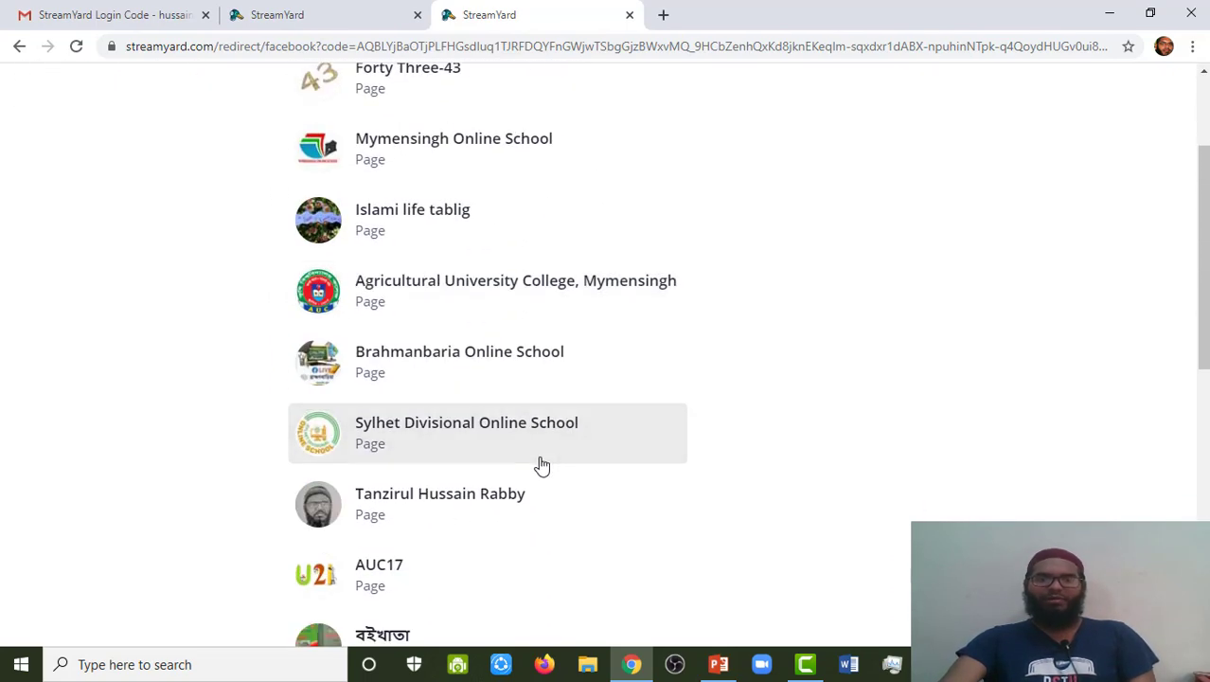
scroll(557, 462, "up", 3)
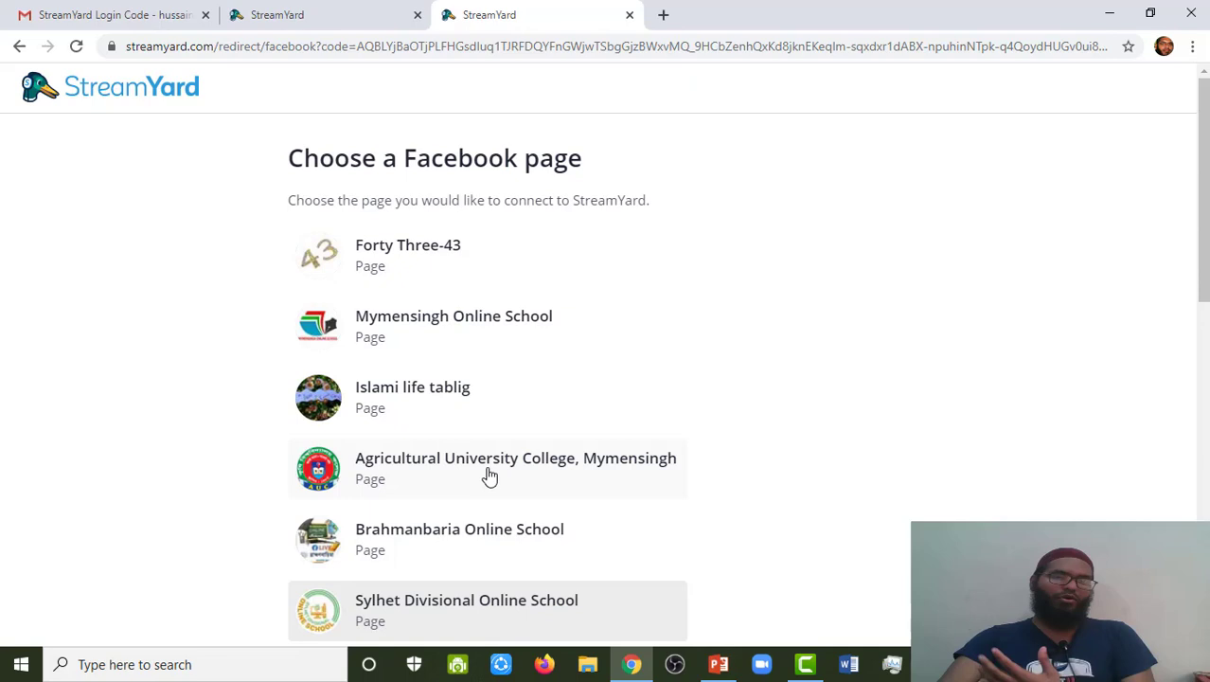
left_click(416, 419)
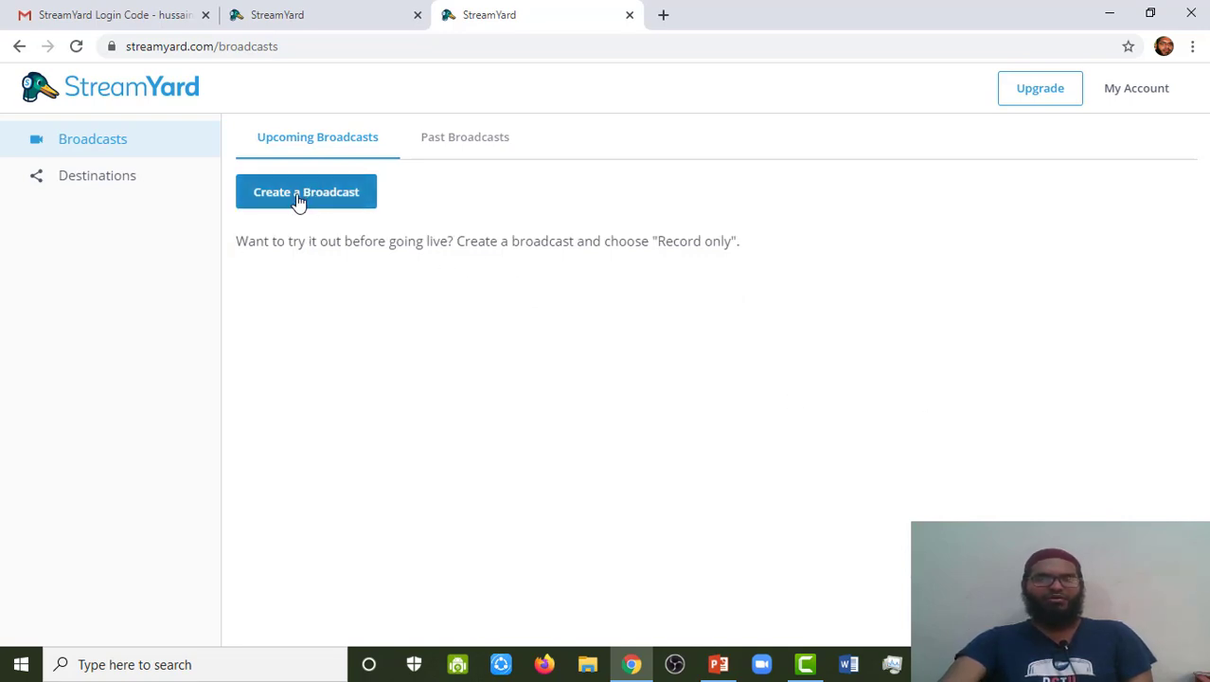
- Start a new broadcast targeting the connected Facebook page
left_click(299, 201)
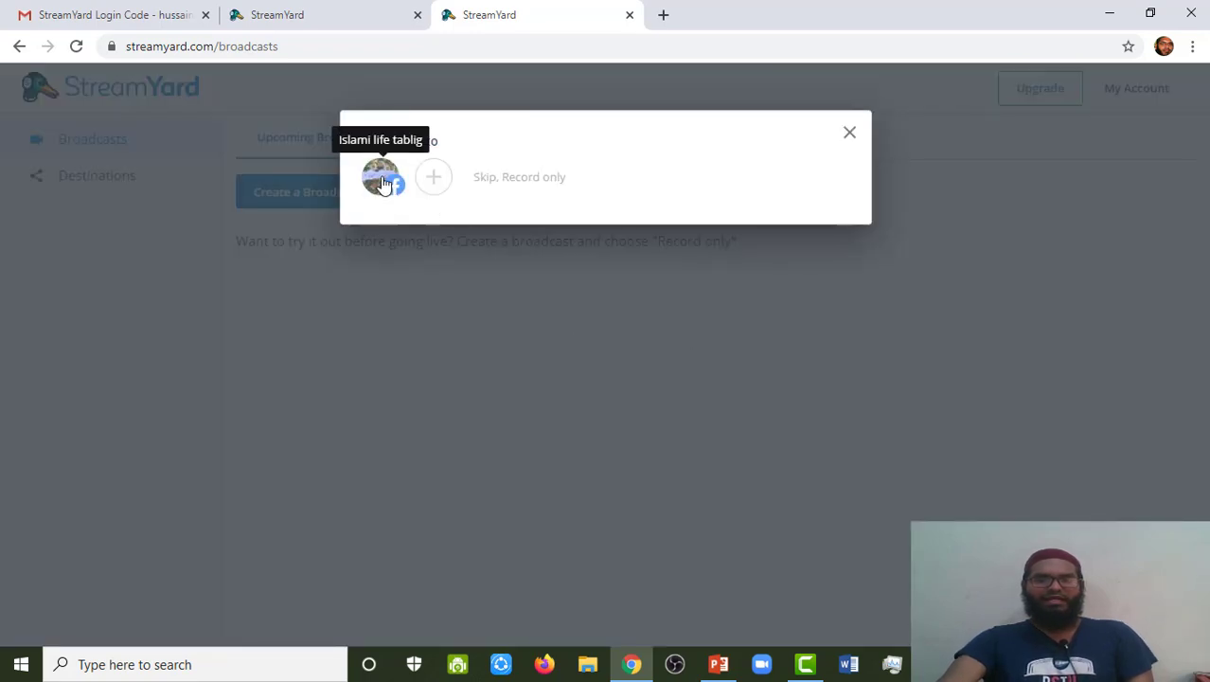
left_click(431, 182)
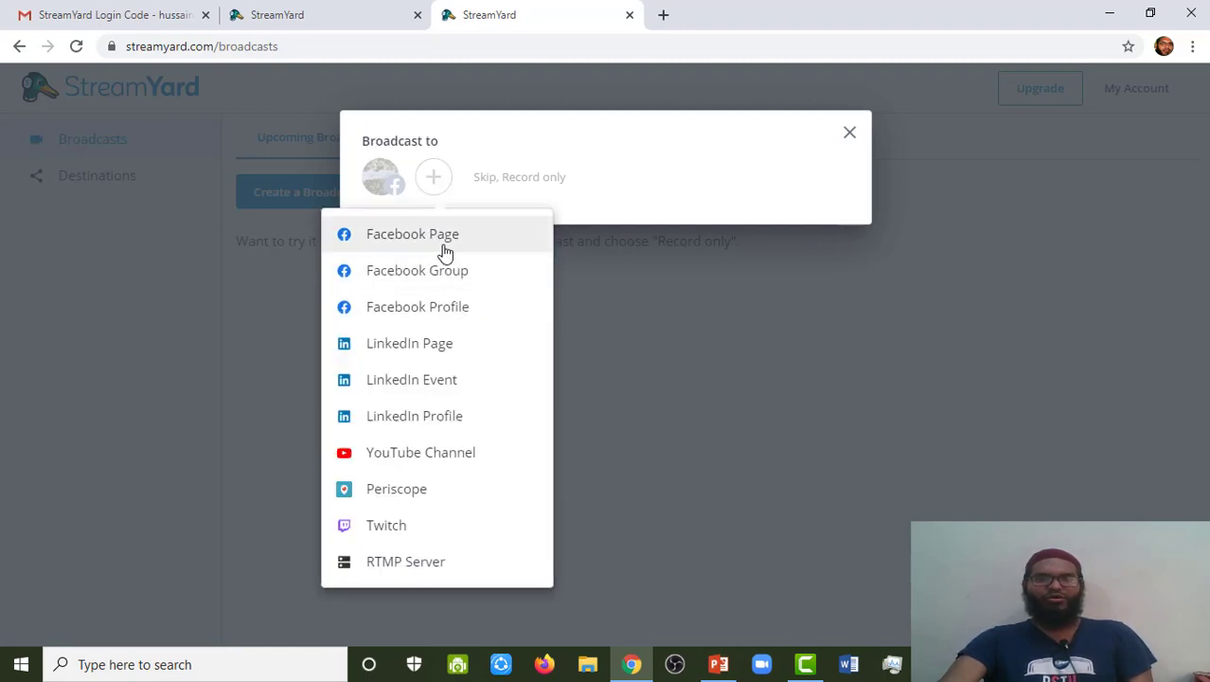
left_click(381, 177)
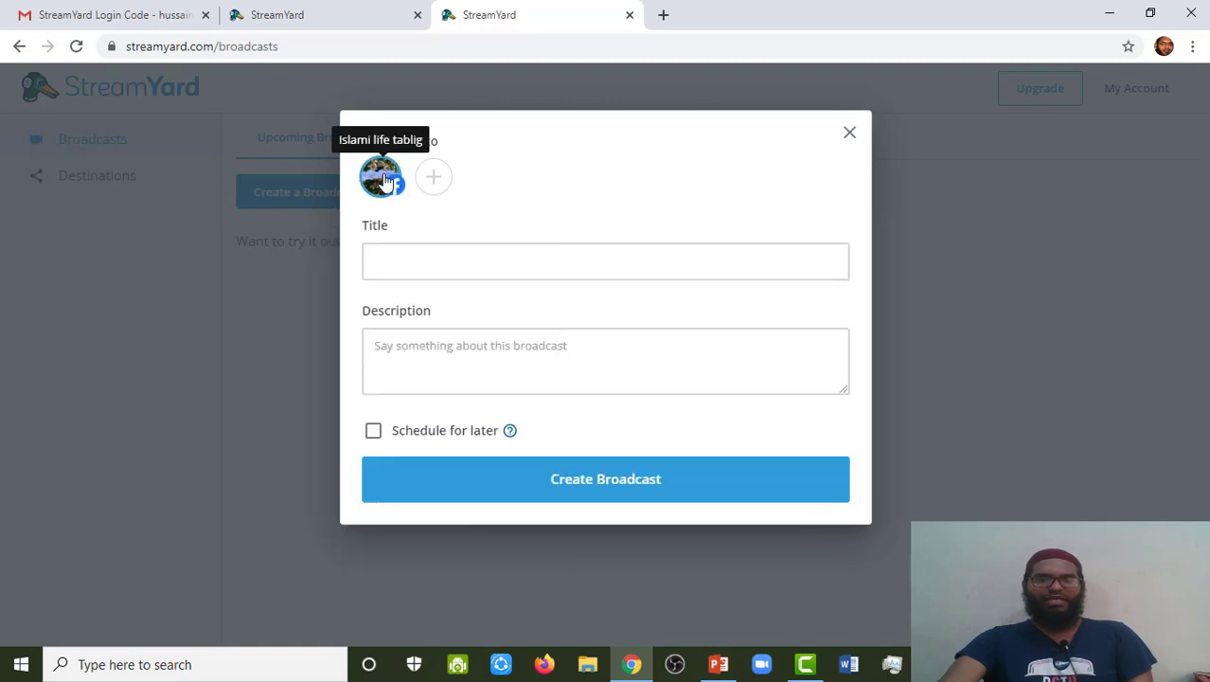
- Title it with the presenter's name, describe it as 'Test Live', and leave it unscheduled
left_click(431, 266)
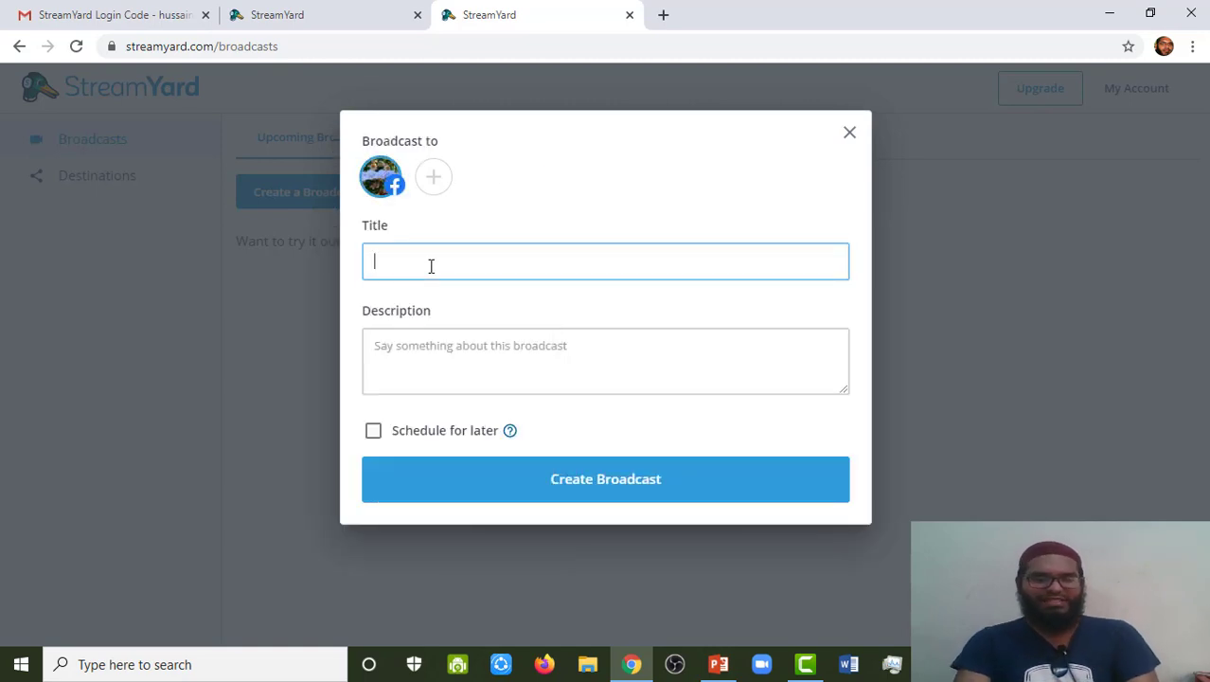
type("Tanzirul")
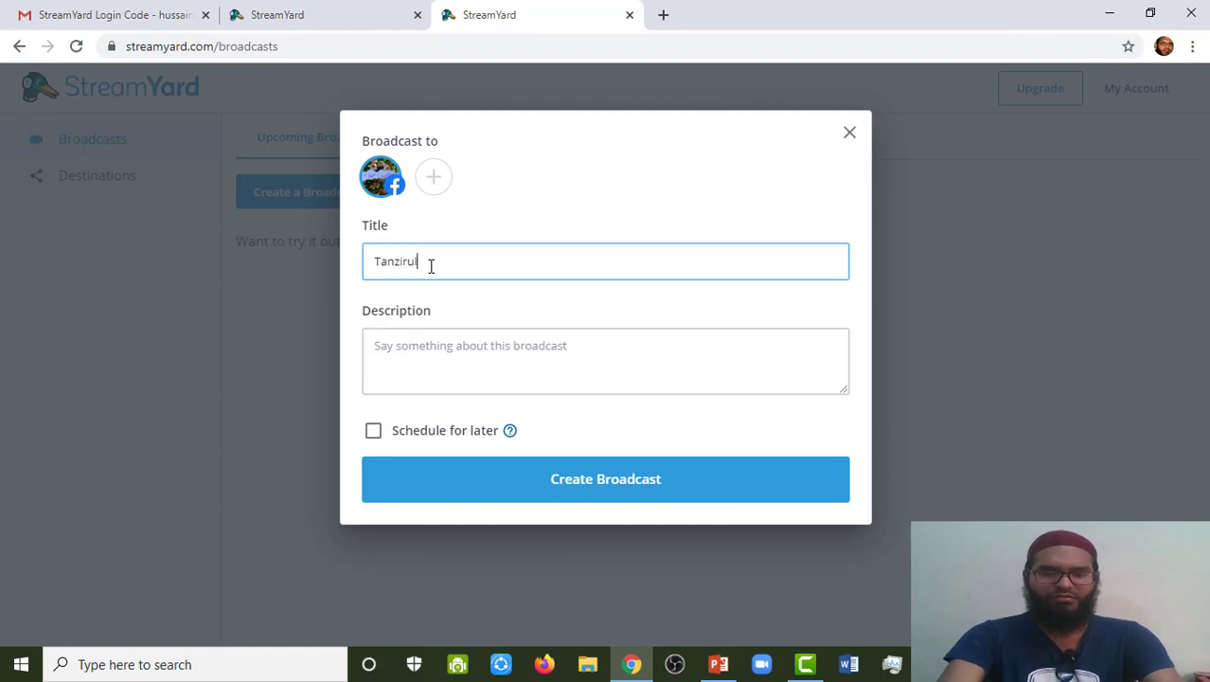
left_click(487, 351)
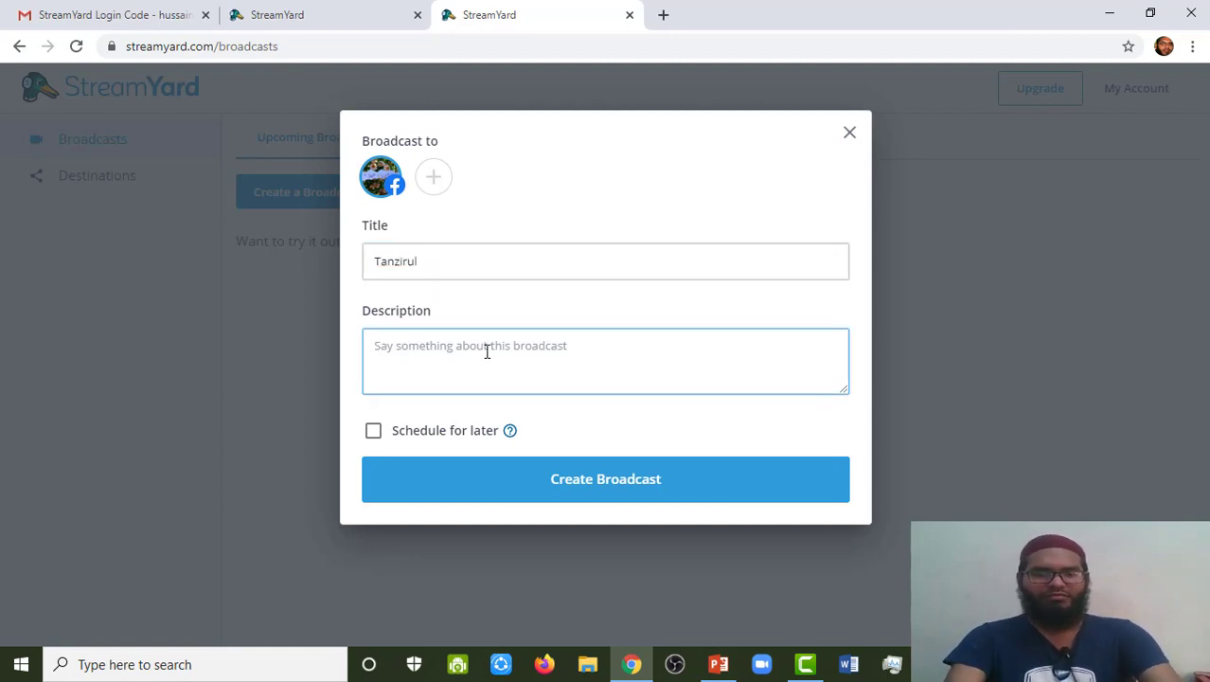
type("Test Live")
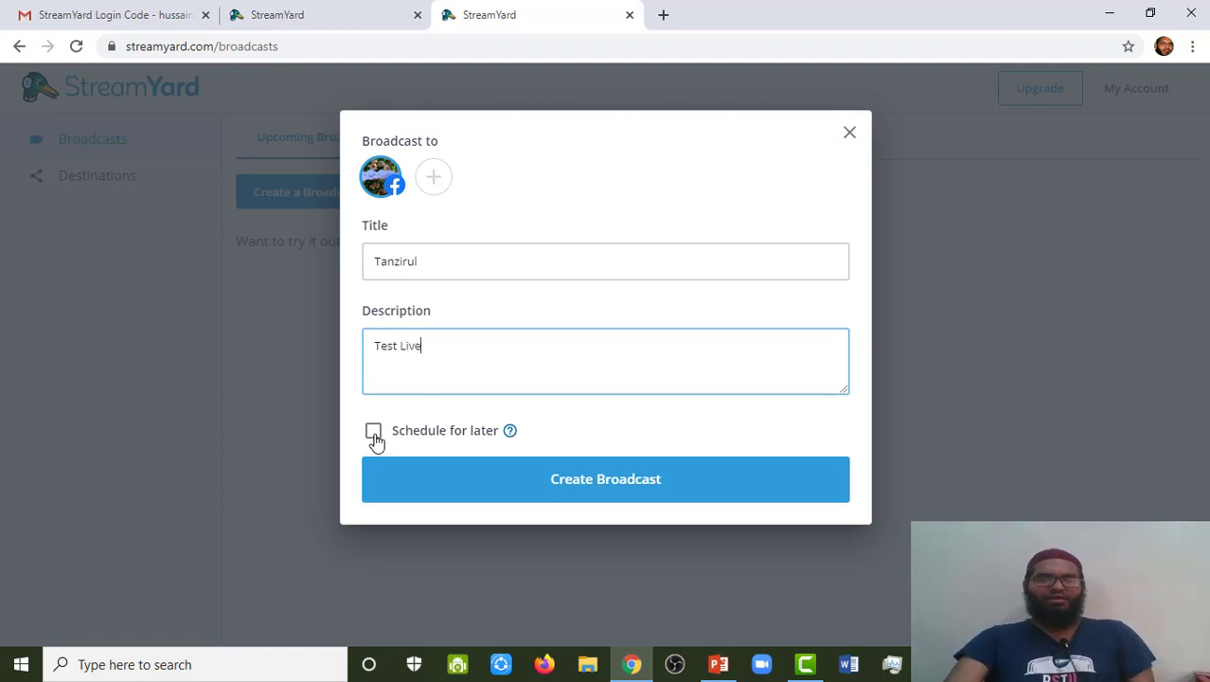
left_click(374, 432)
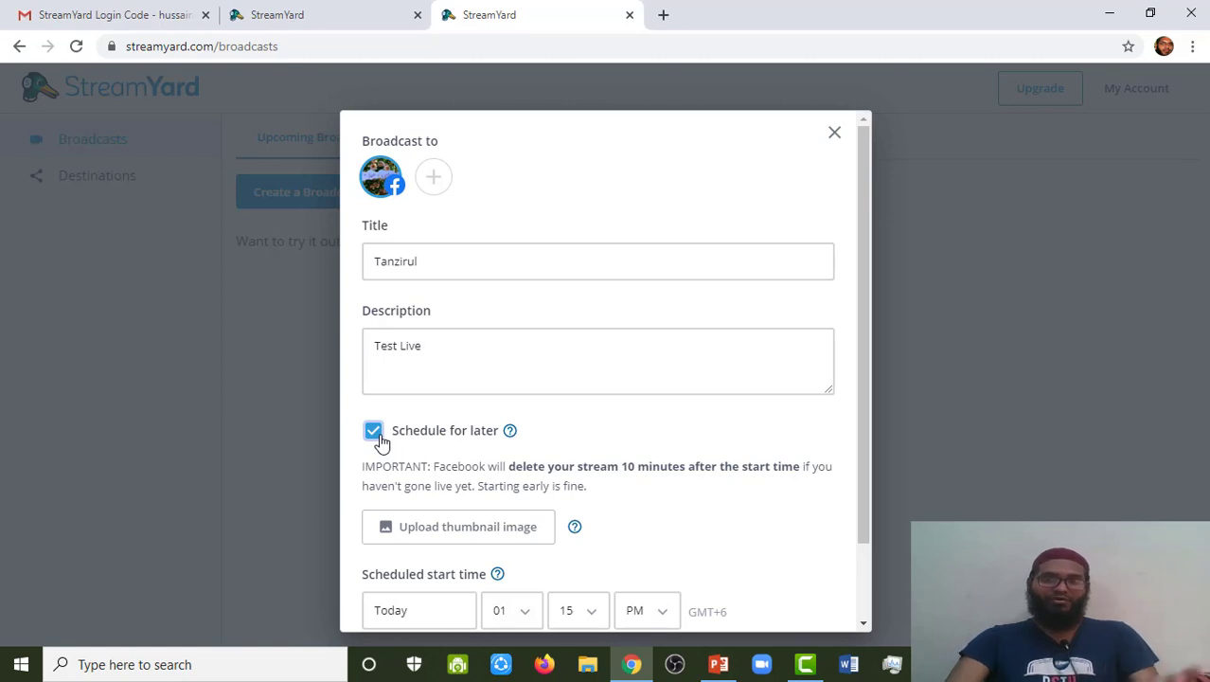
left_click(379, 439)
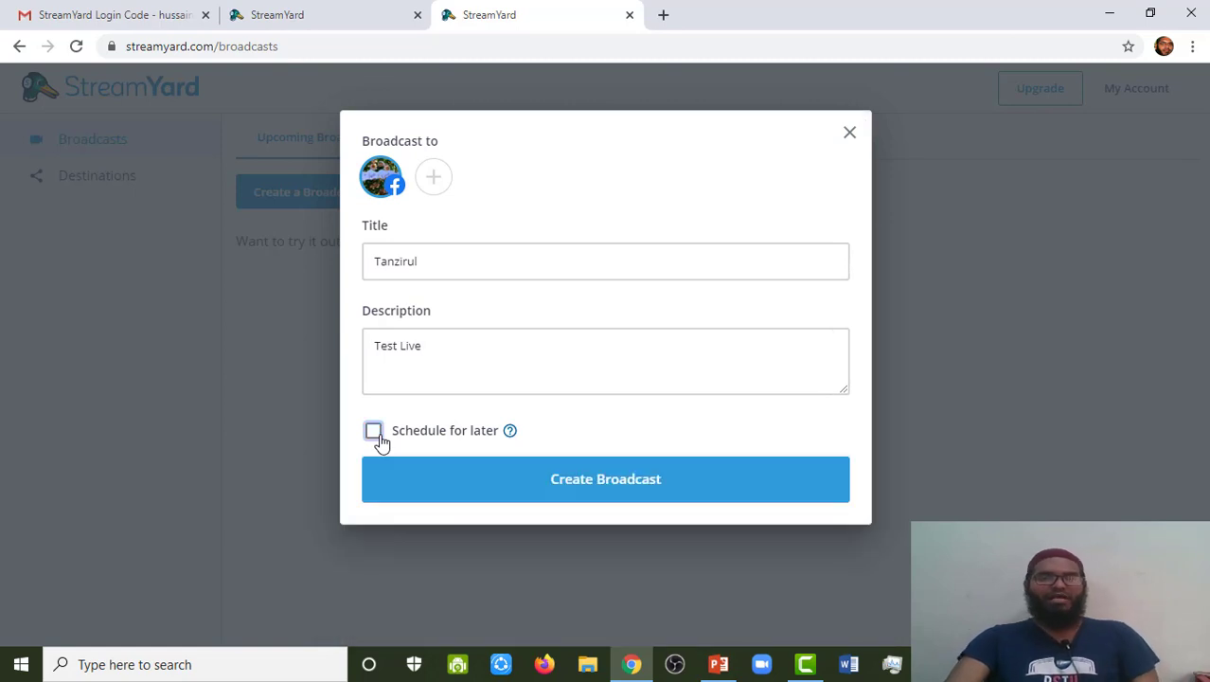
- Create the broadcast and replace the placeholder display name with the presenter's name
left_click(481, 479)
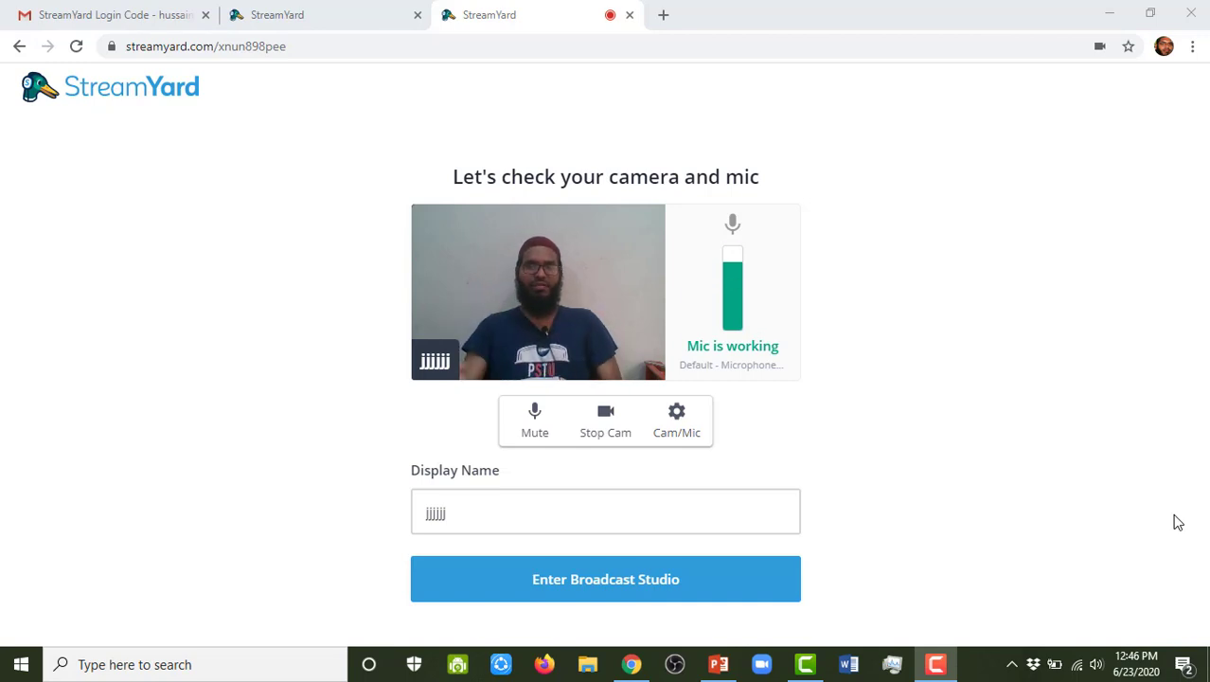
left_click_drag(496, 520, 377, 520)
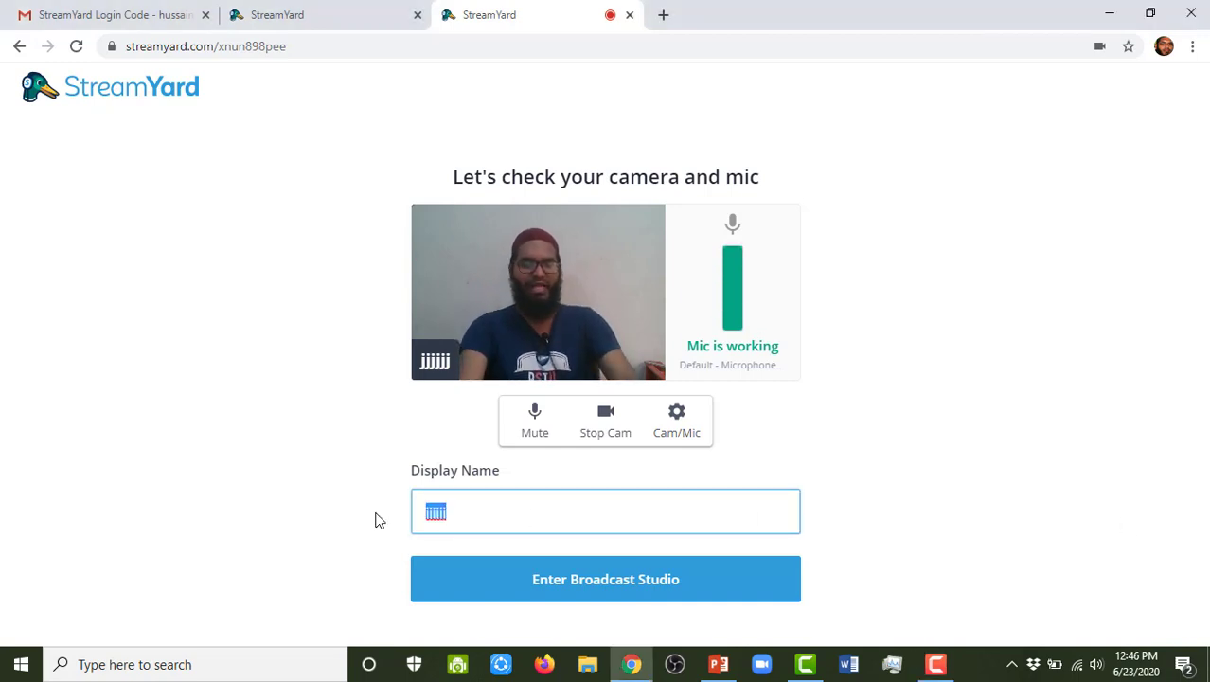
type("Tanz")
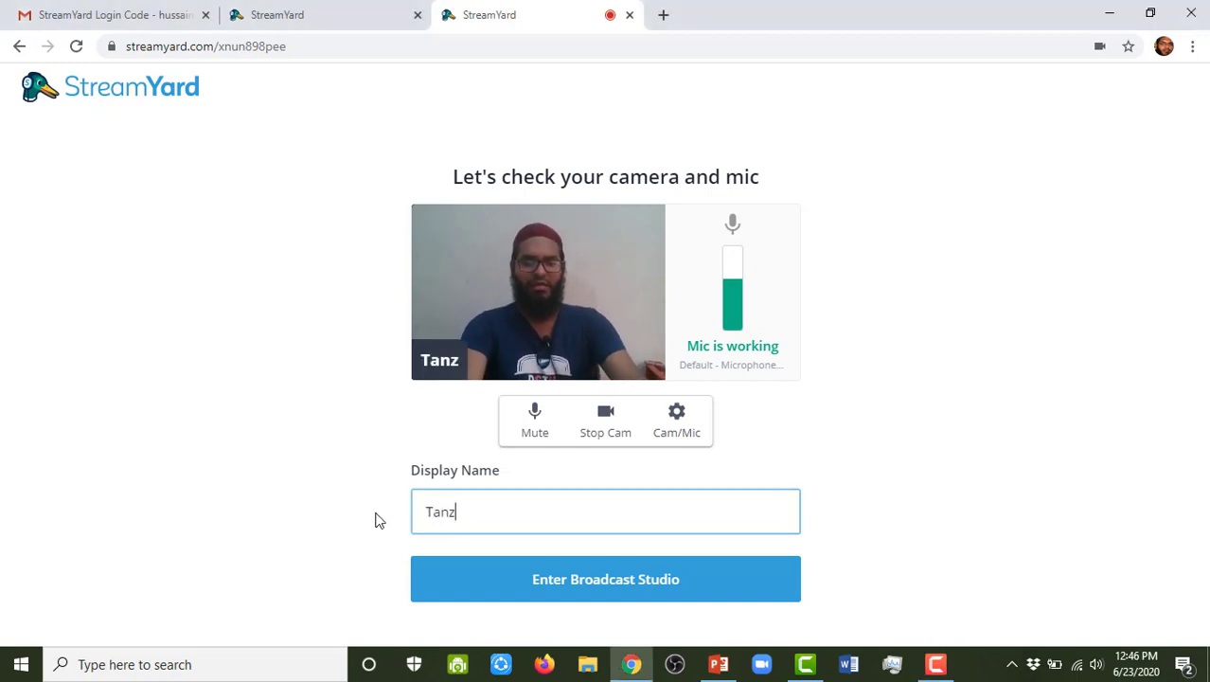
type("irul")
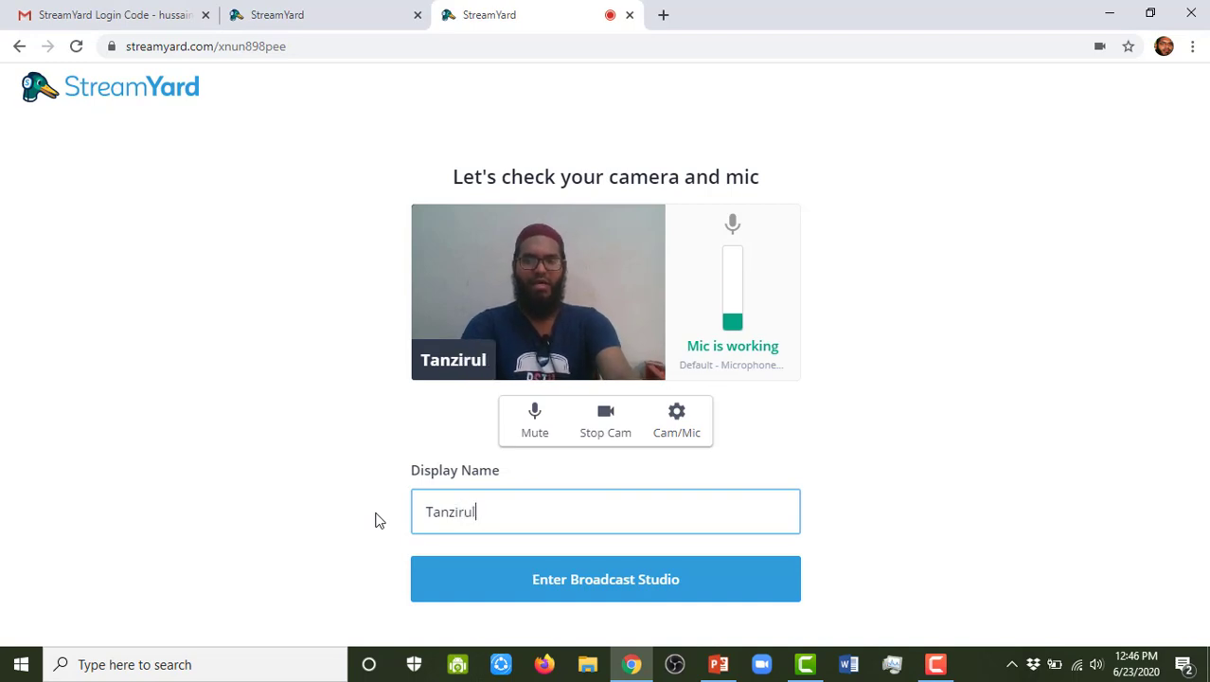
left_click(1032, 486)
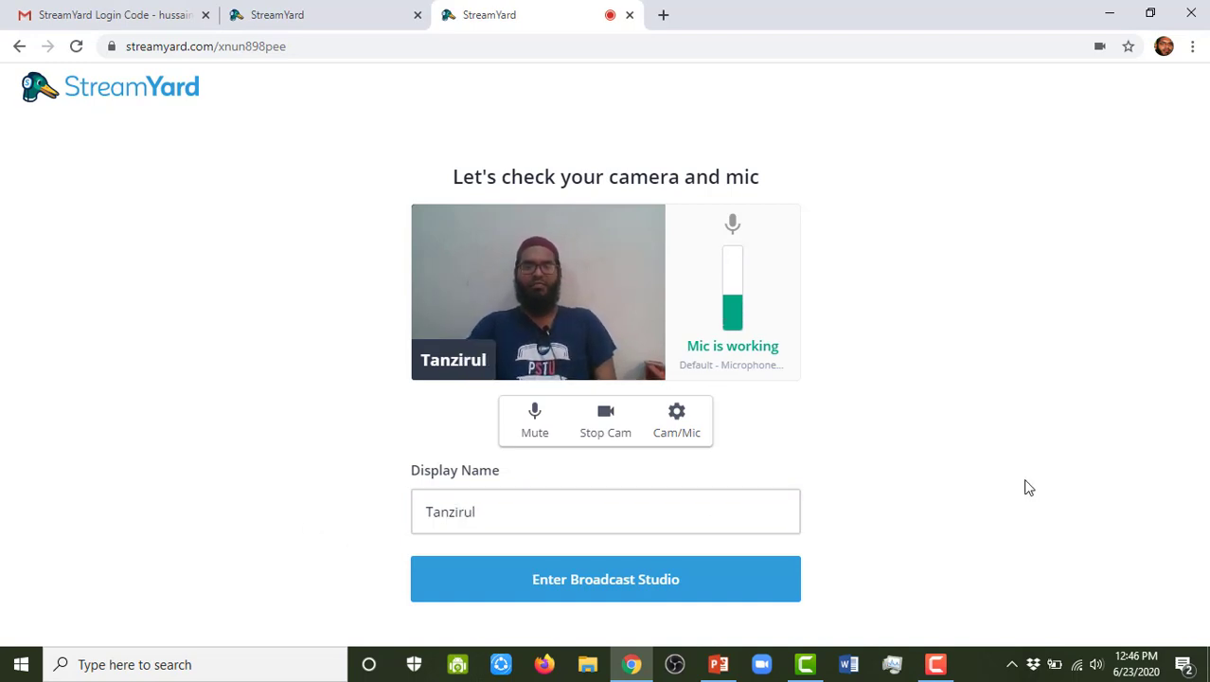
left_click(677, 422)
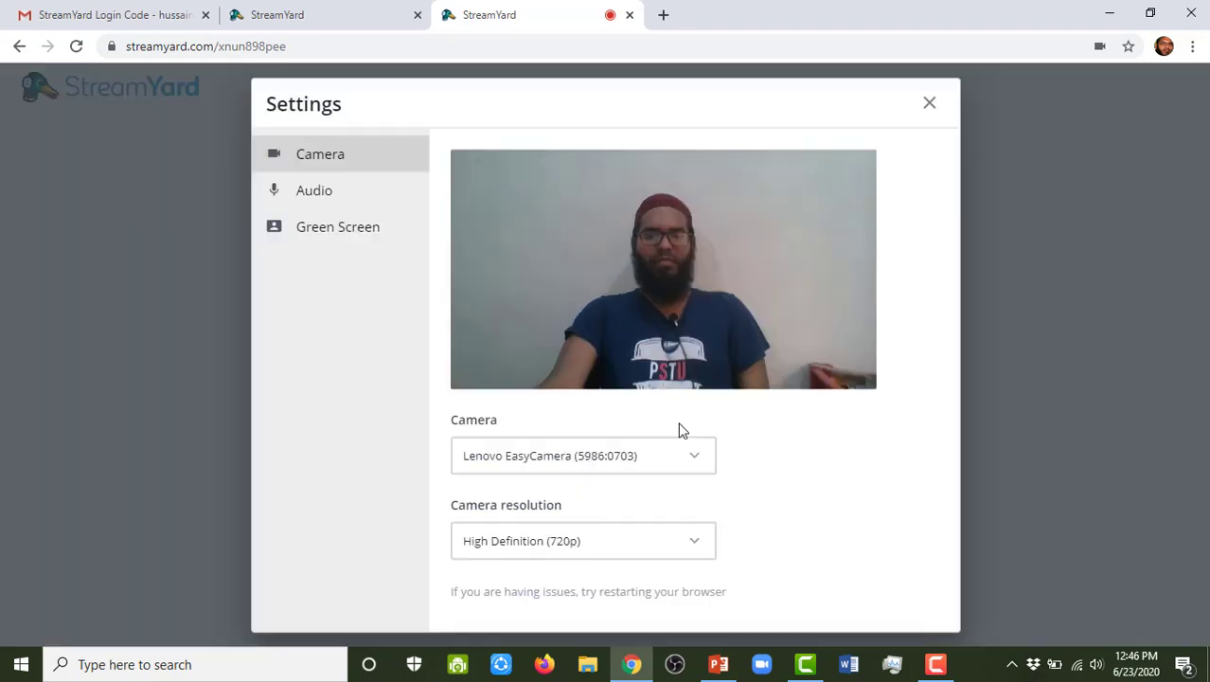
left_click(697, 458)
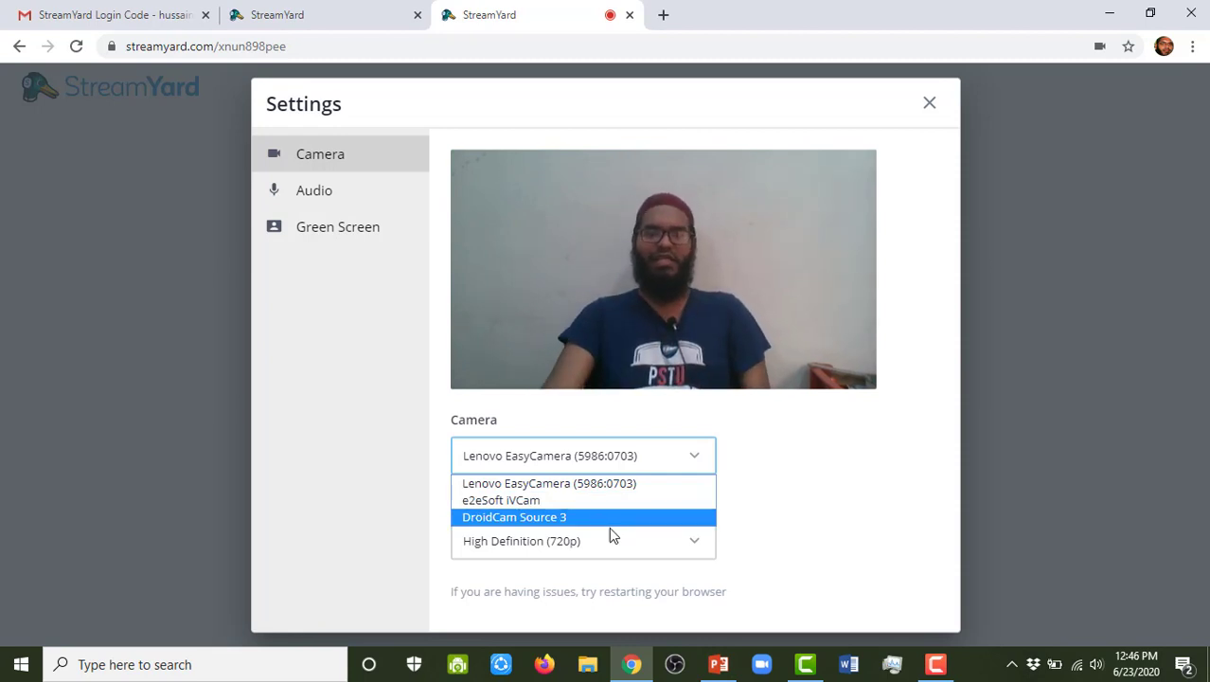
left_click(598, 549)
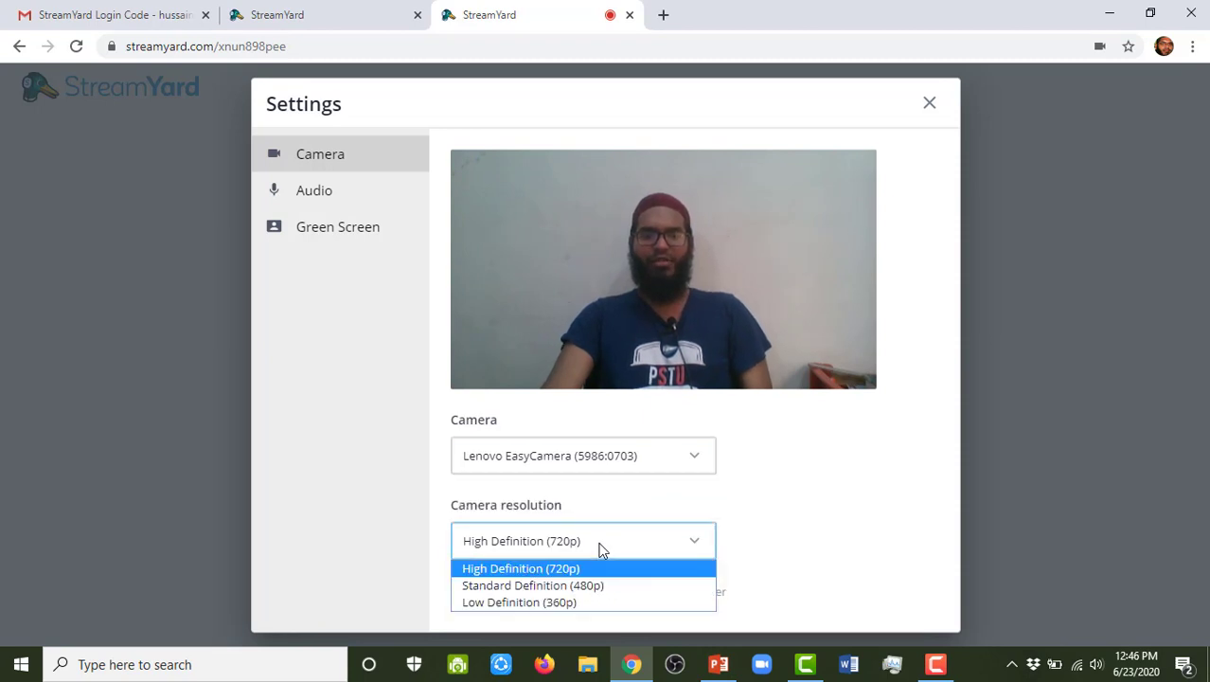
left_click(874, 511)
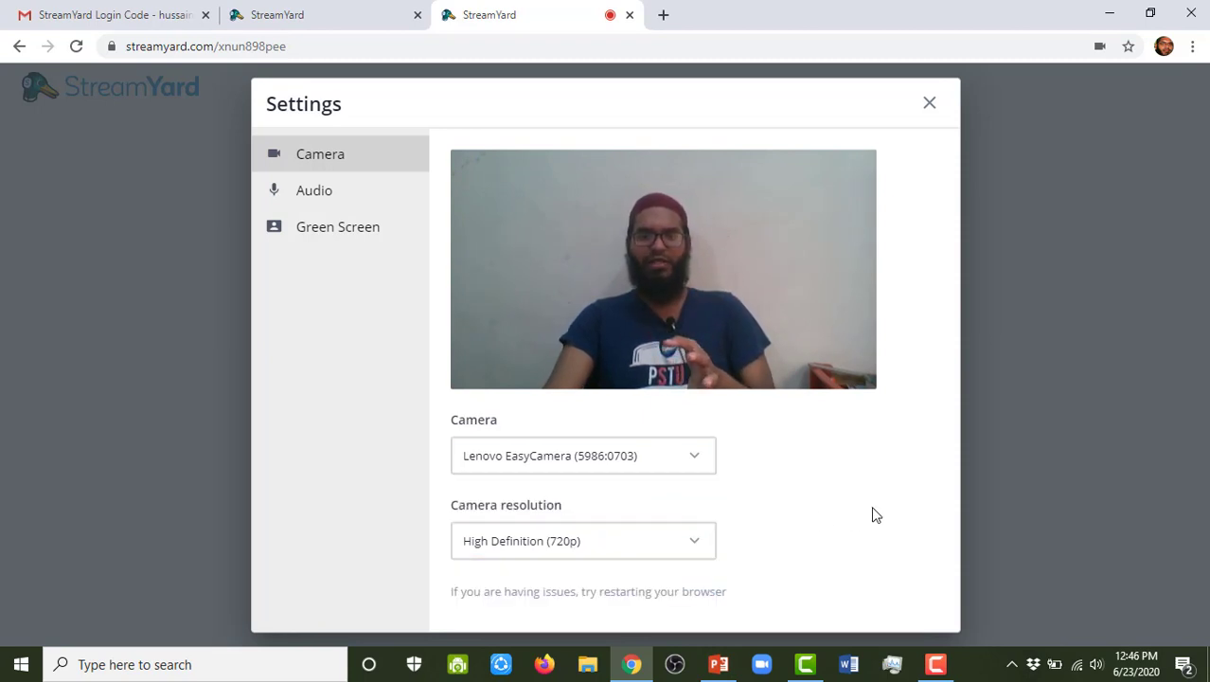
left_click(336, 198)
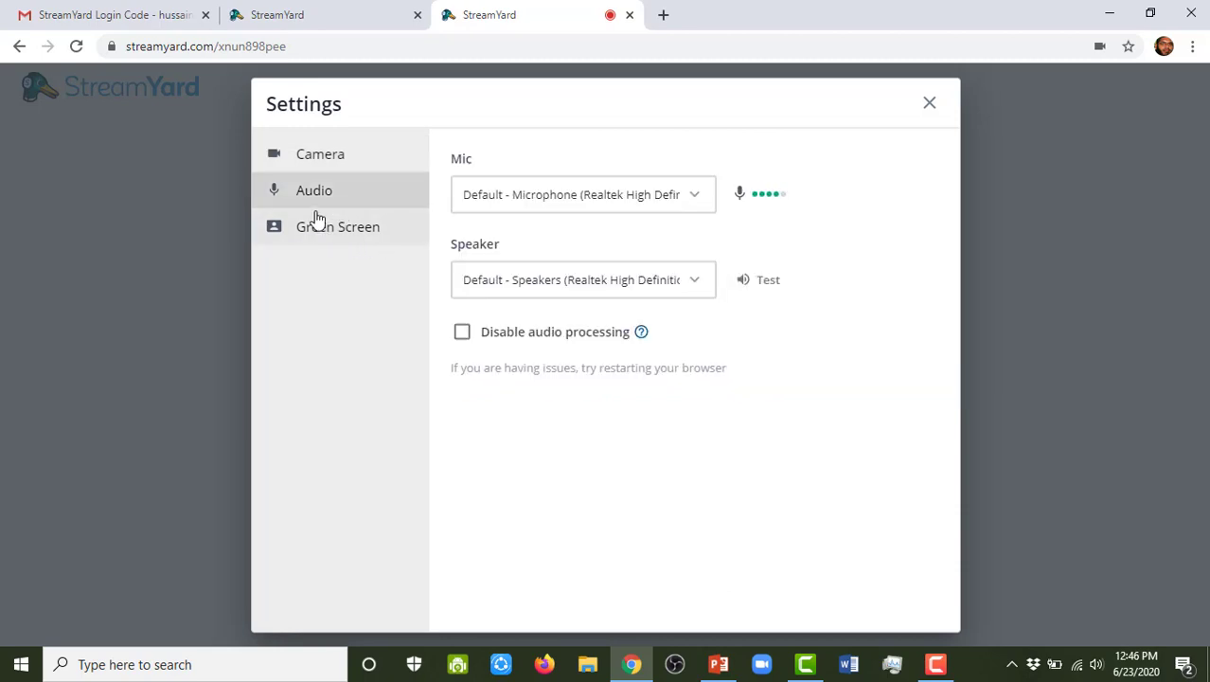
left_click(928, 104)
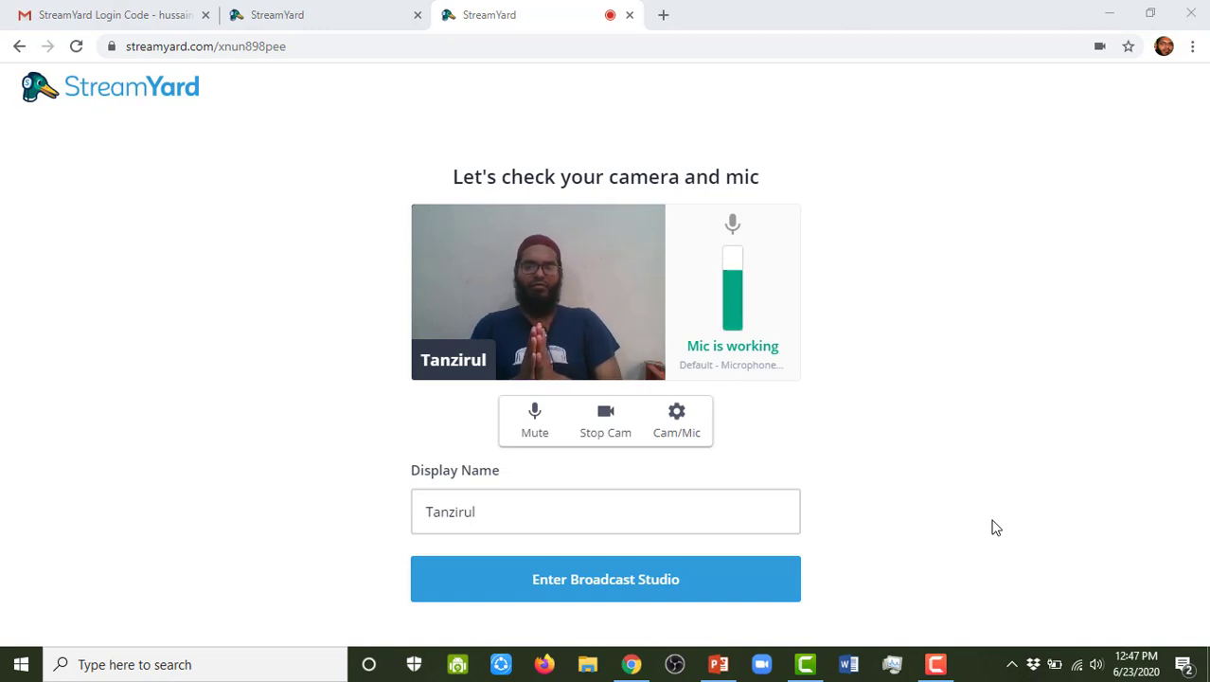
- Enter the broadcast studio and put your own camera feed on stage
left_click(667, 580)
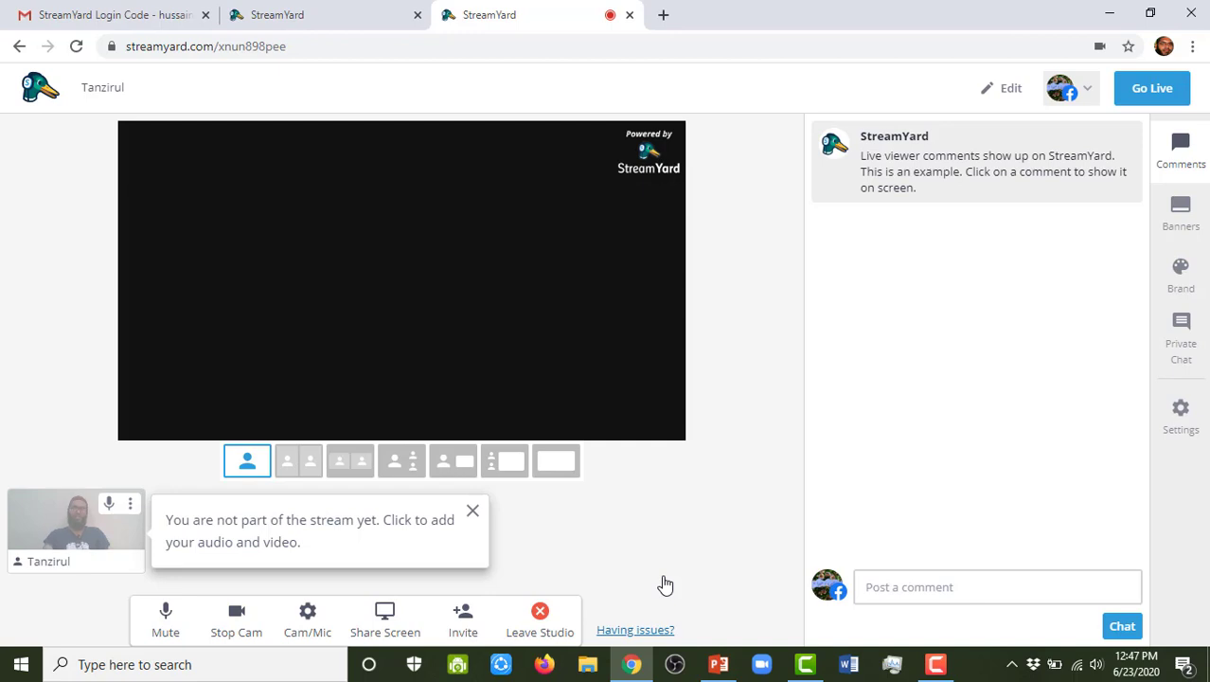
left_click(473, 512)
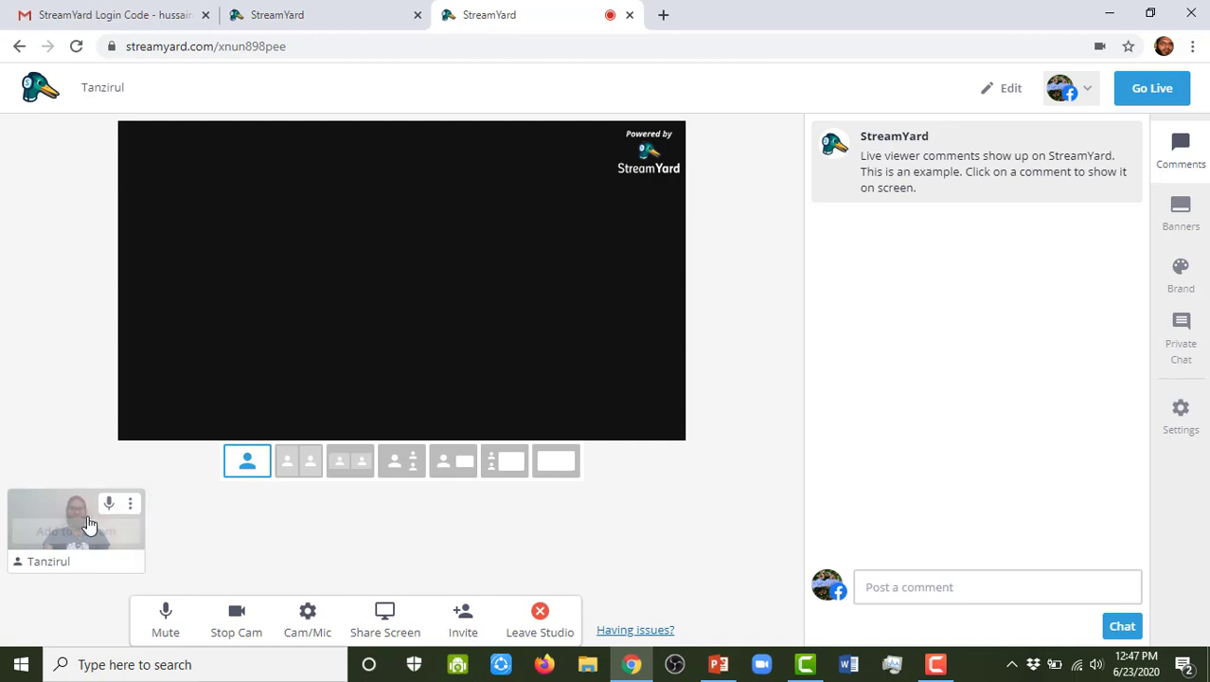
left_click(74, 530)
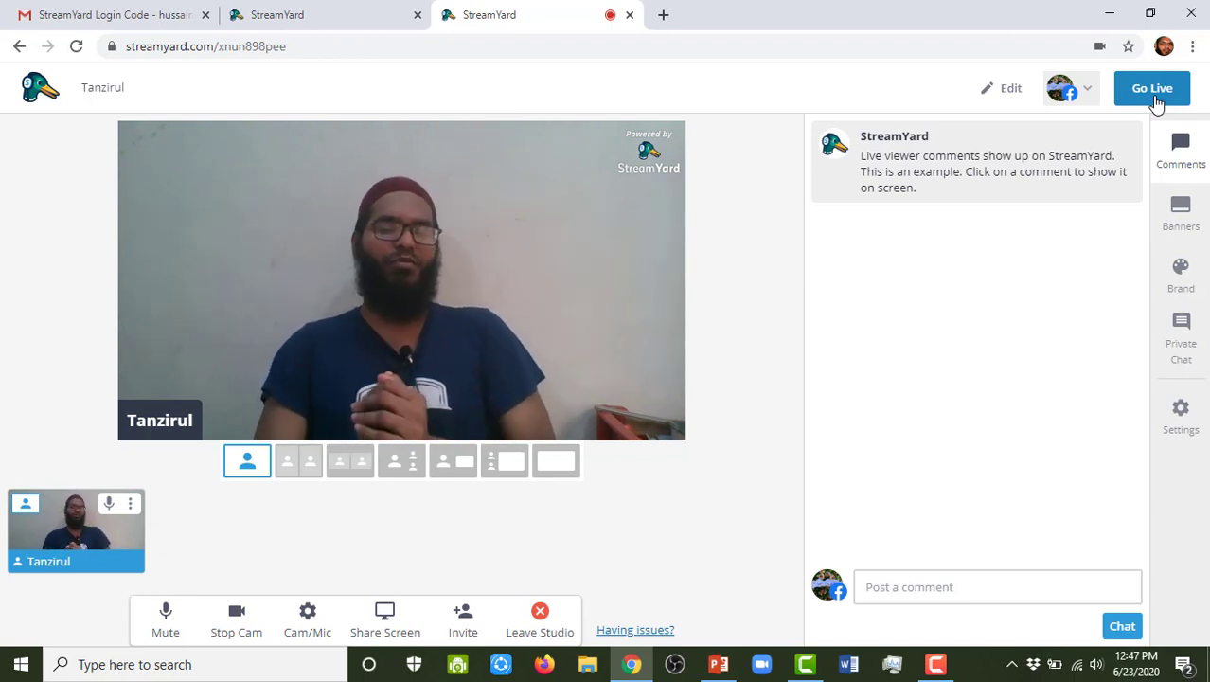
mouse_move(1041, 154)
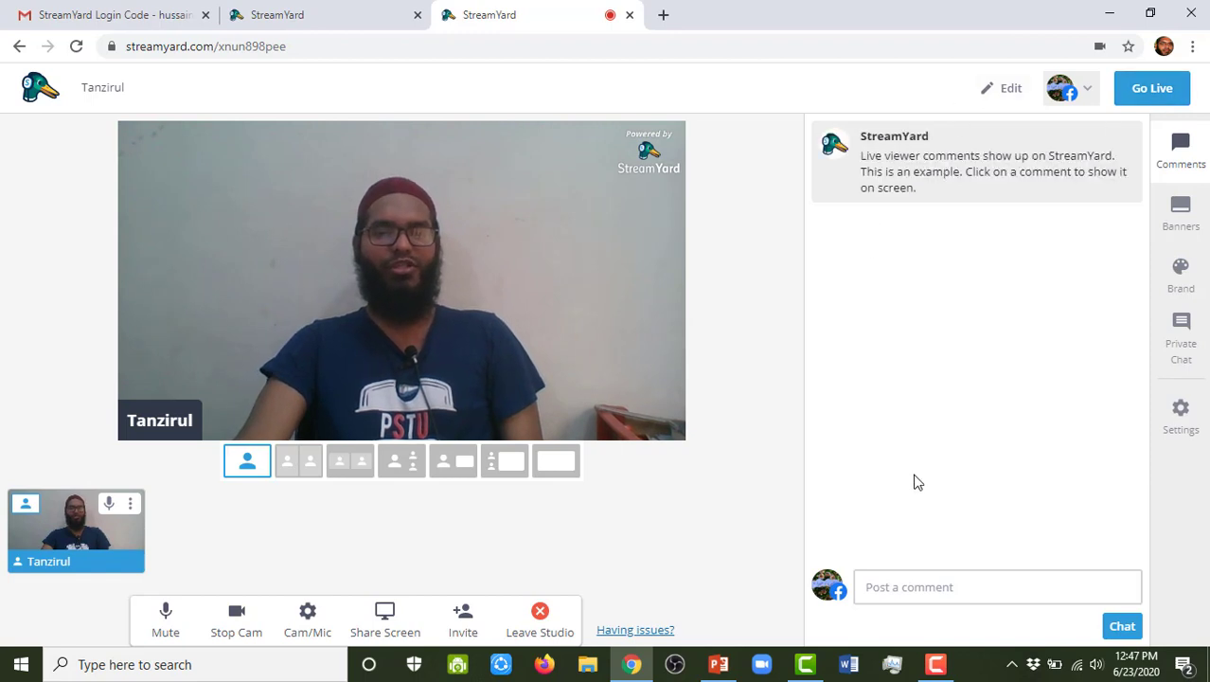
left_click(719, 666)
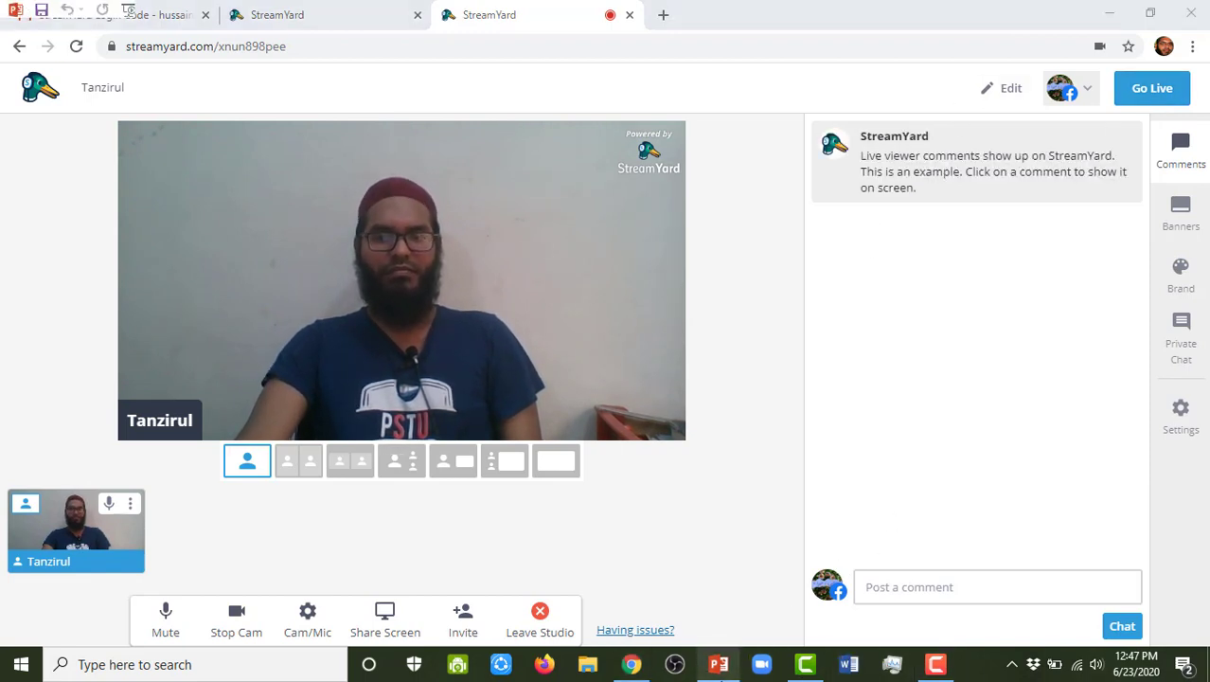
- Open the Accounting Equation presentation in PowerPoint, then return to the StreamYard studio
left_click(1109, 15)
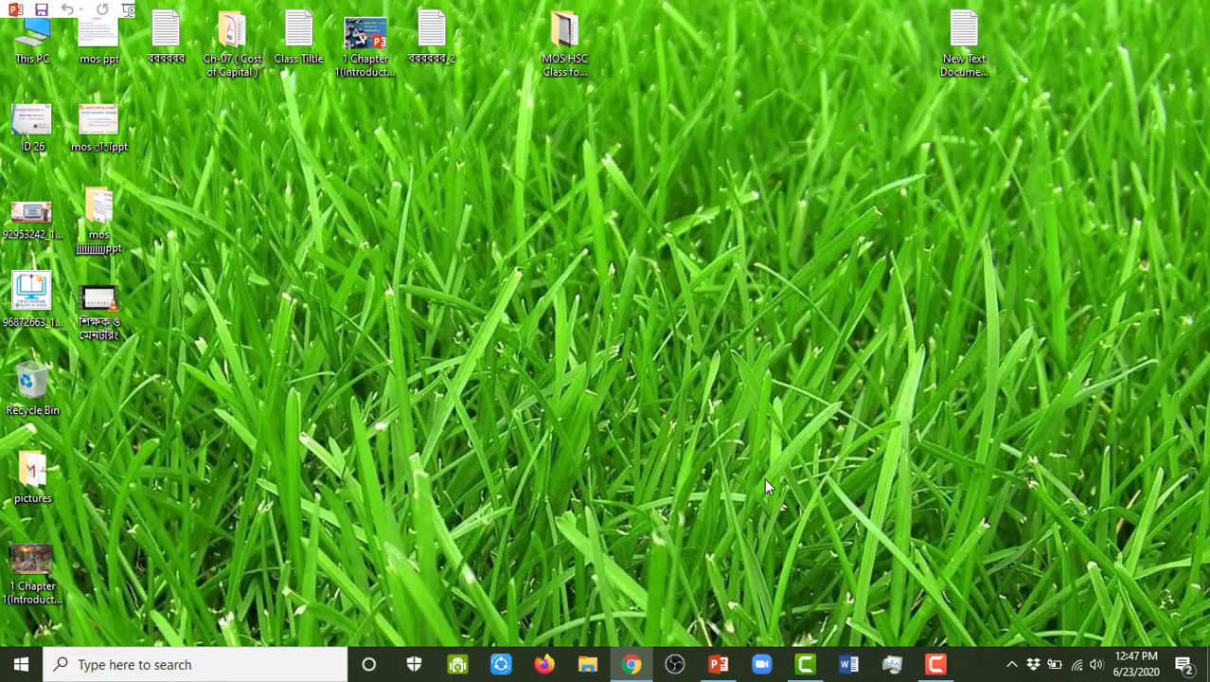
left_click(719, 665)
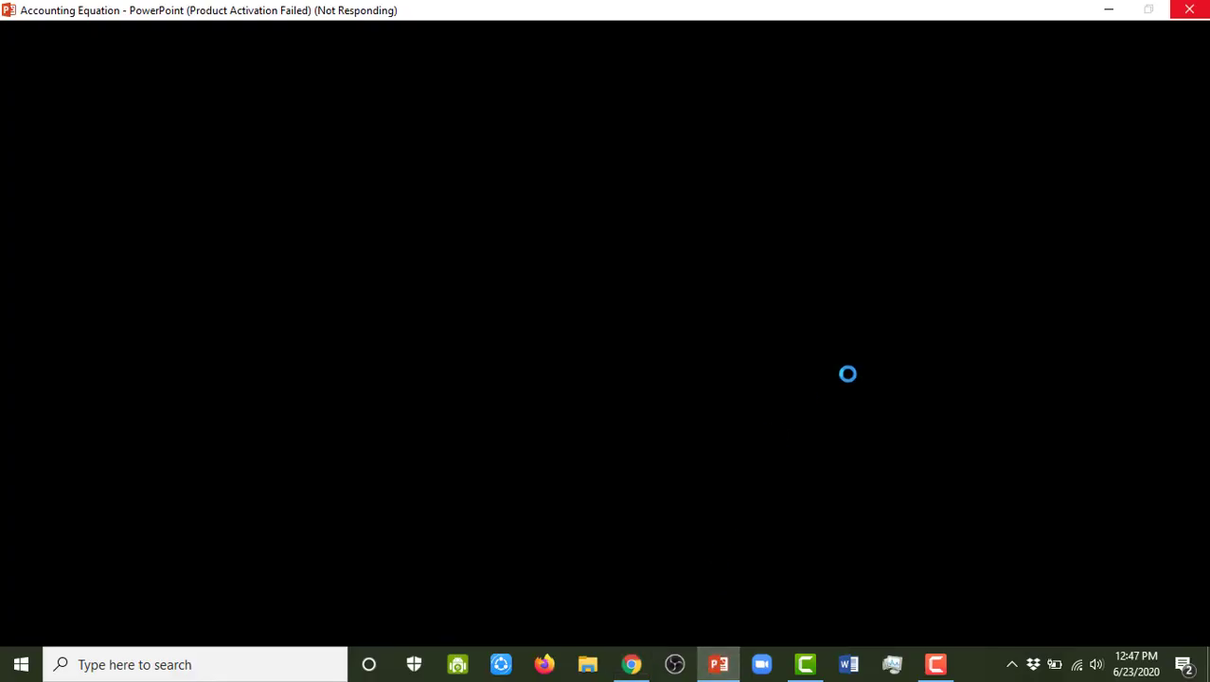
key("super+d")
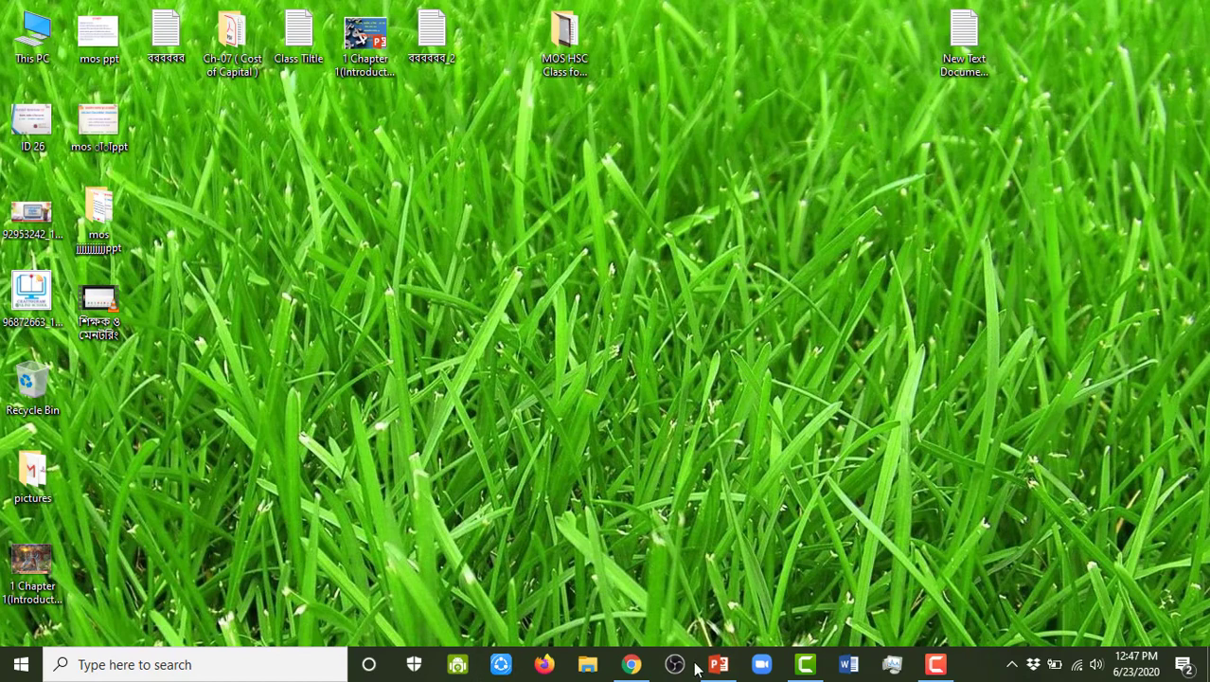
left_click(719, 665)
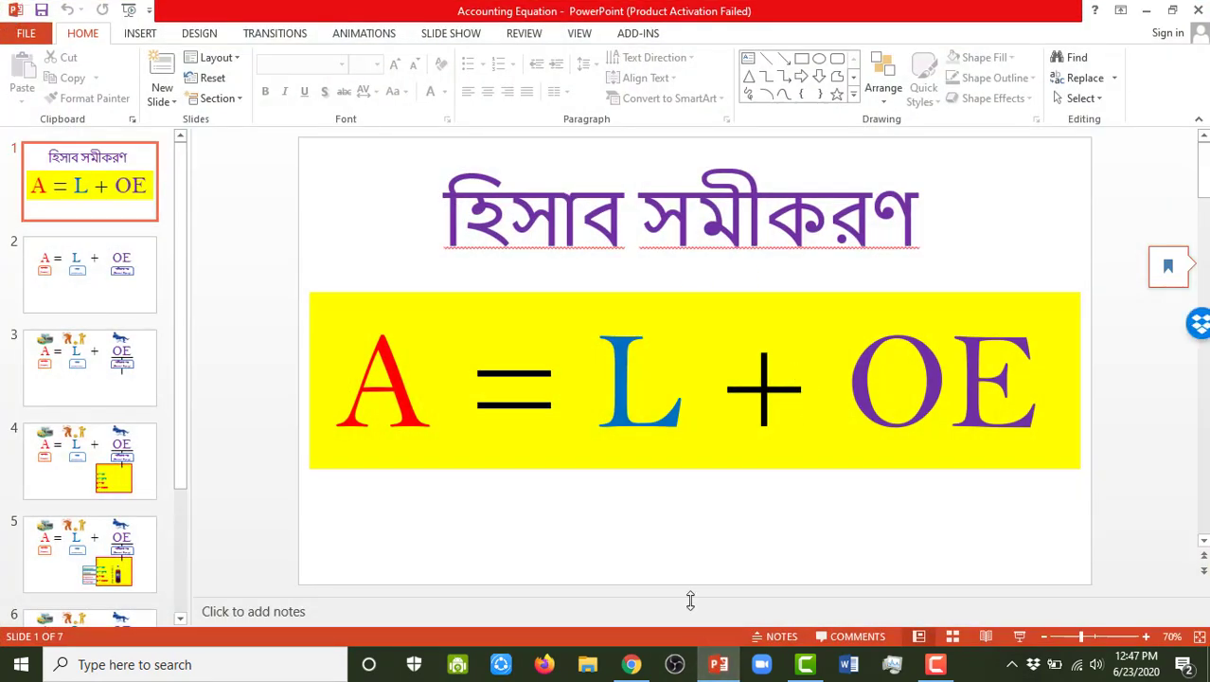
left_click(630, 663)
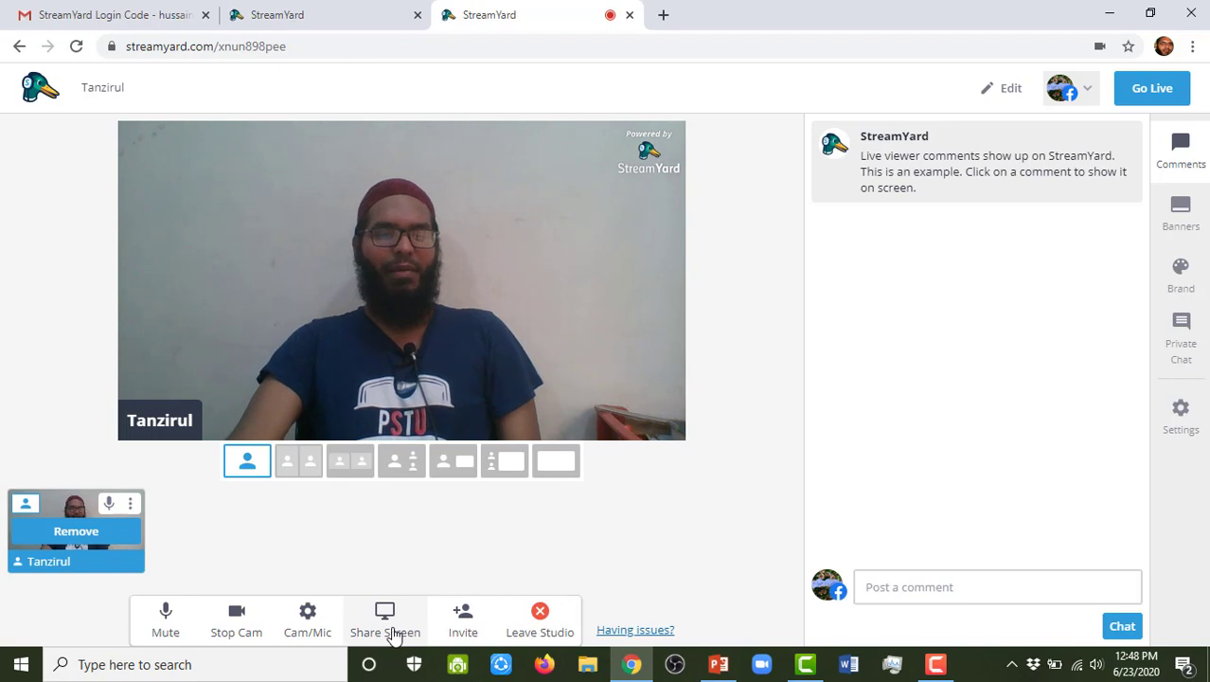
- Share the Accounting Equation PowerPoint application window into the broadcast
left_click(393, 632)
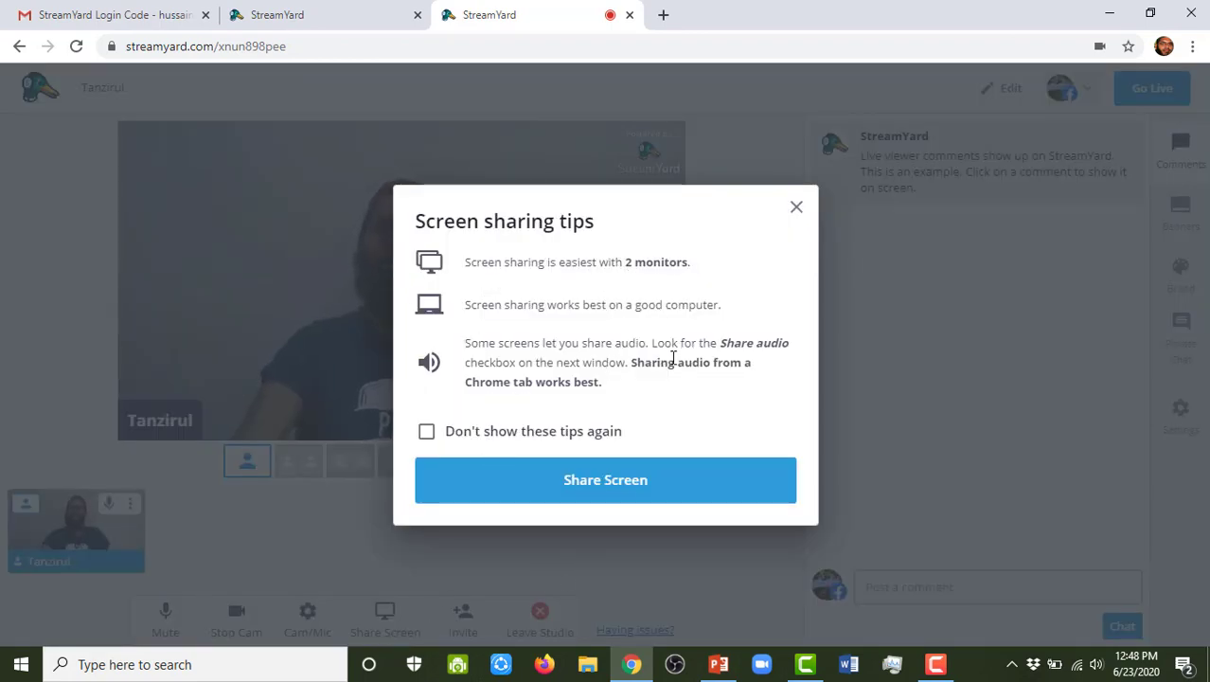
left_click(616, 485)
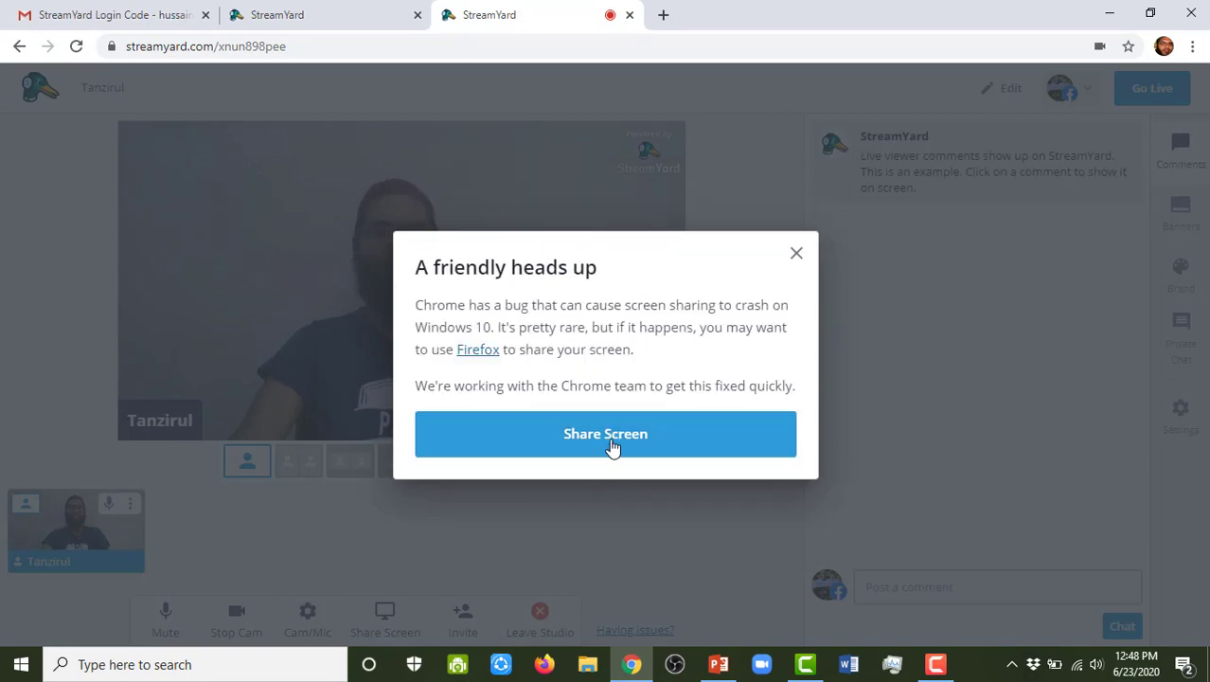
left_click(612, 447)
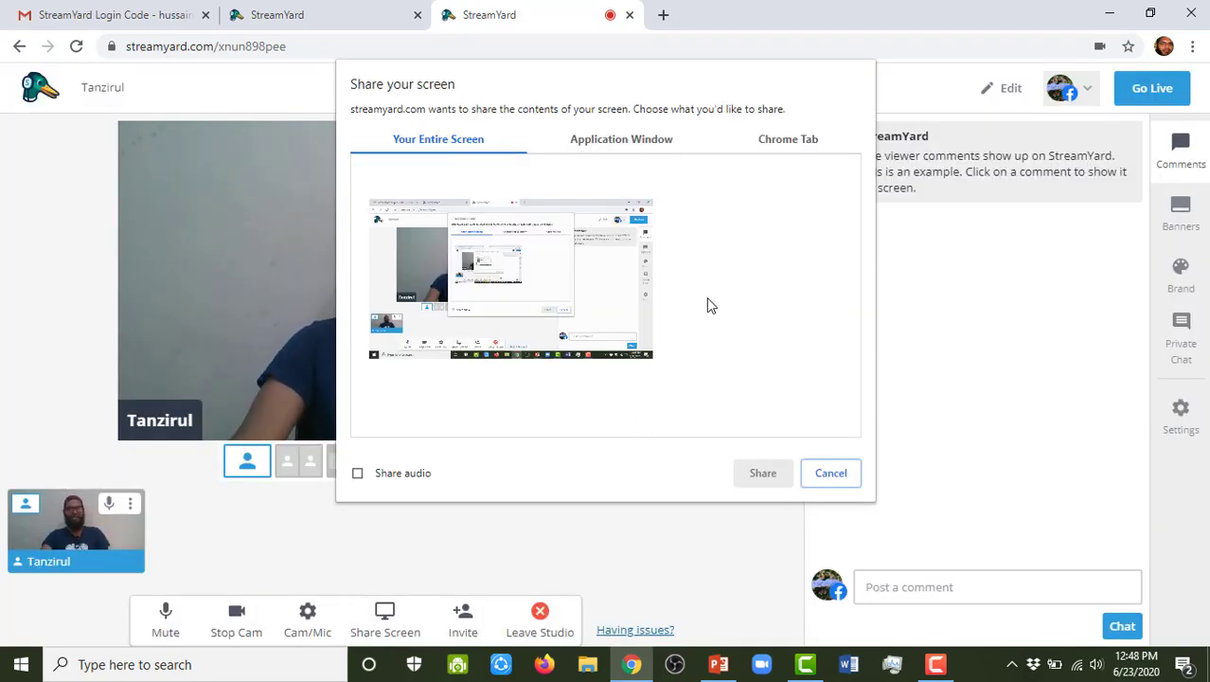
left_click(621, 140)
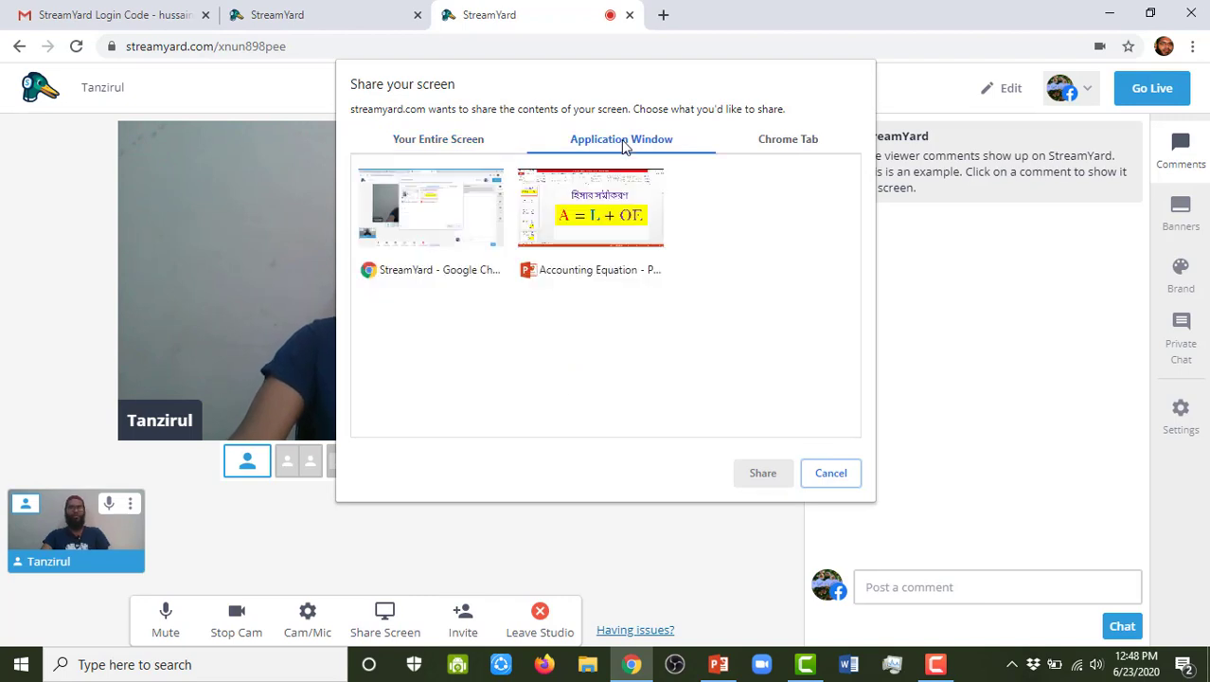
left_click(454, 141)
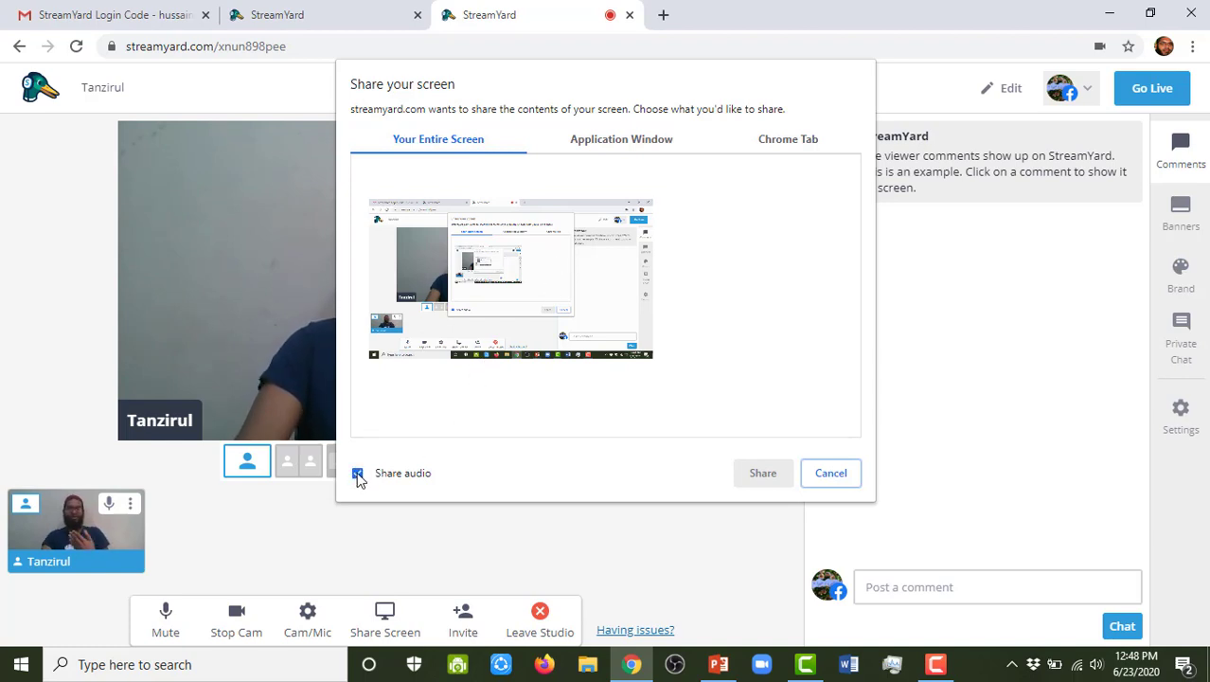
left_click(621, 139)
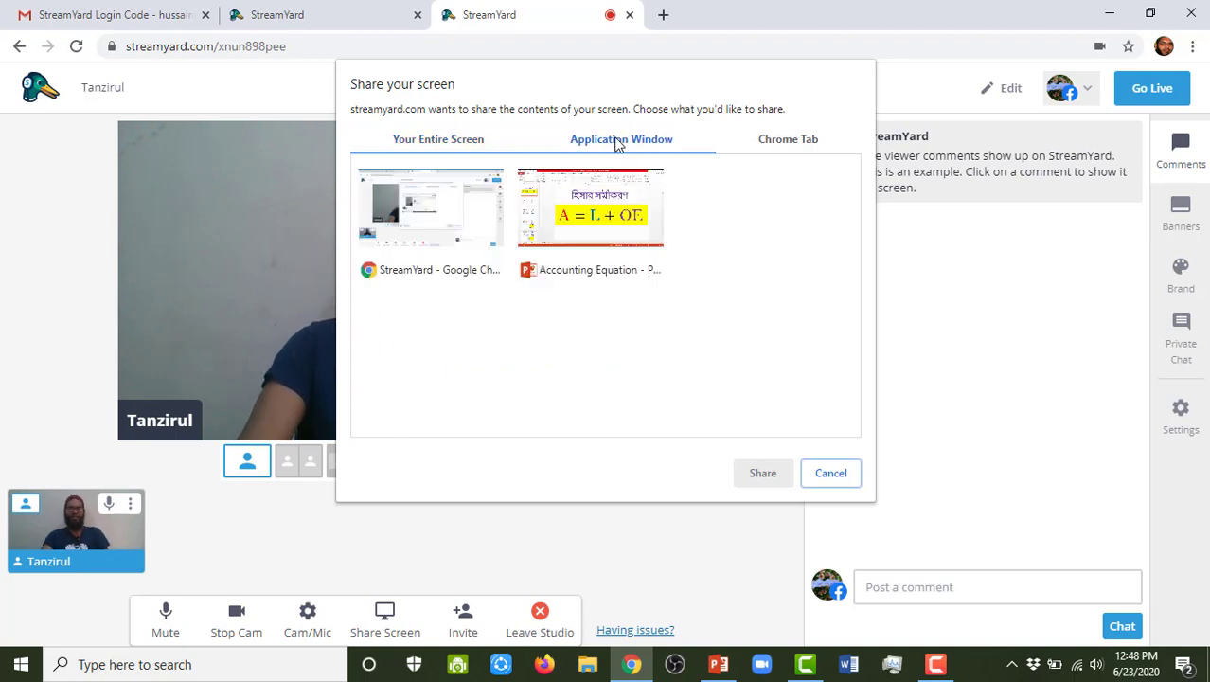
left_click(578, 230)
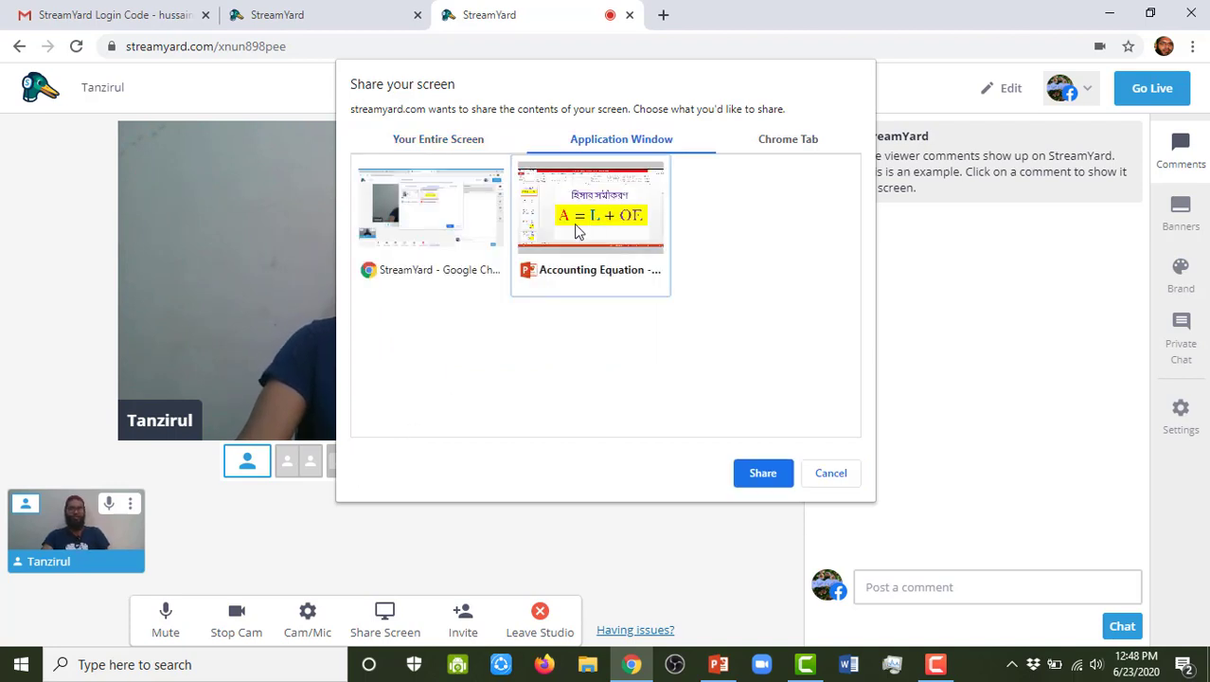
left_click(741, 470)
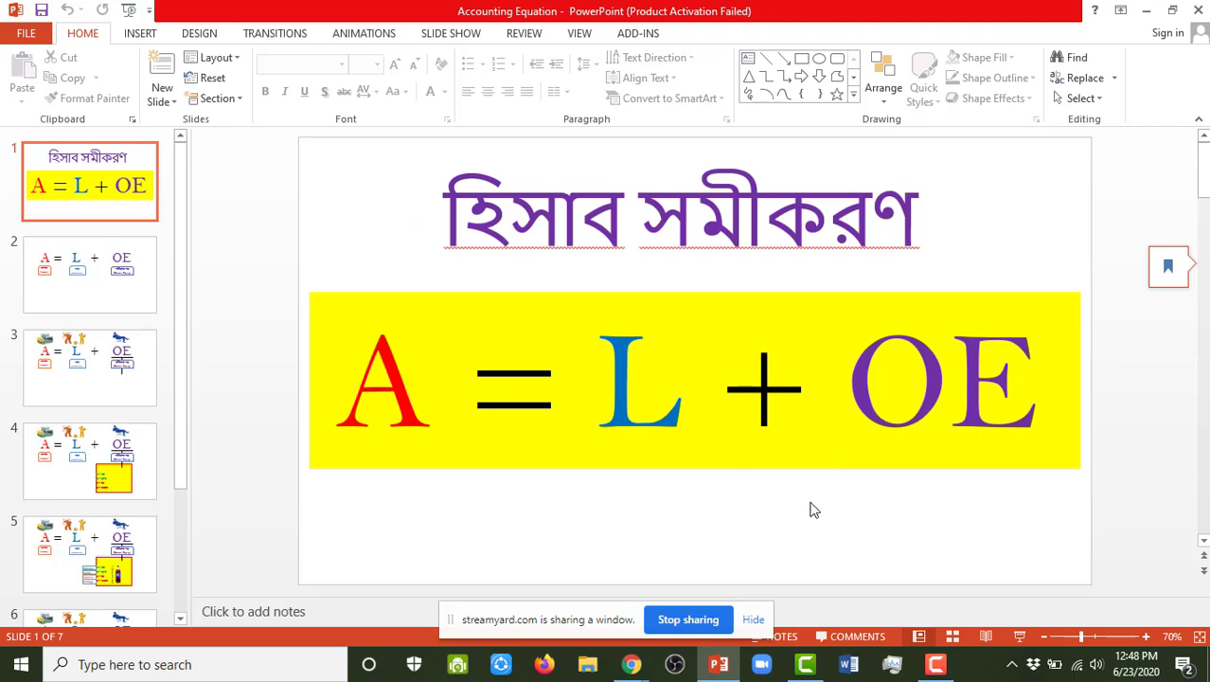
- Return to the StreamYard studio and add the shared Accounting Equation slides to the stage
mouse_move(631, 663)
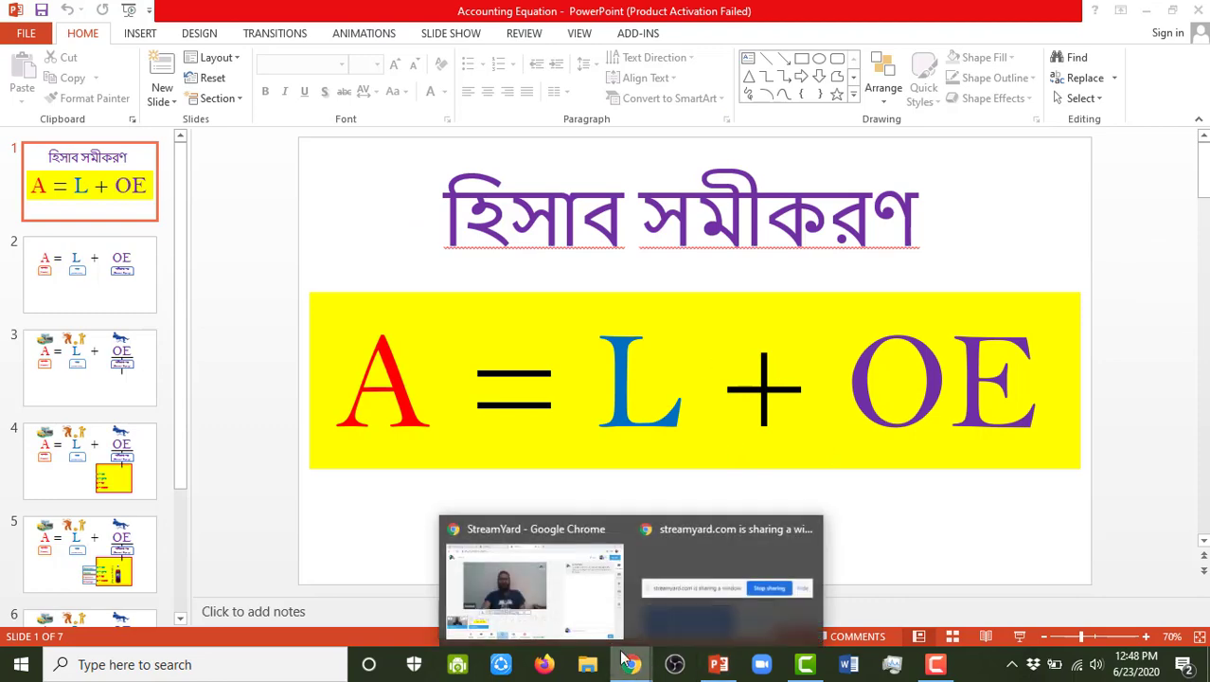
left_click(530, 530)
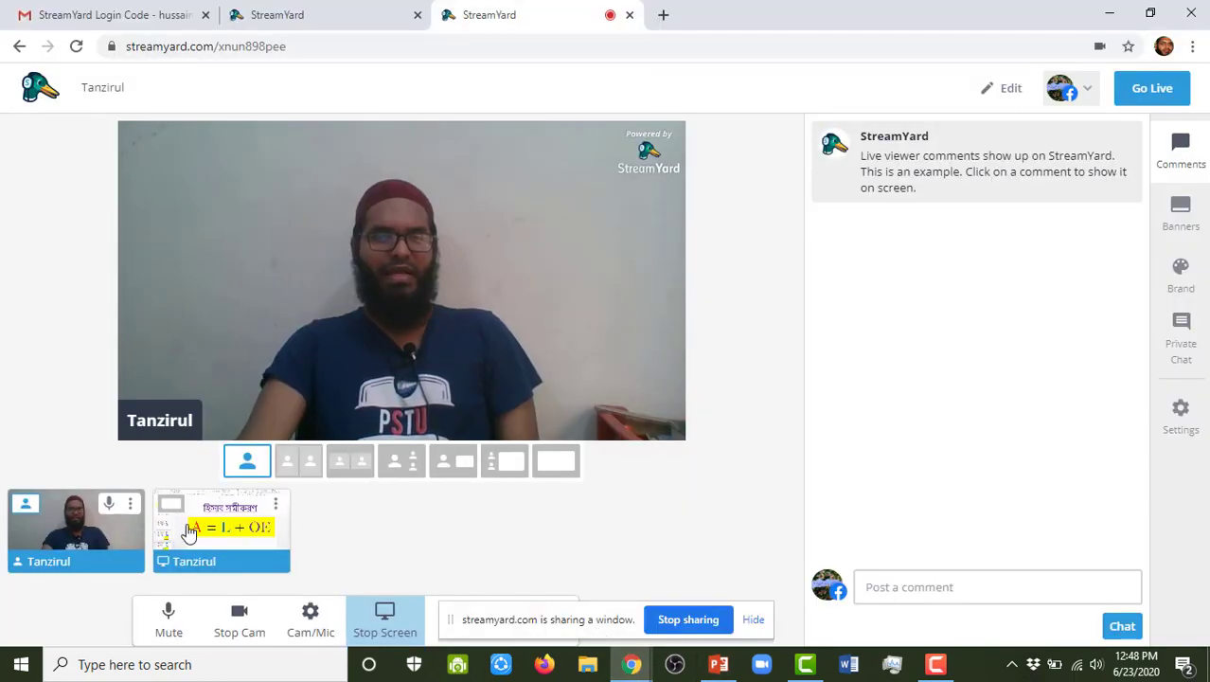
left_click(221, 530)
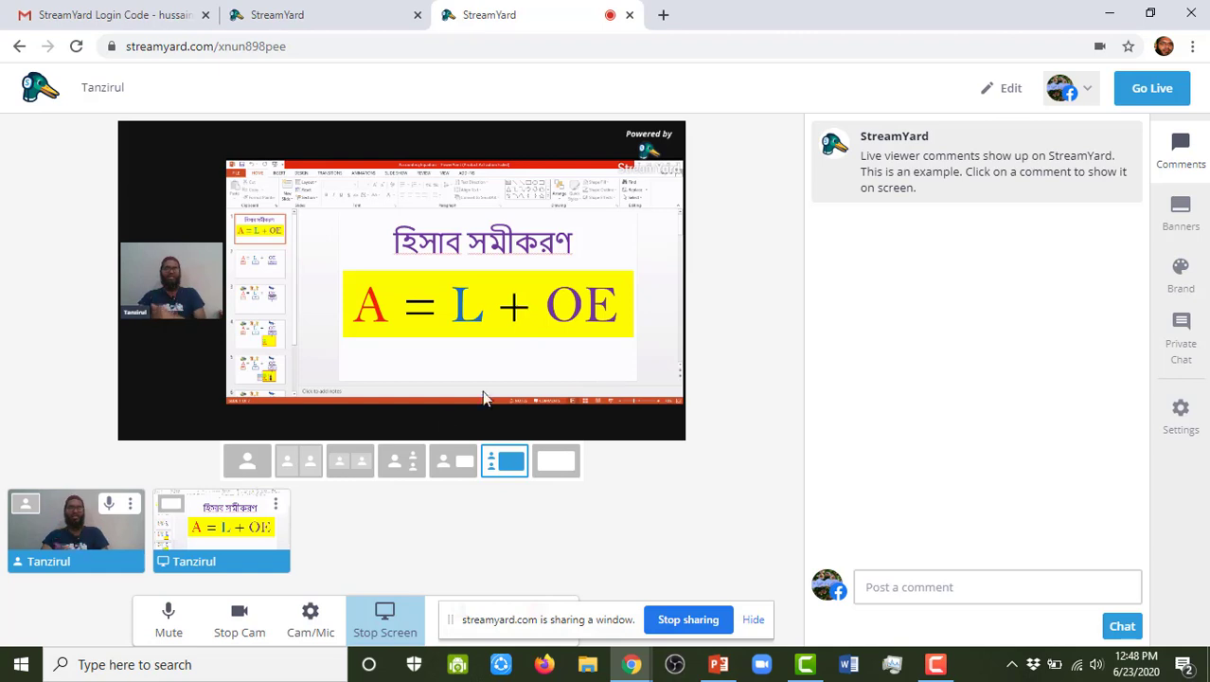
- Try the large-camera, slides-only and small-inset layouts, then hide the window-sharing notice
left_click(452, 464)
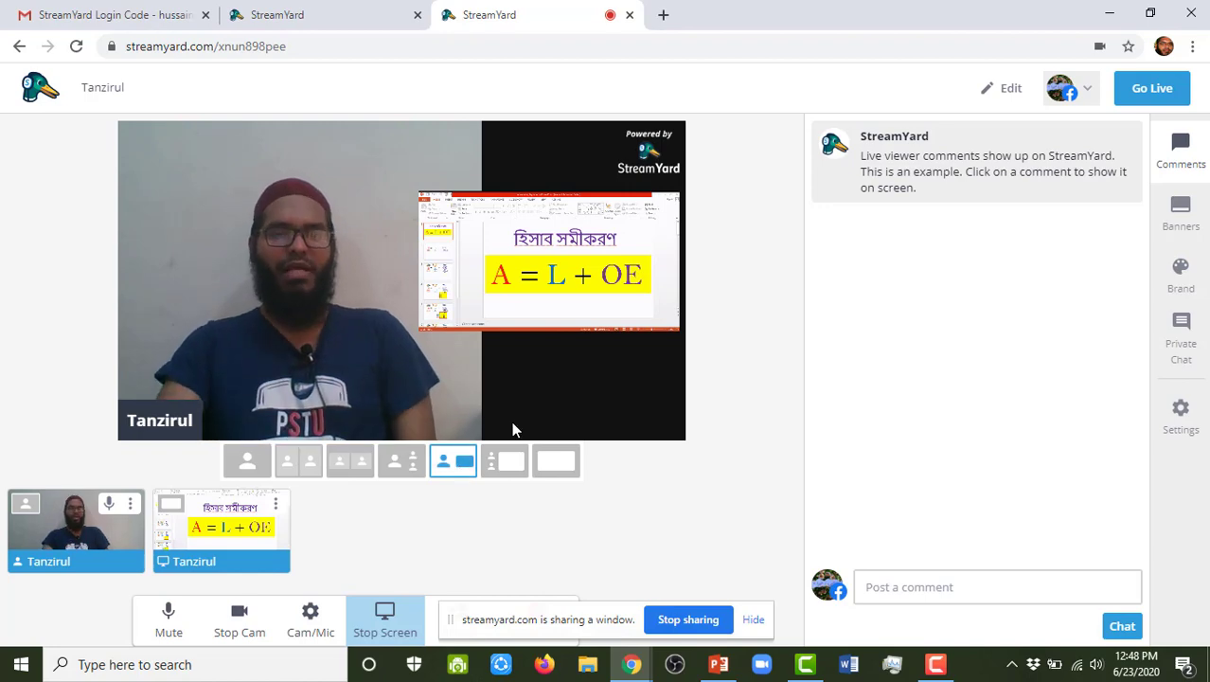
left_click(556, 465)
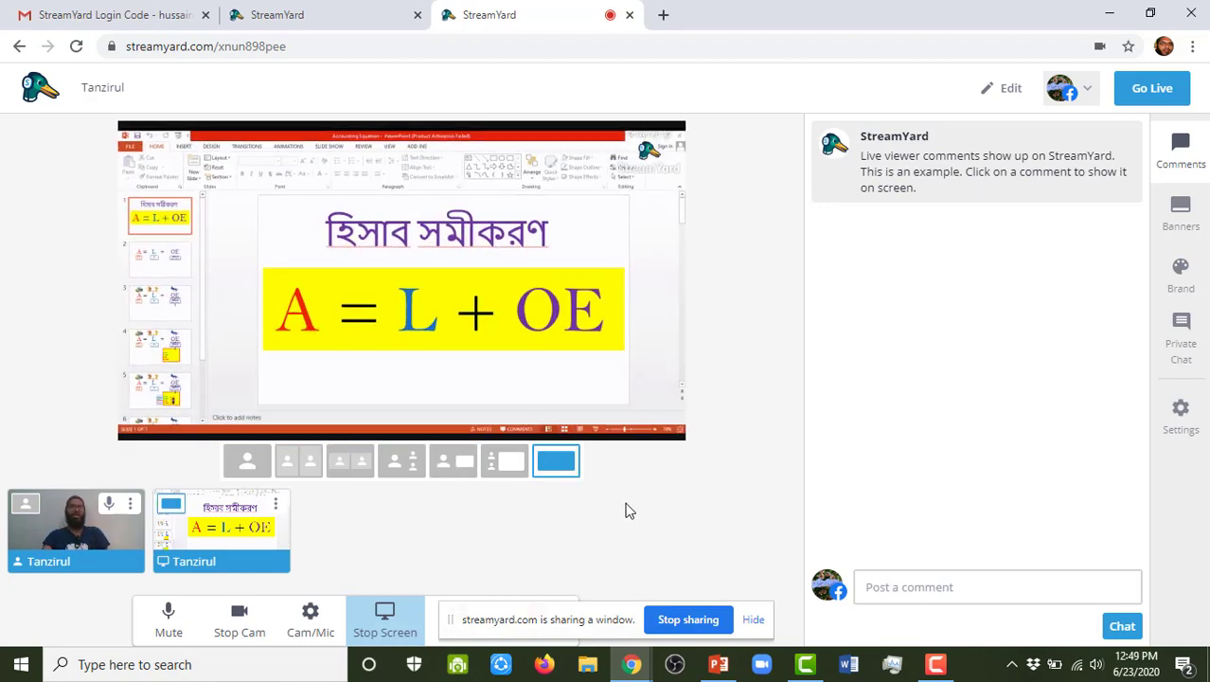
left_click(505, 462)
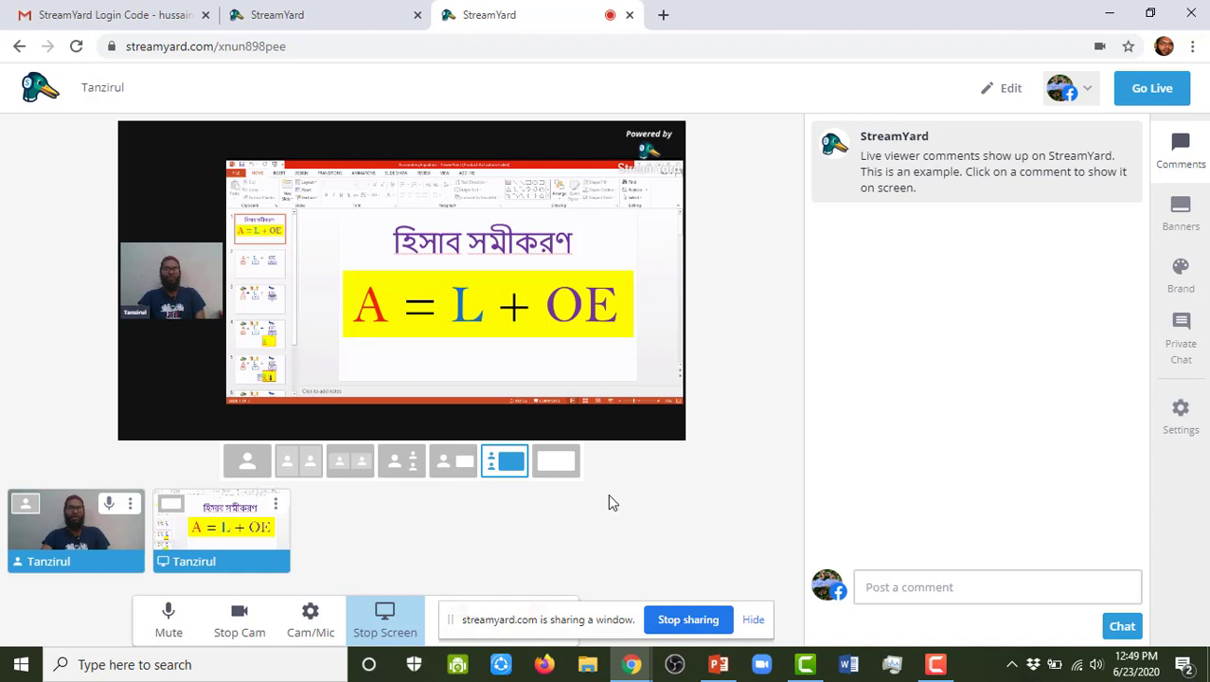
left_click(754, 621)
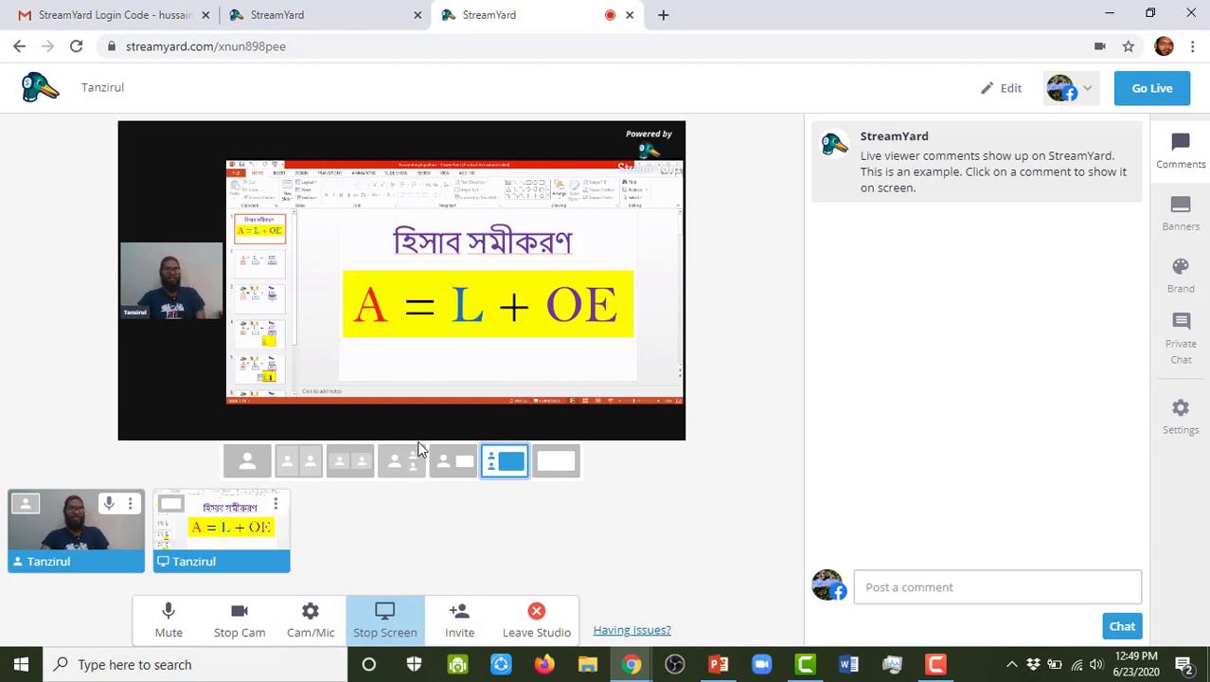
- Cycle through camera-only and side-by-side layouts, ending on large slides with a small camera inset
left_click(364, 468)
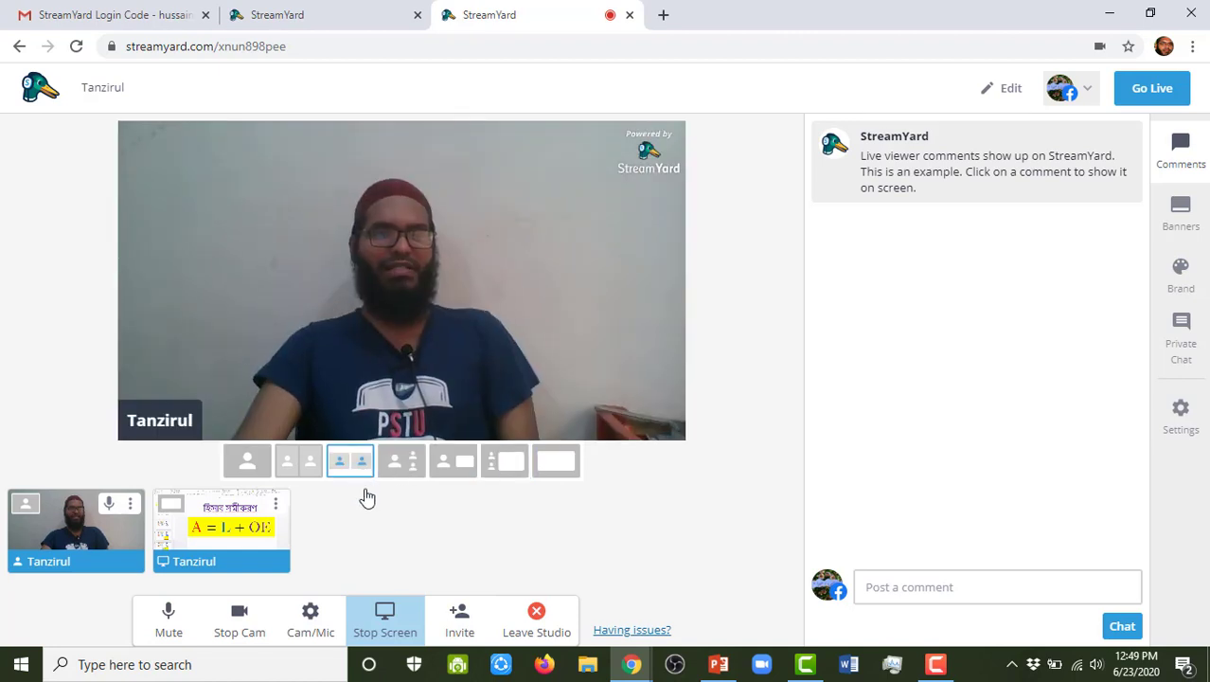
left_click(416, 473)
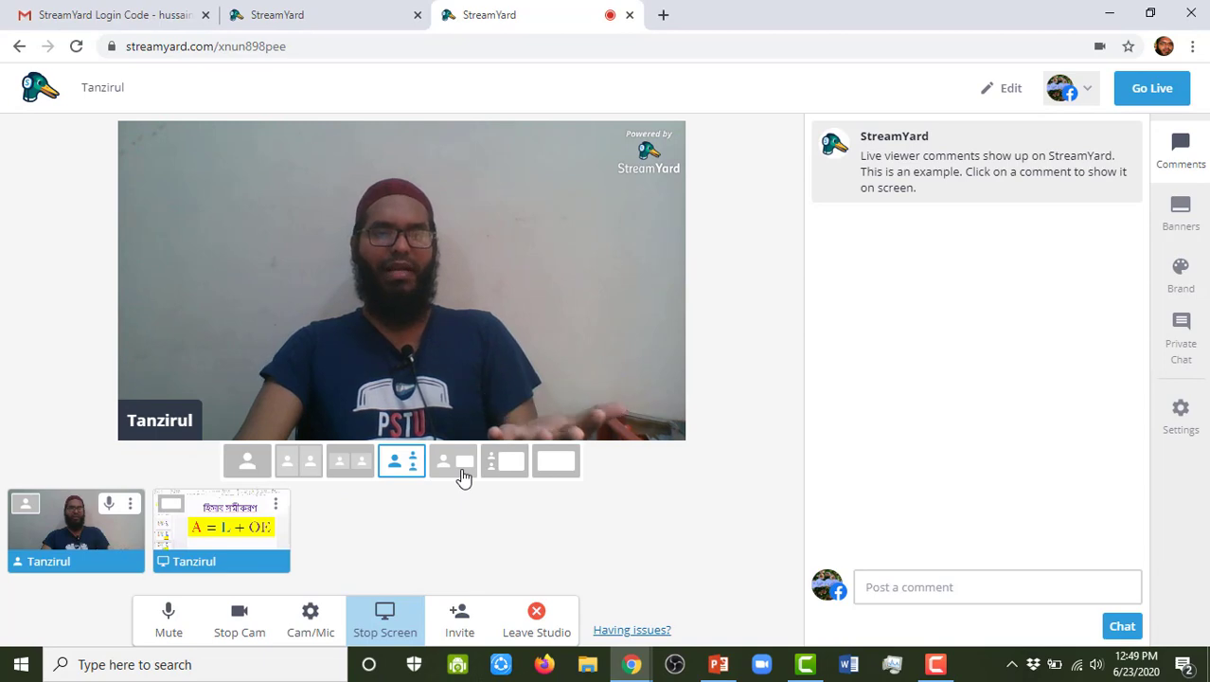
left_click(461, 472)
left_click(511, 464)
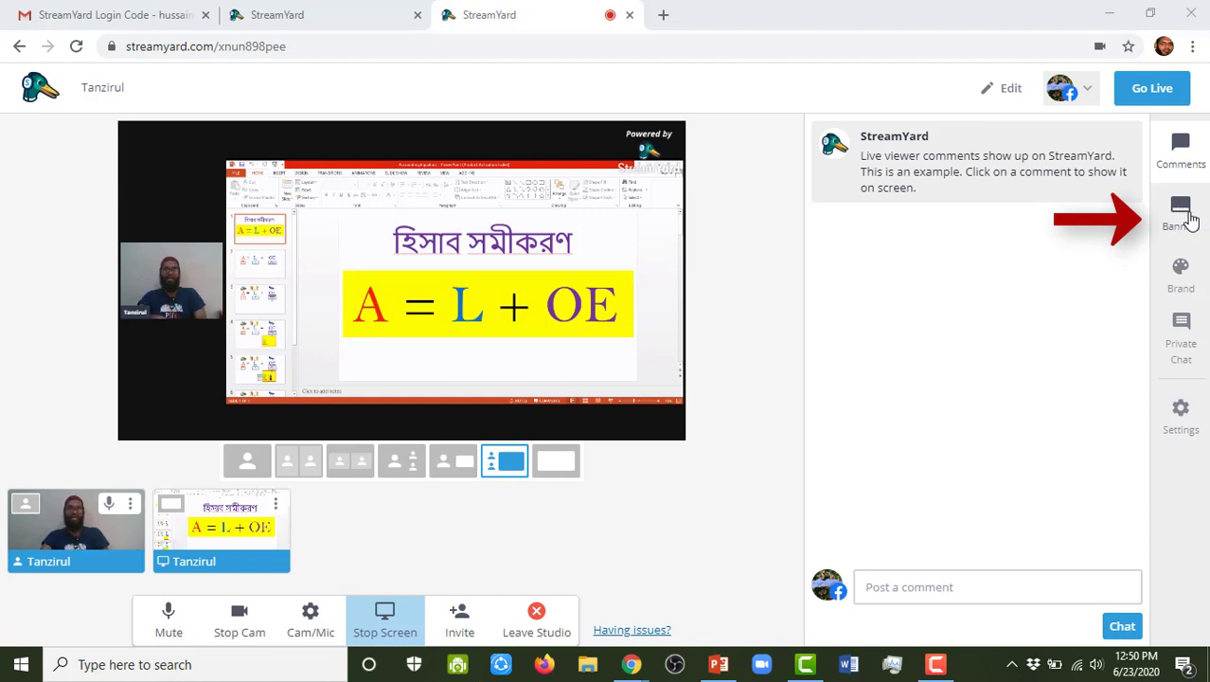
- Start a new banner with the Scroll across bottom (ticker) option turned on
left_click(1191, 220)
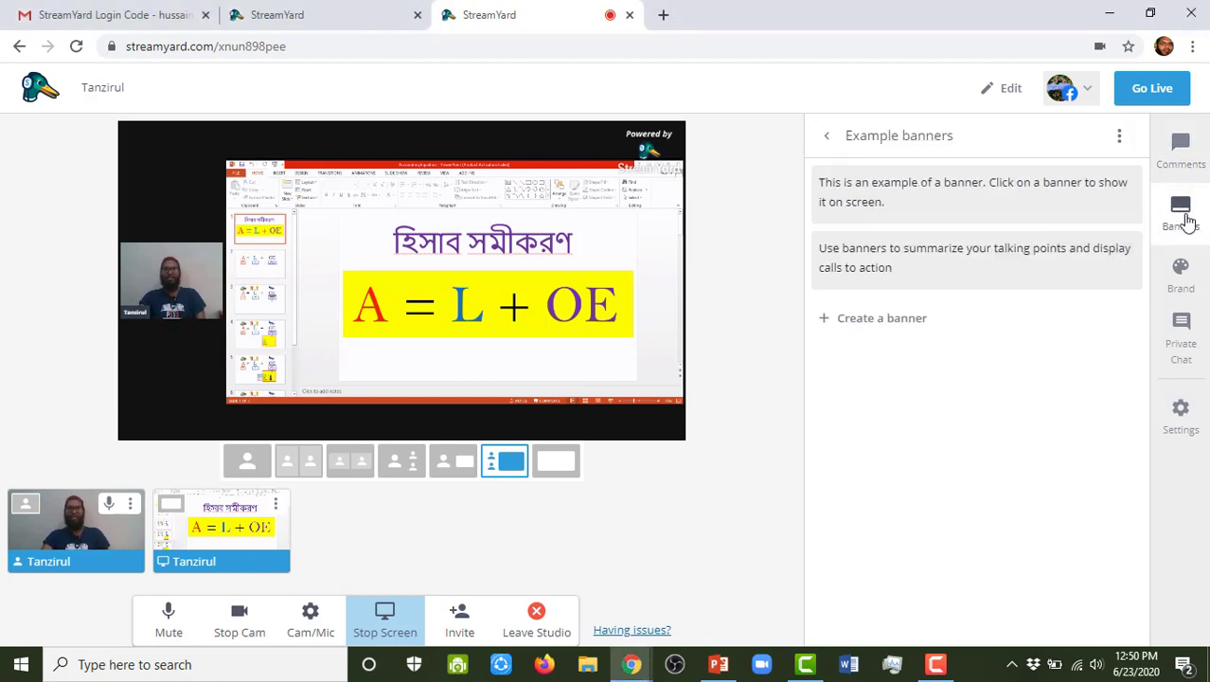
left_click(859, 319)
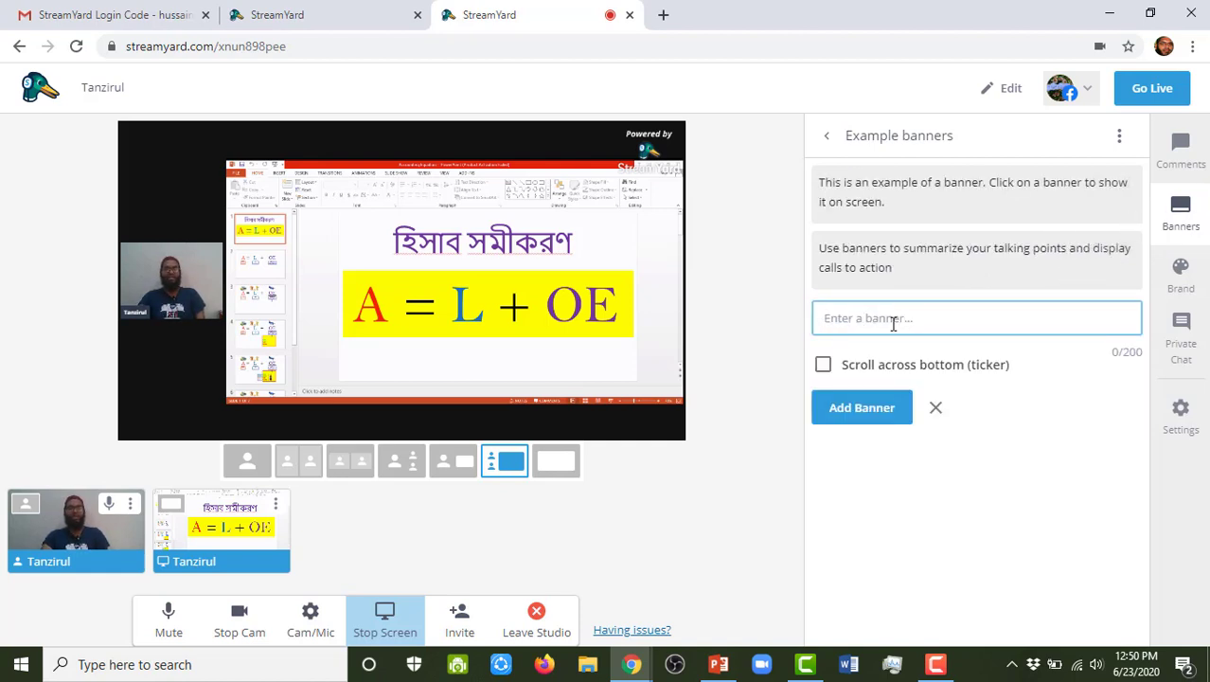
left_click(824, 370)
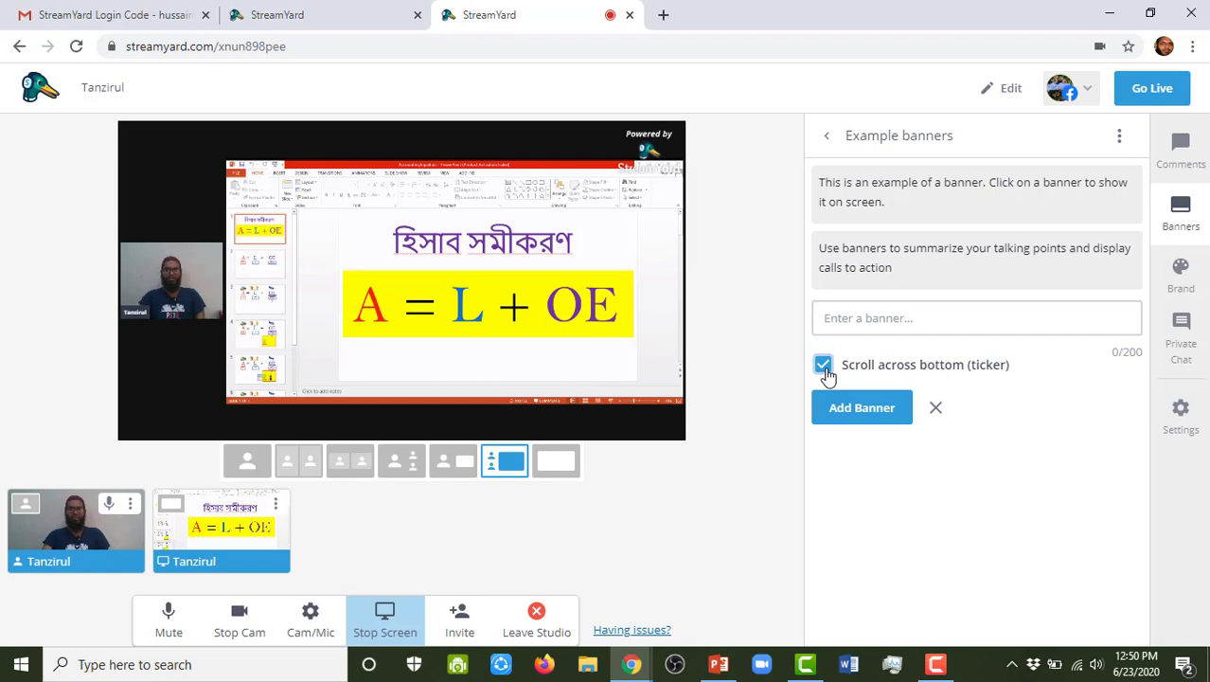
left_click(823, 369)
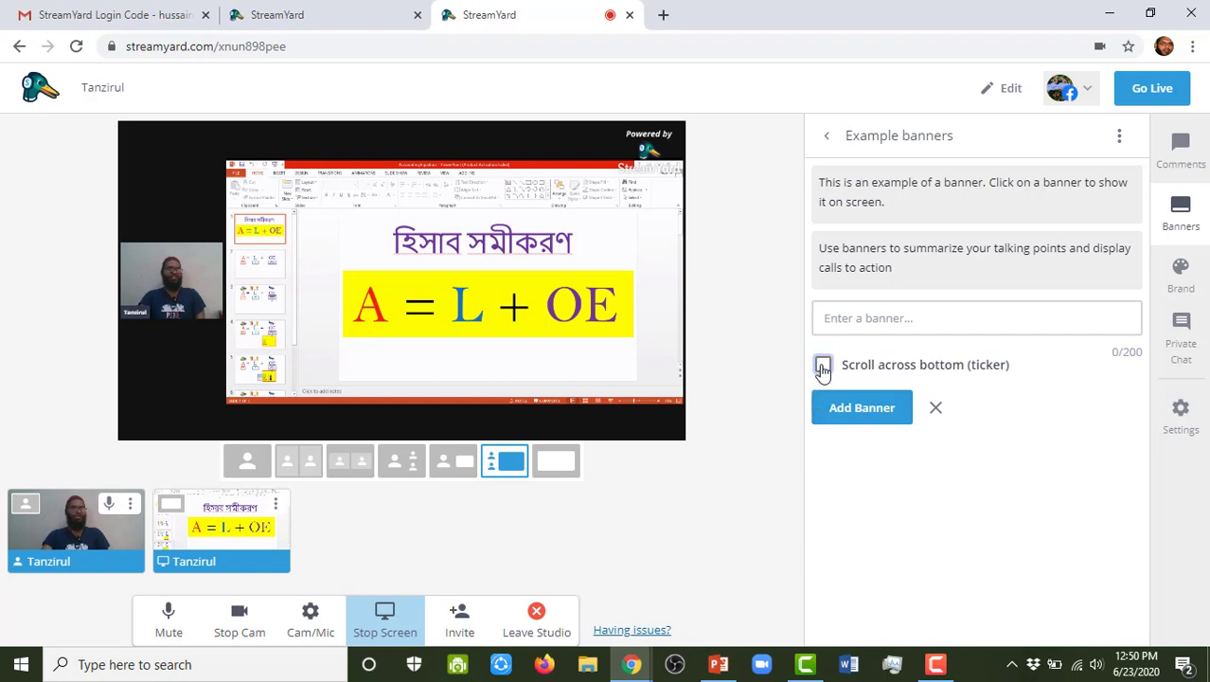
left_click(823, 369)
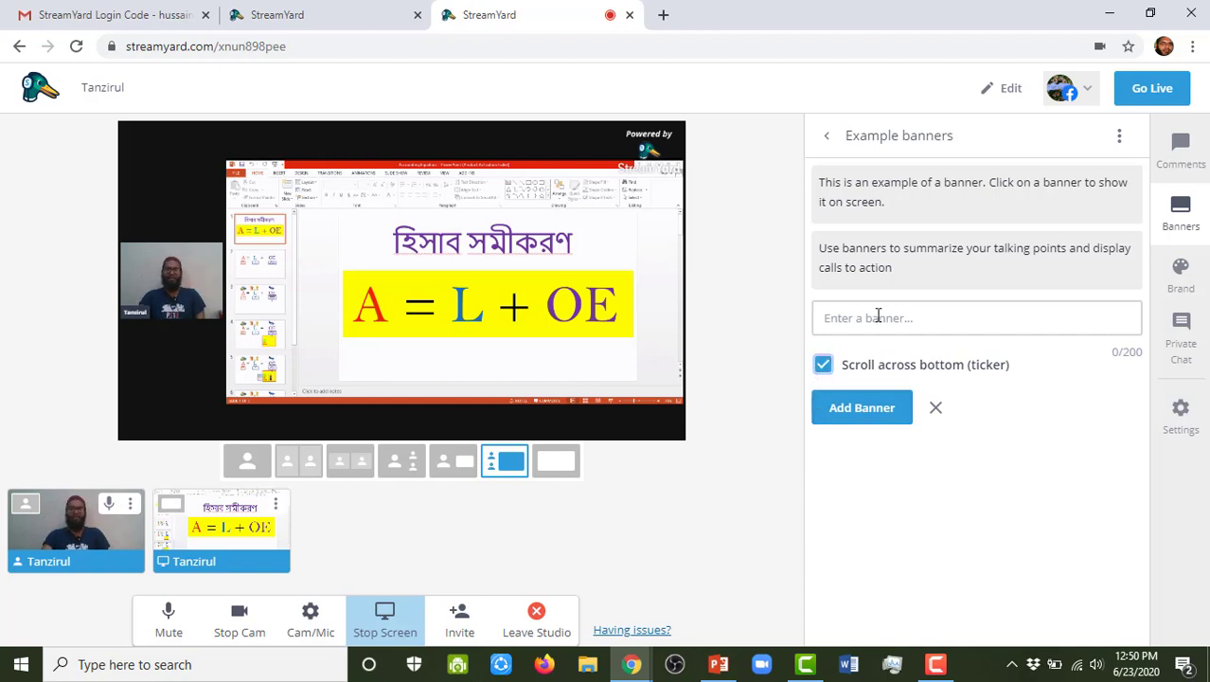
- Enter 'Topic: Streamyard live Date: 23 June 2020' as the banner text and add it
left_click(873, 317)
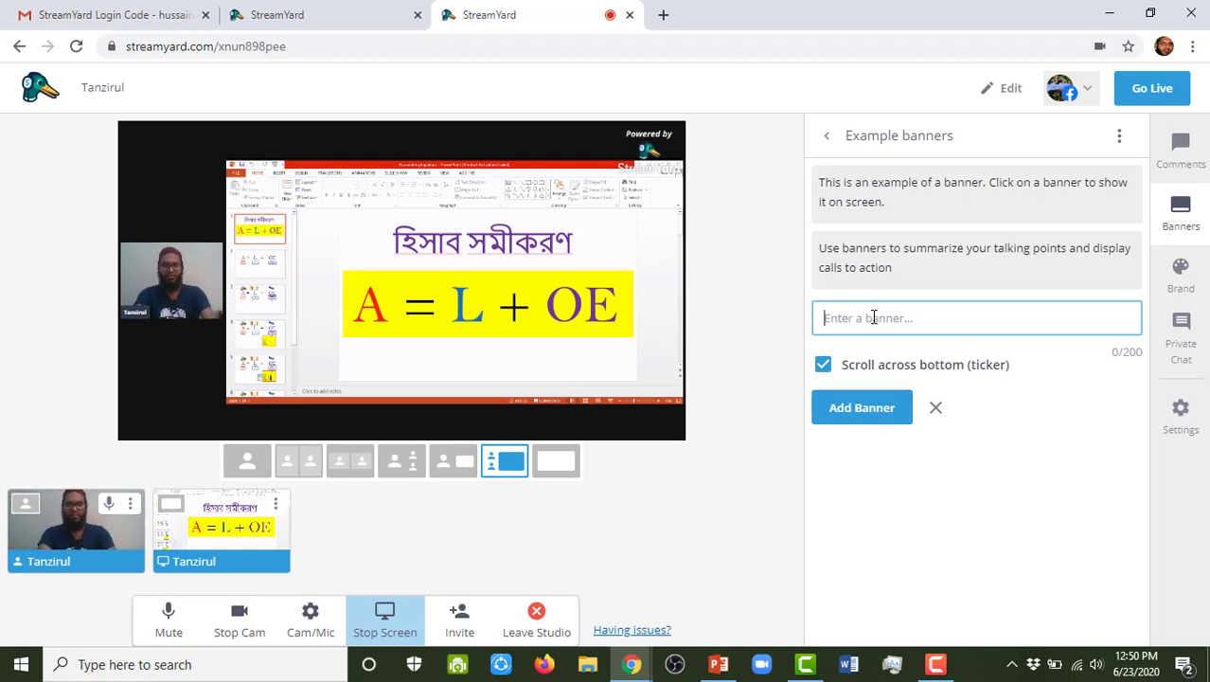
type("T")
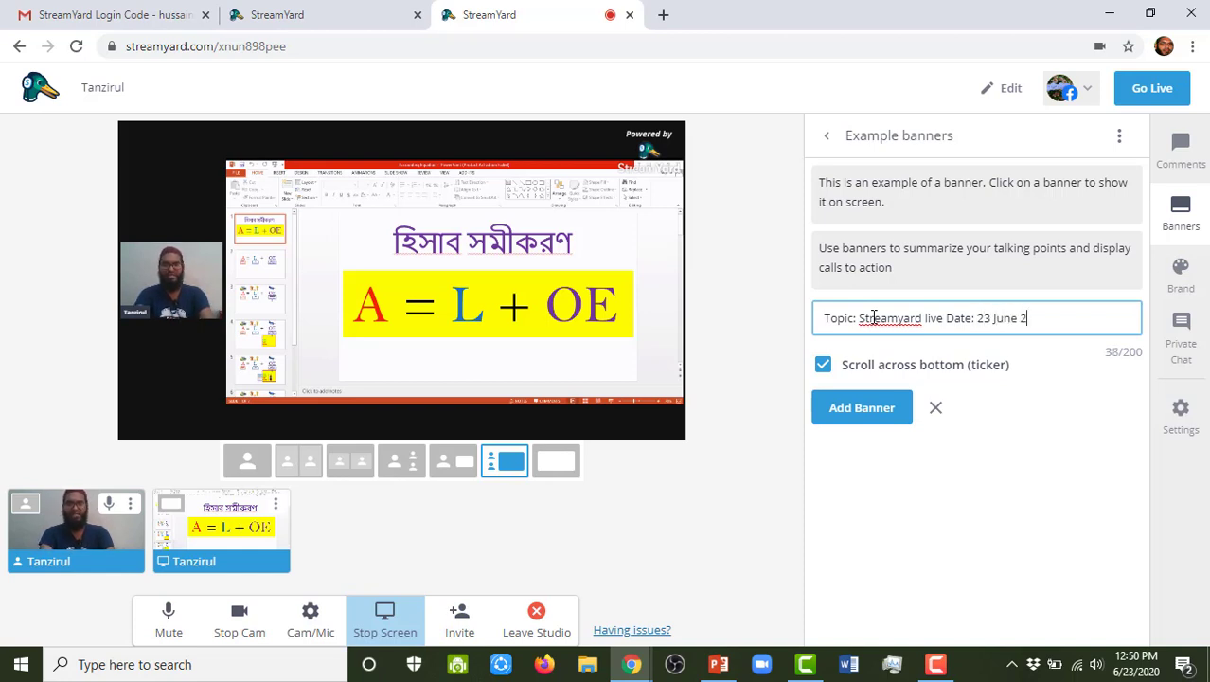
type("020")
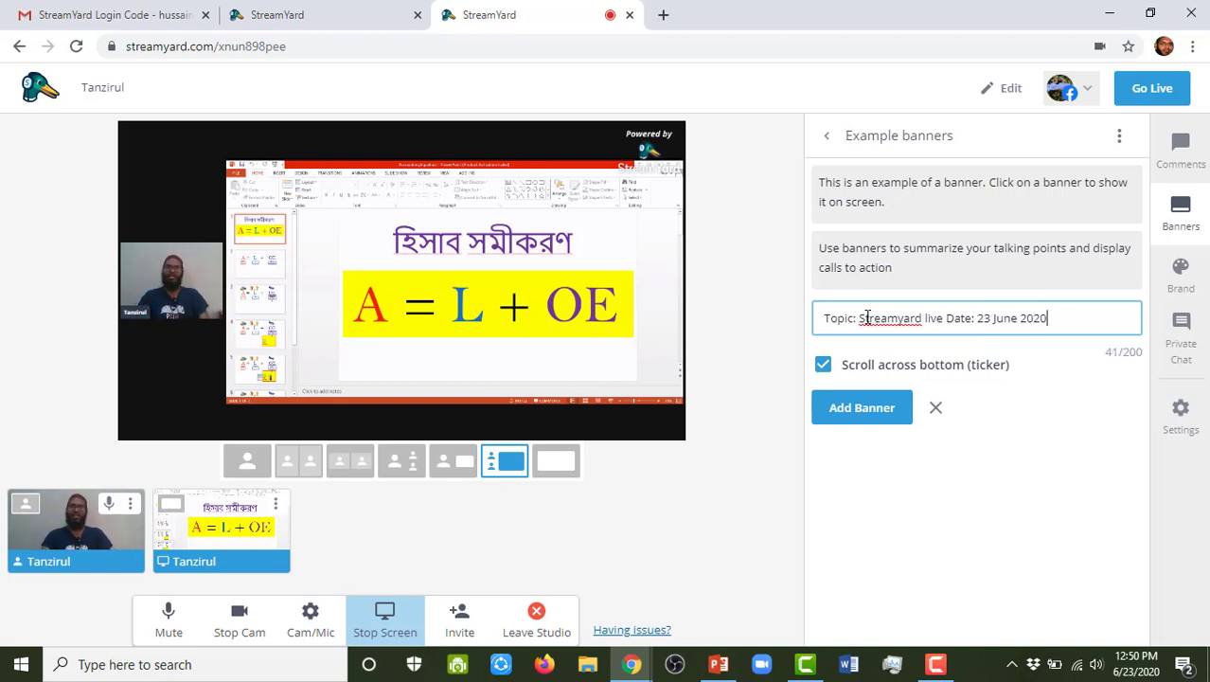
left_click(859, 418)
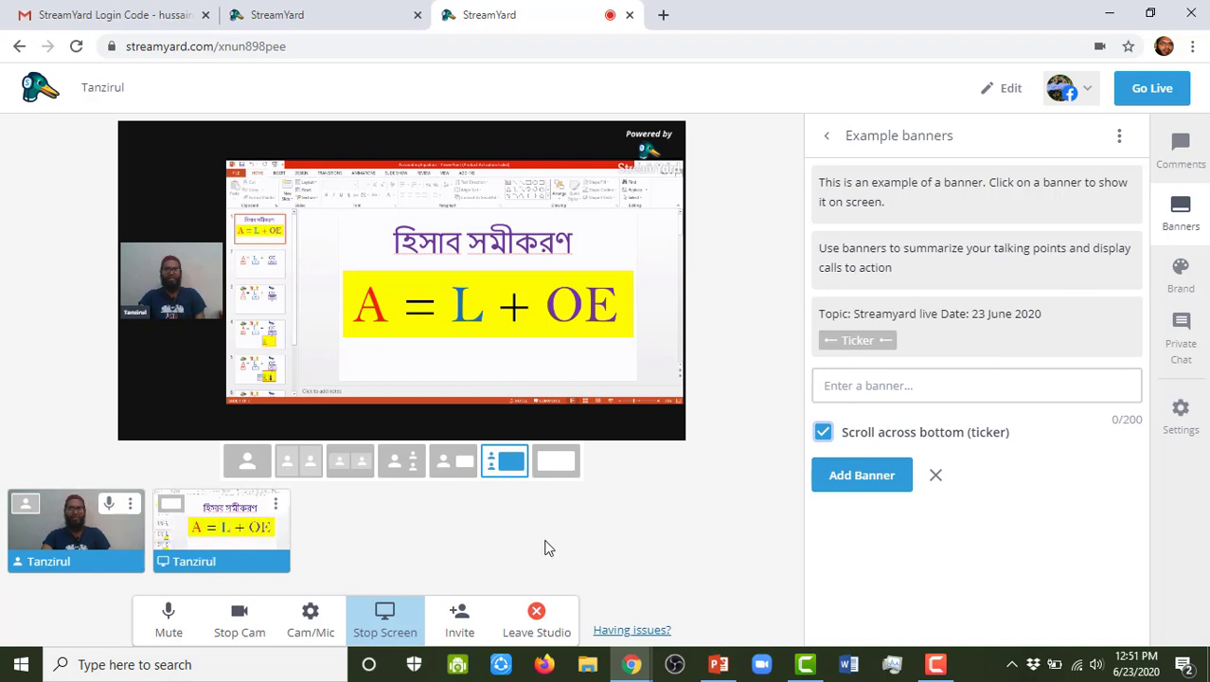
- Close the empty new-banner form and show the topic and date ticker on stream
mouse_move(867, 263)
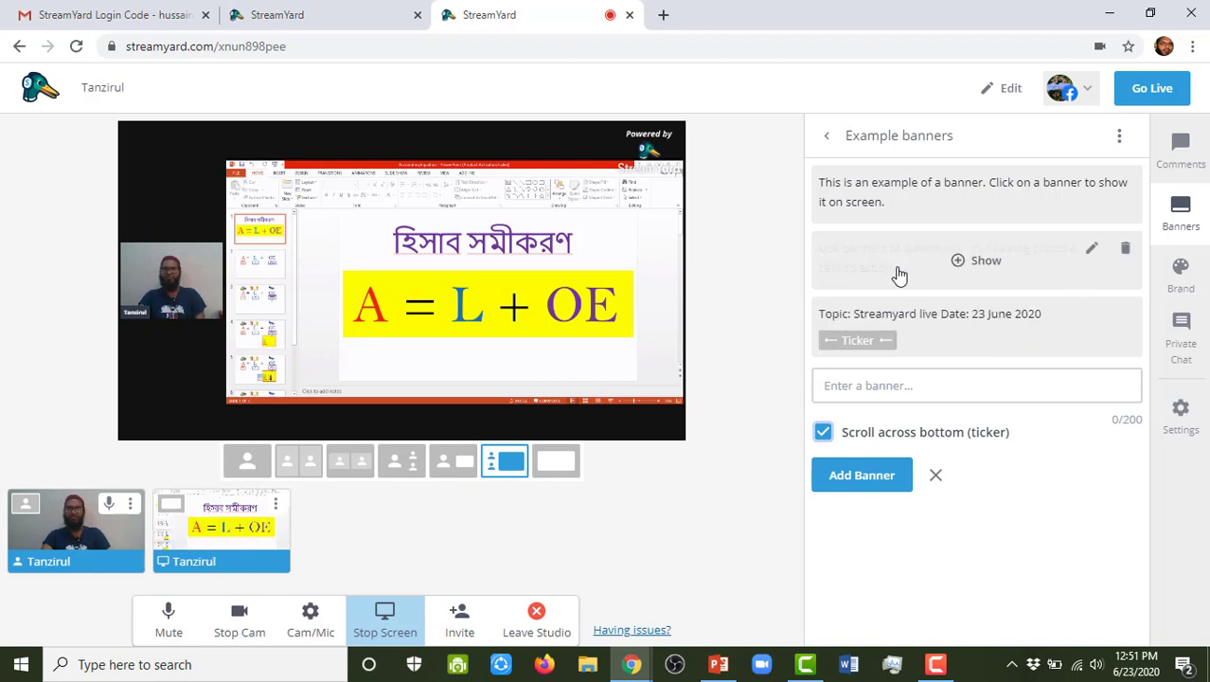
left_click(823, 432)
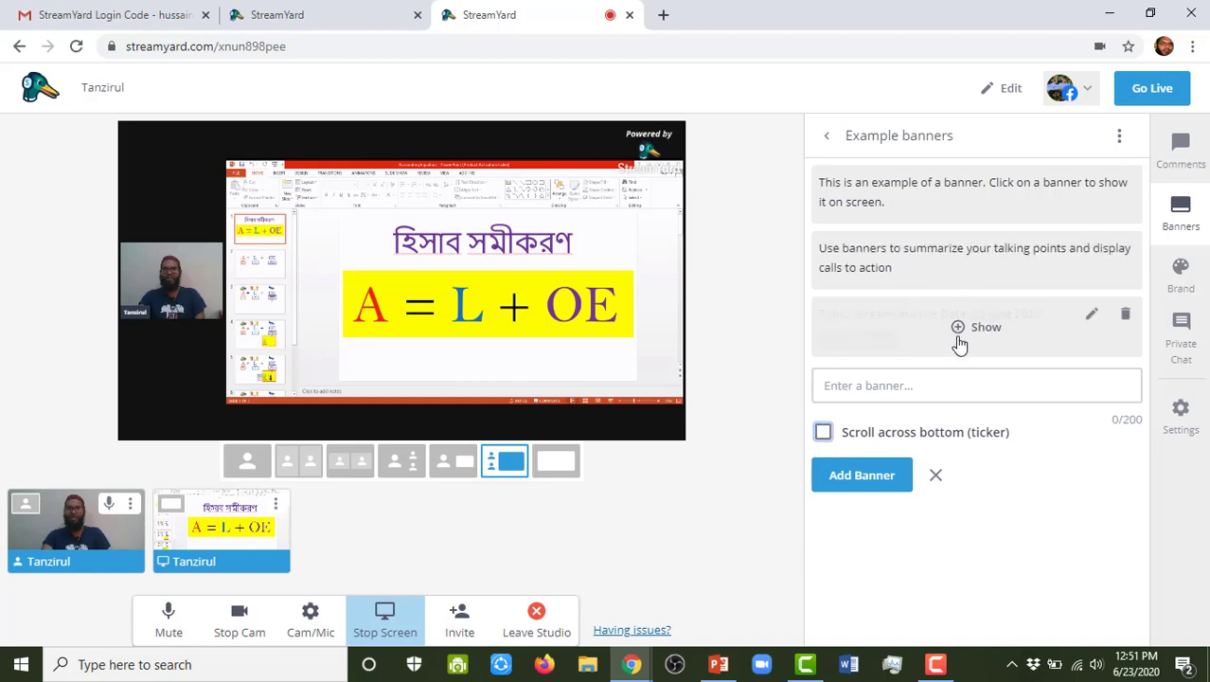
left_click(959, 331)
left_click(959, 330)
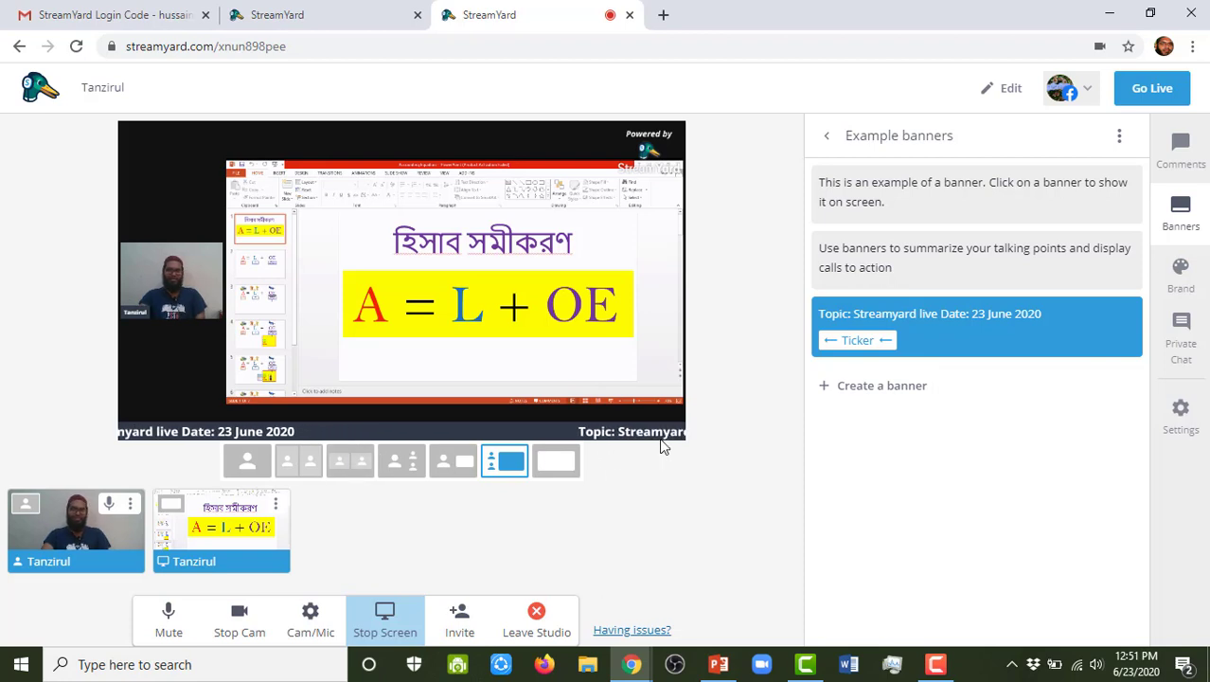
- Toggle the ticker off and back on so it scrolls on the broadcast, then dismiss the context menu
mouse_move(920, 334)
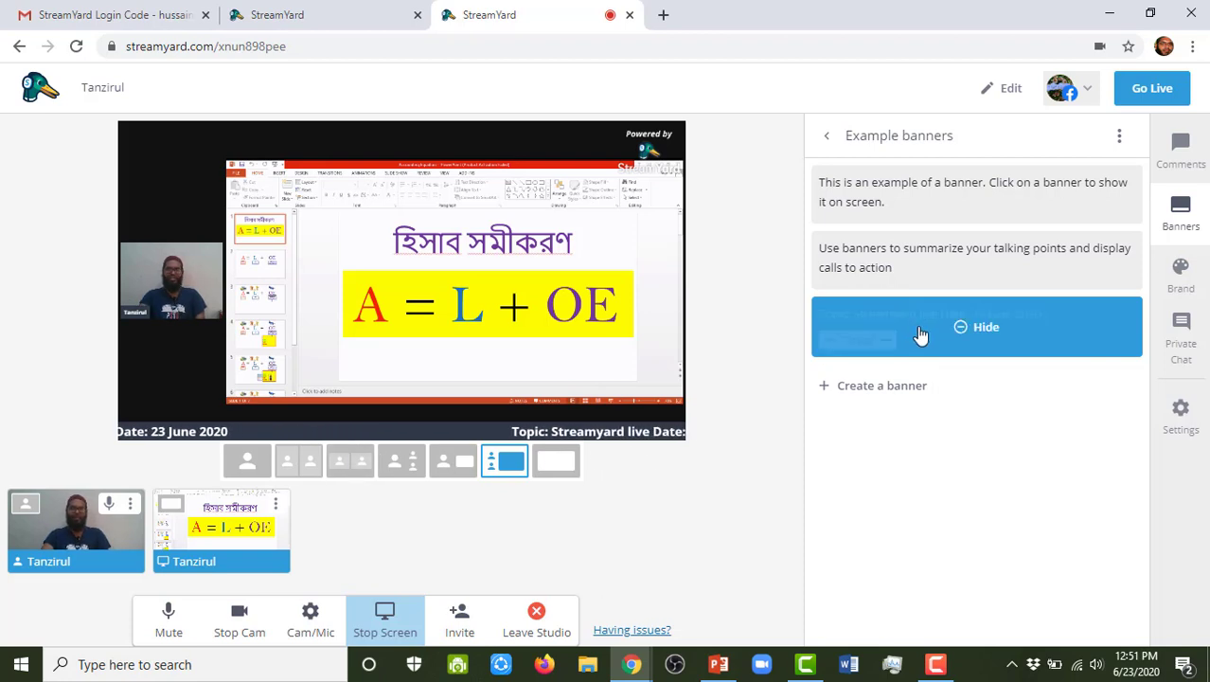
left_click(973, 334)
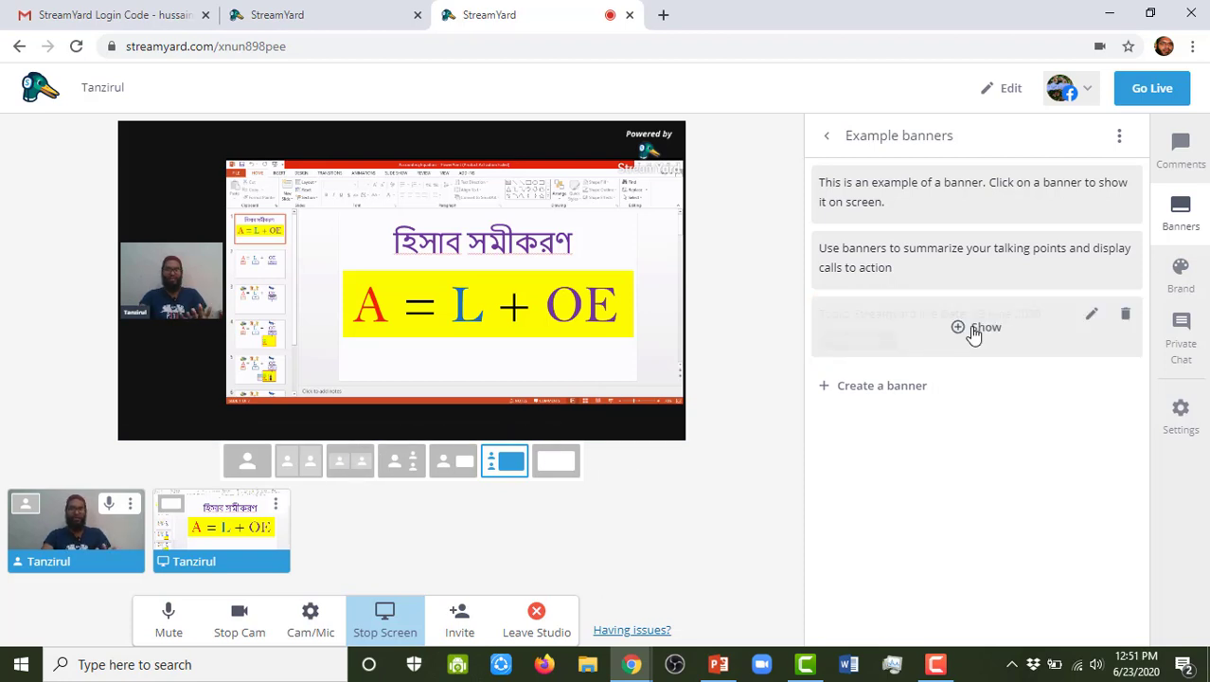
left_click(974, 334)
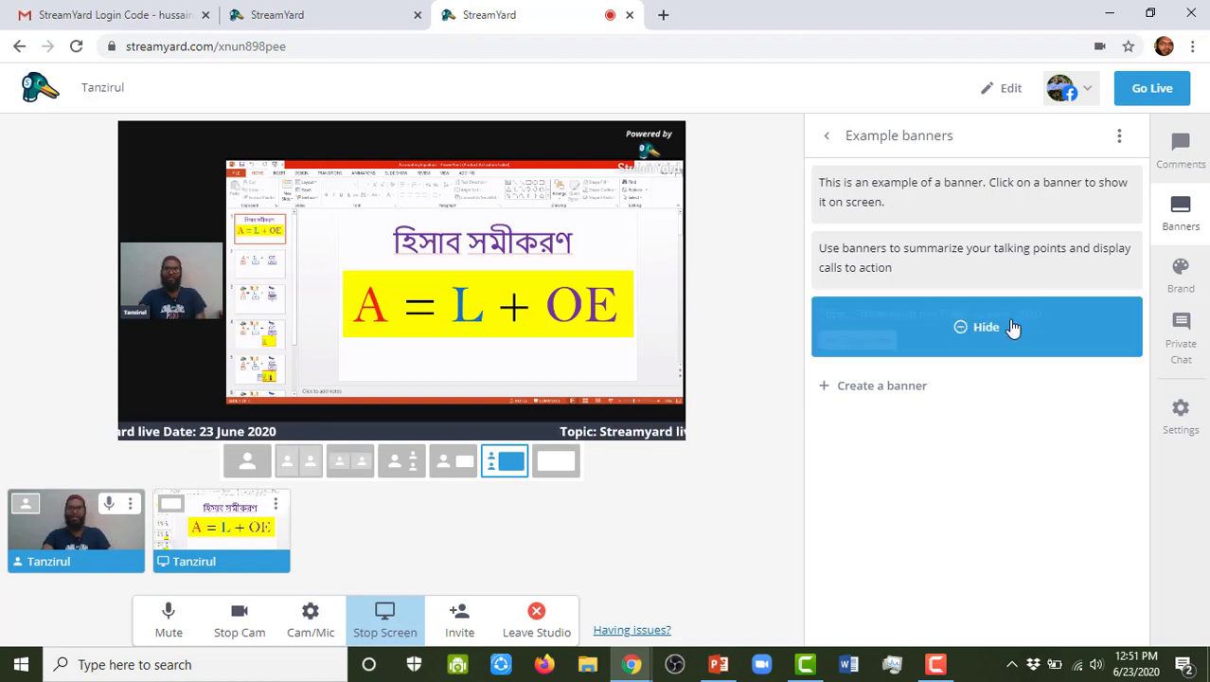
right_click(1011, 324)
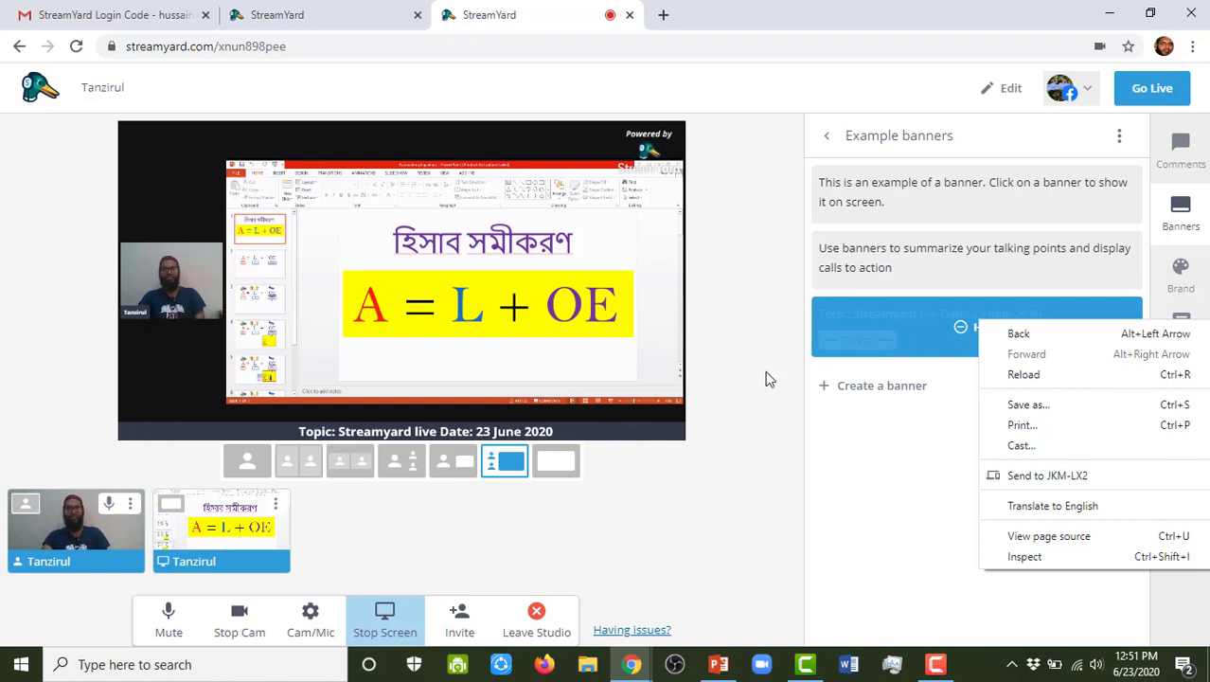
left_click(715, 423)
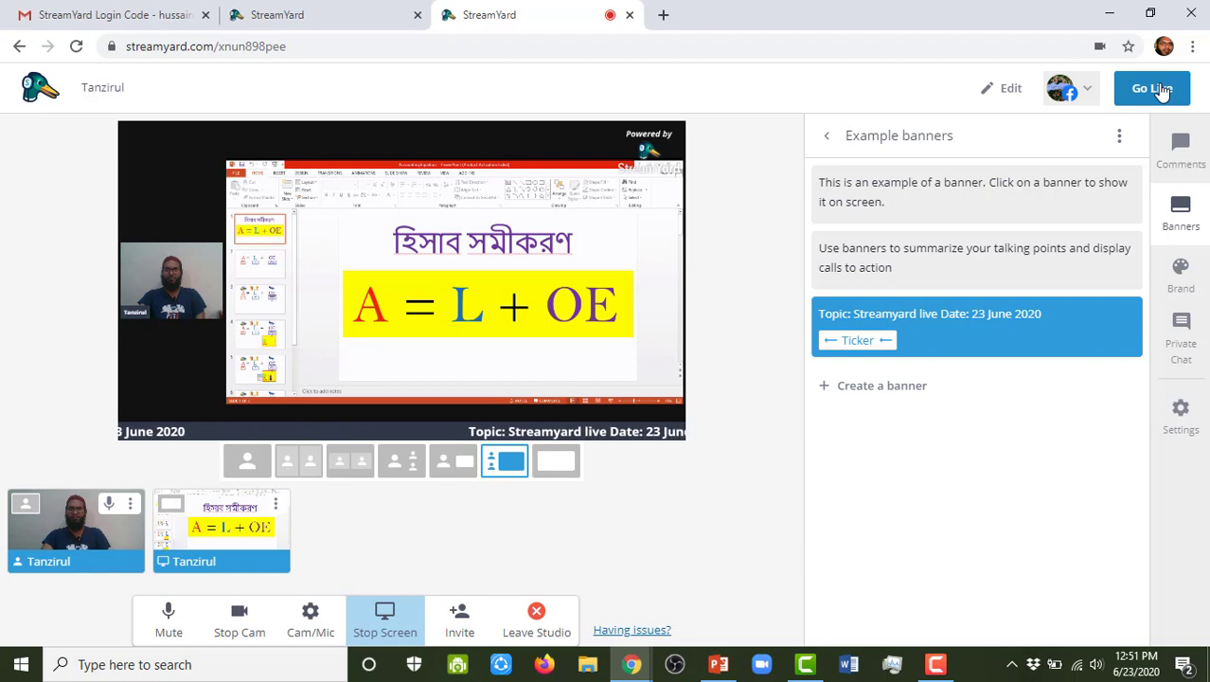
- Go live on Facebook with the shared slides and scrolling topic ticker
left_click(1161, 90)
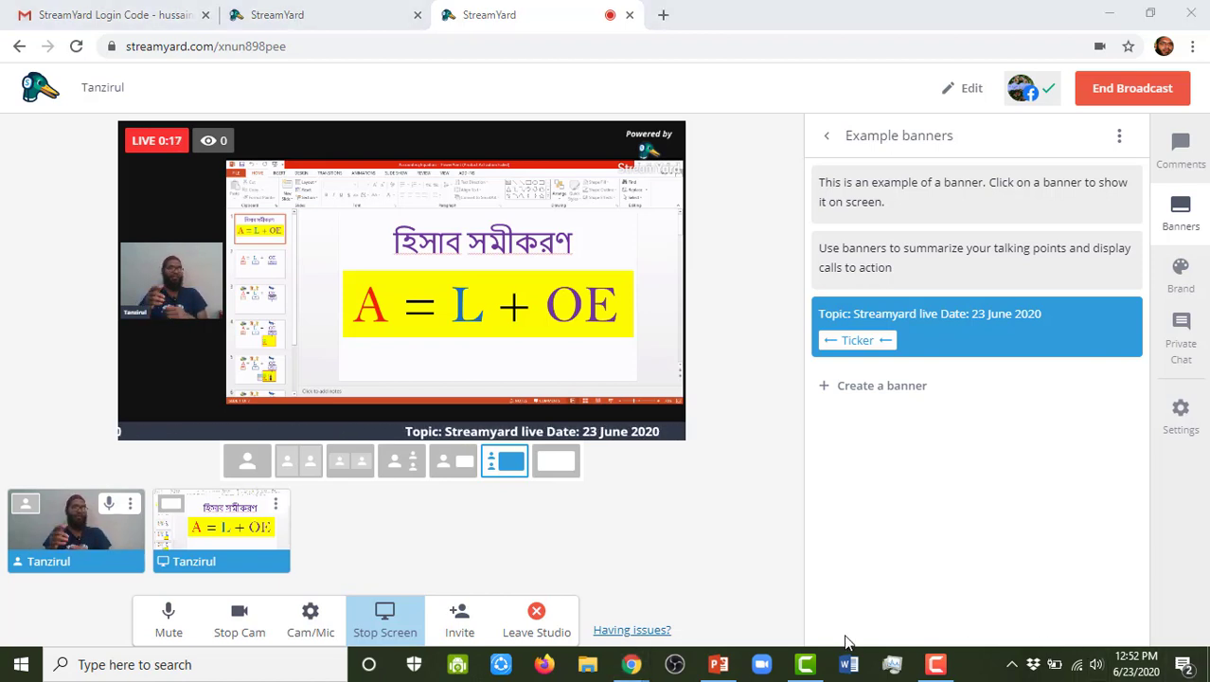
- Start the PowerPoint slide show and reveal the A, L, OE slide's pictures, R C E D labels and mango formula
left_click(718, 666)
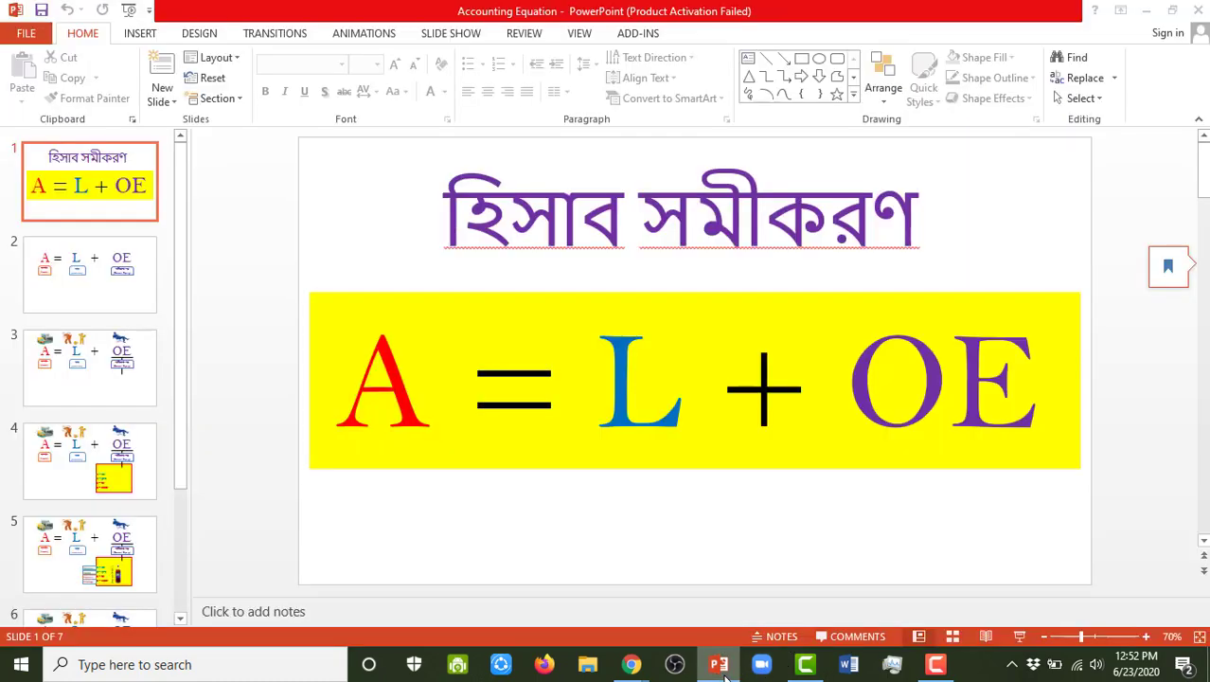
left_click(1026, 643)
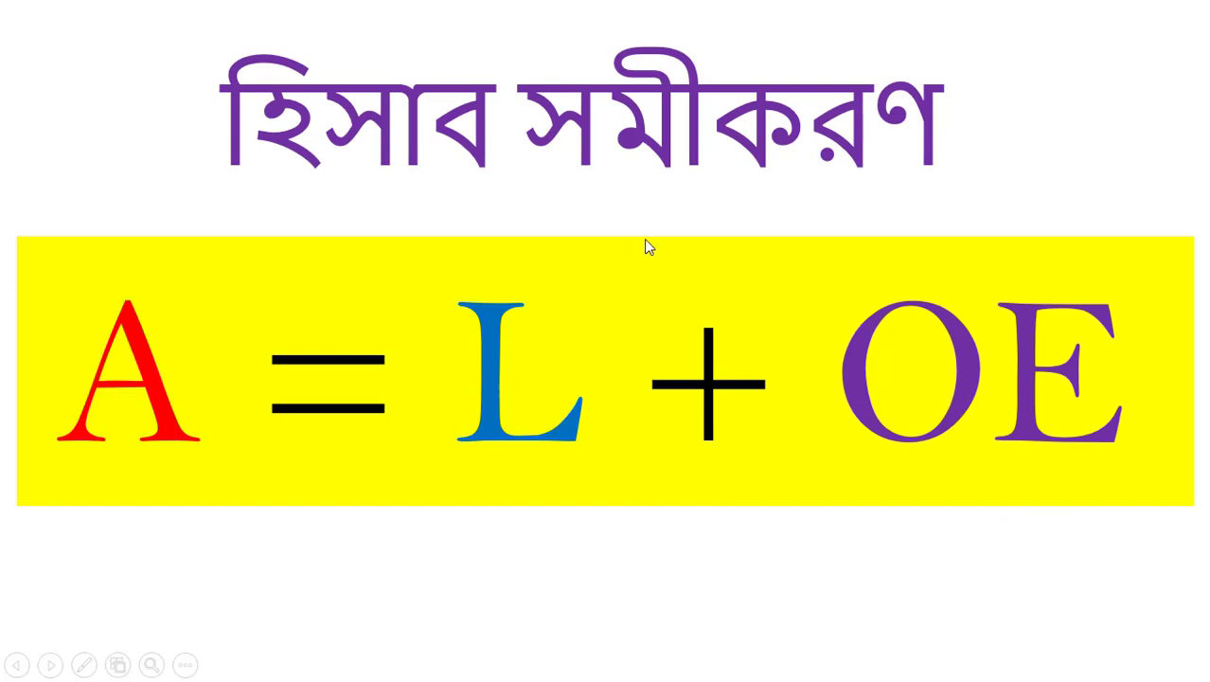
left_click(931, 212)
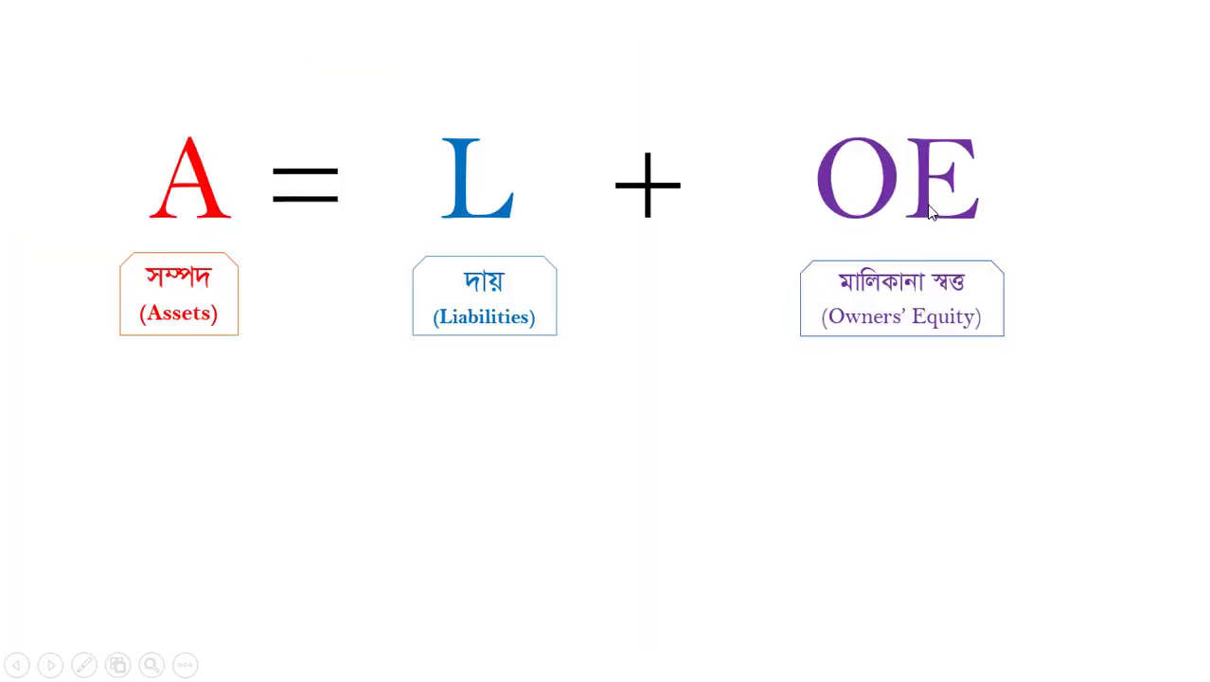
left_click(931, 213)
left_click(931, 212)
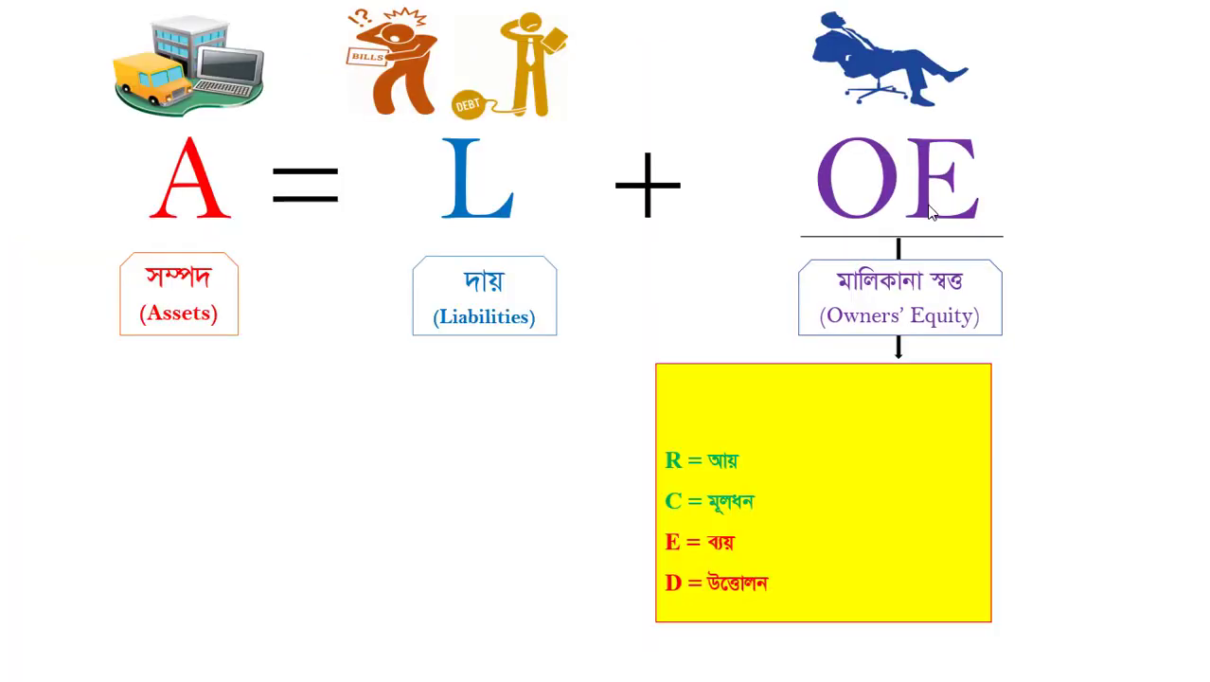
left_click(931, 212)
left_click(930, 212)
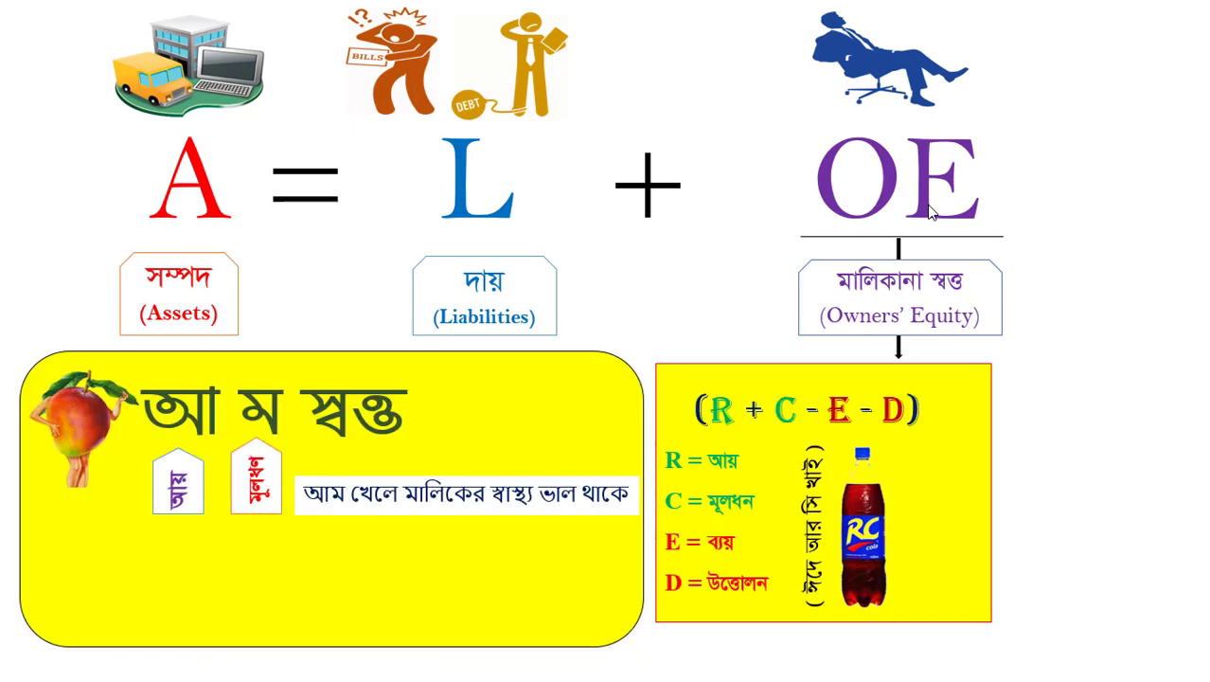
- Step back from the end screen, exit the show on slide 5, and return to StreamYard
left_click(930, 212)
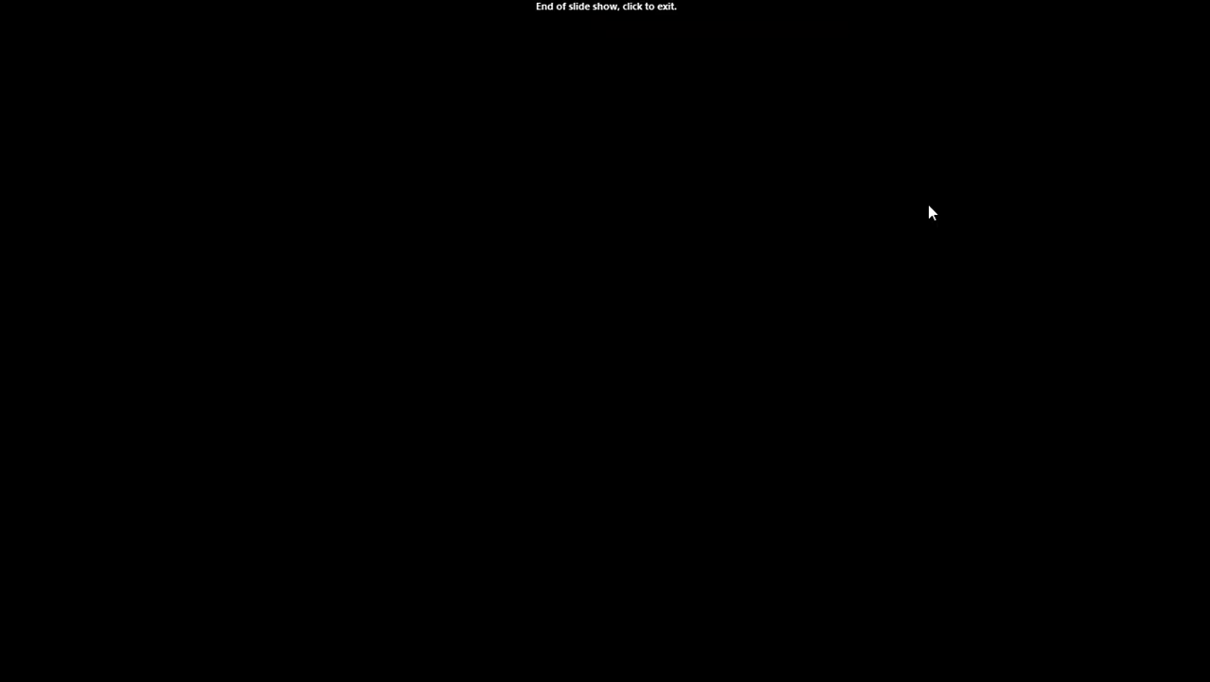
key("Left")
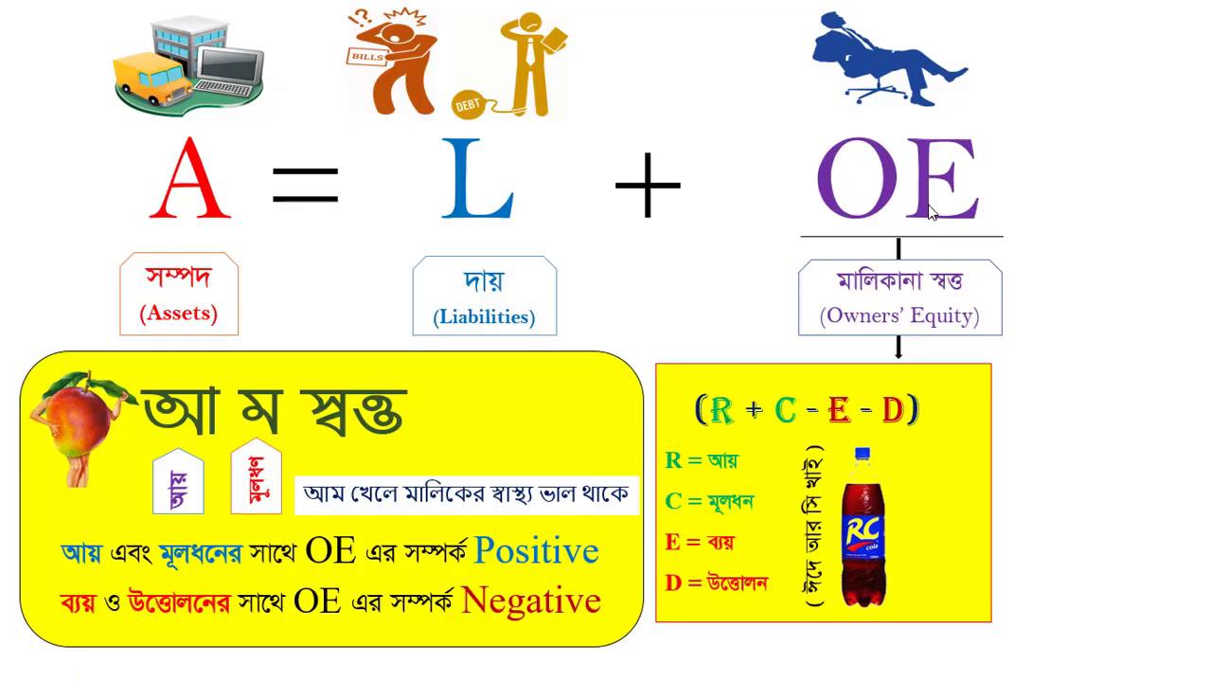
key("Left")
key("Left")
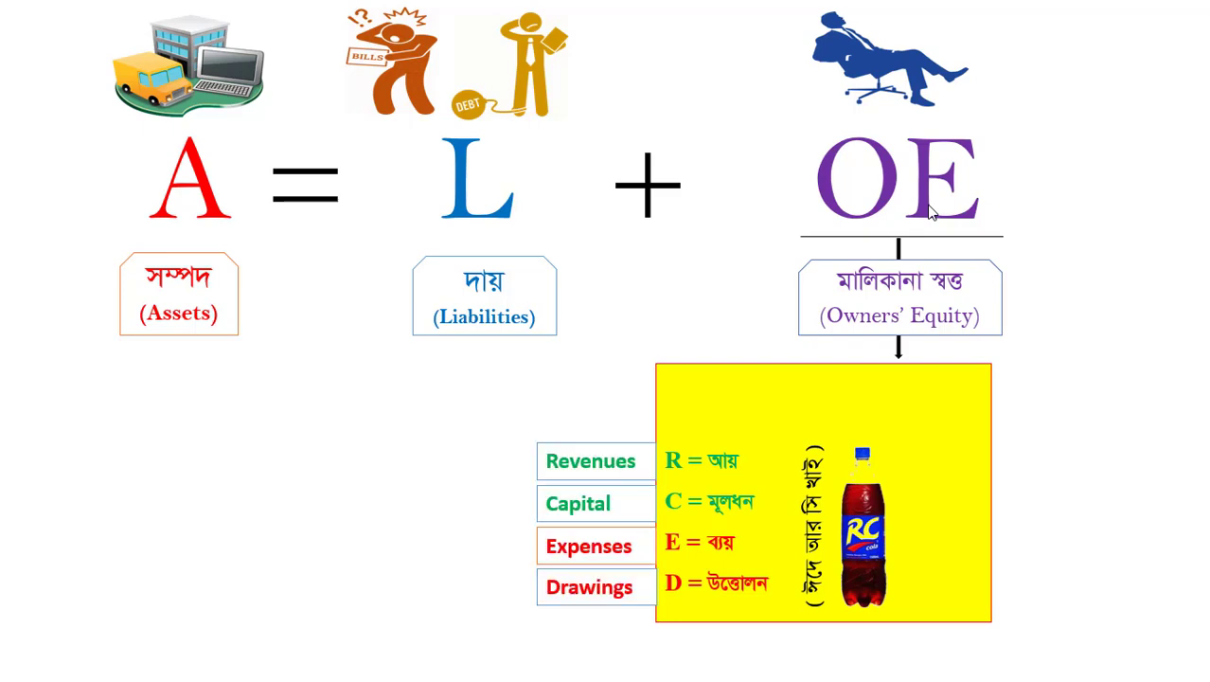
key("Escape")
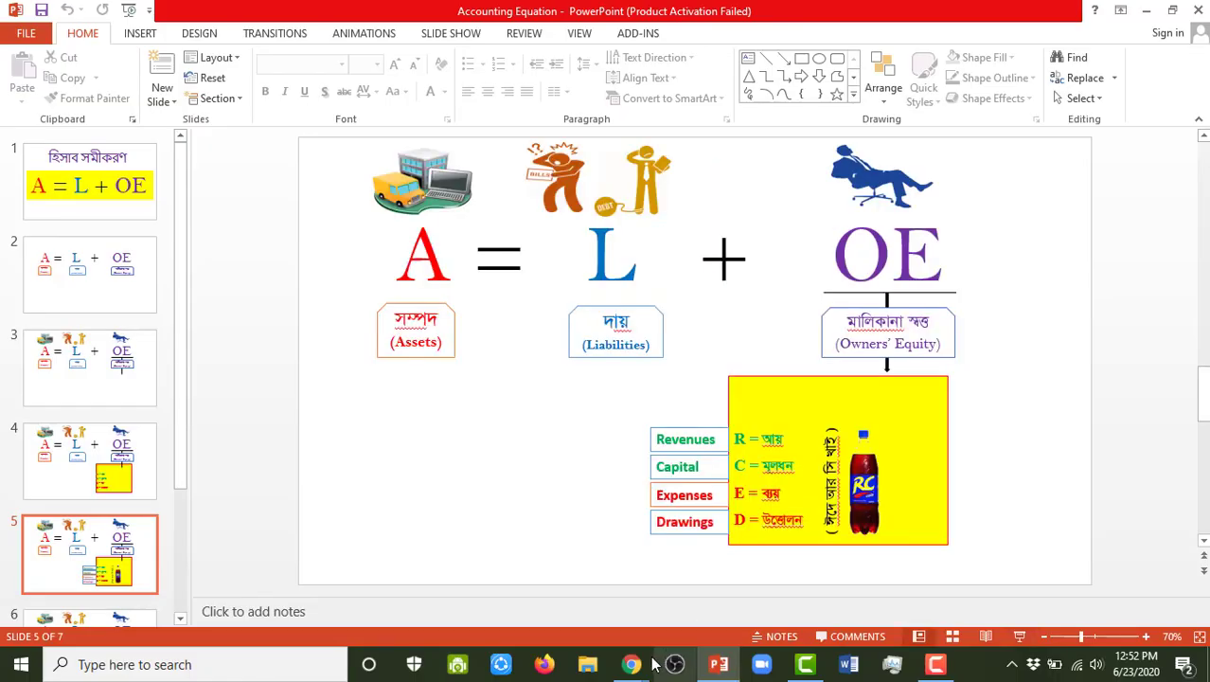
mouse_move(631, 664)
left_click(589, 587)
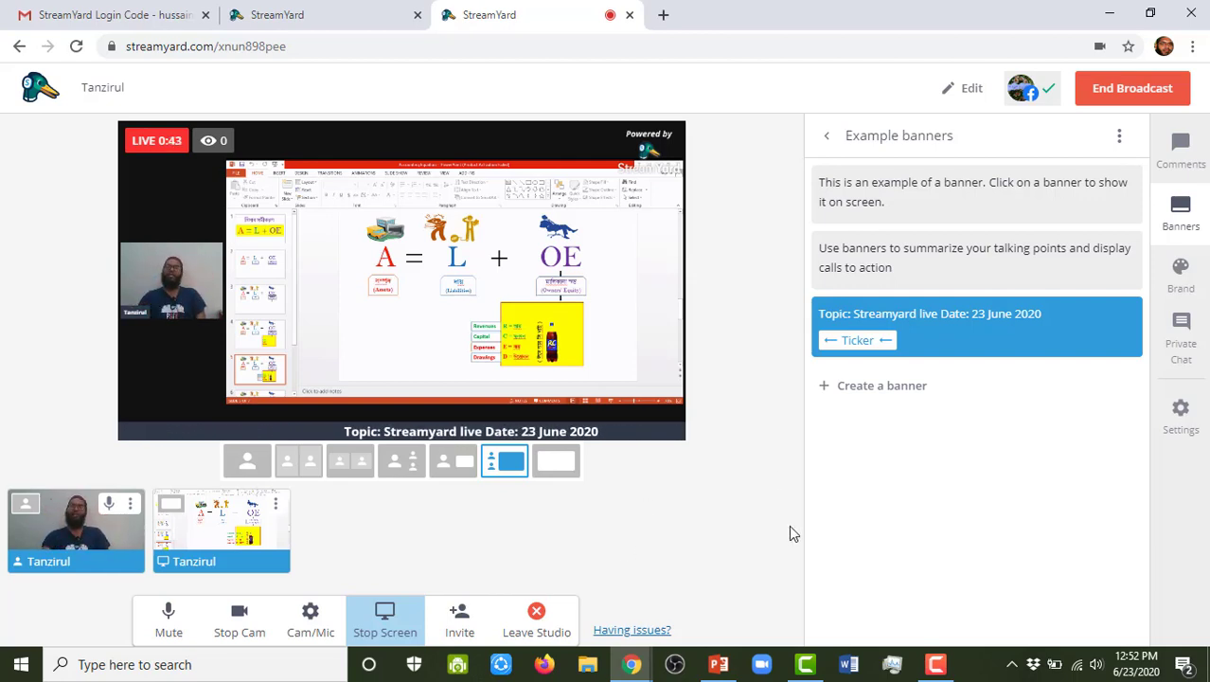
- End the live broadcast at 0:51 and confirm in the popup
left_click(1146, 96)
left_click(1108, 187)
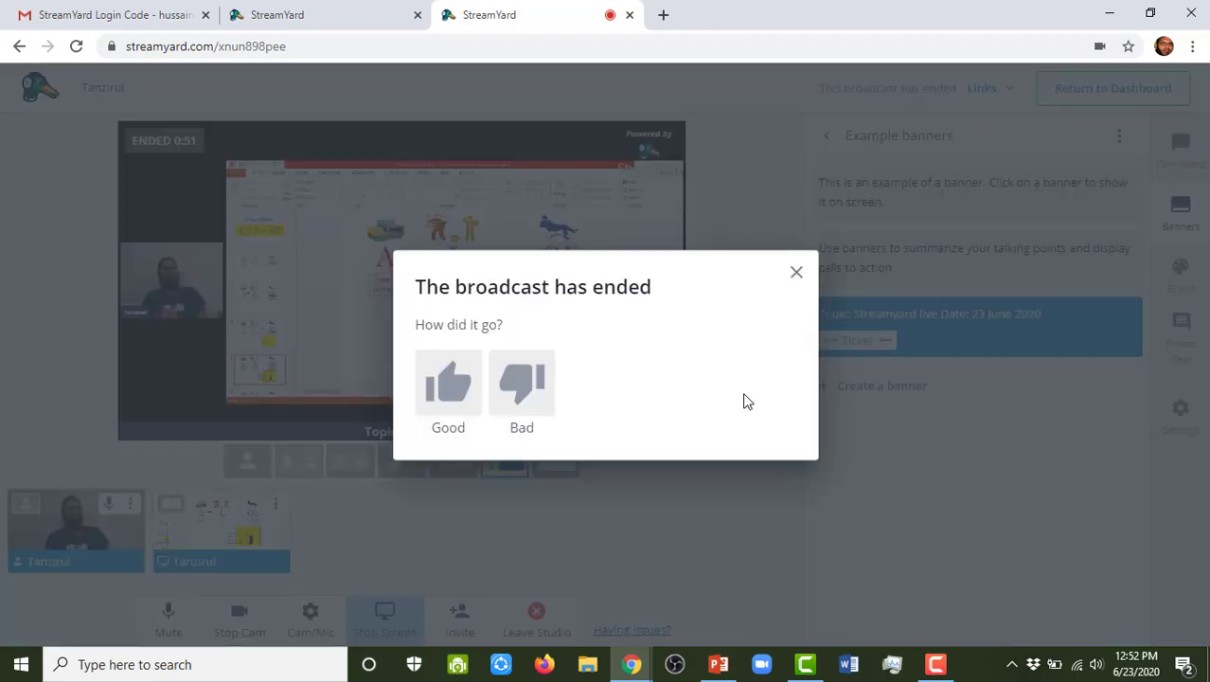
- Rate the broadcast Good with the comment 'best', send it, and close the thanks message
left_click(449, 405)
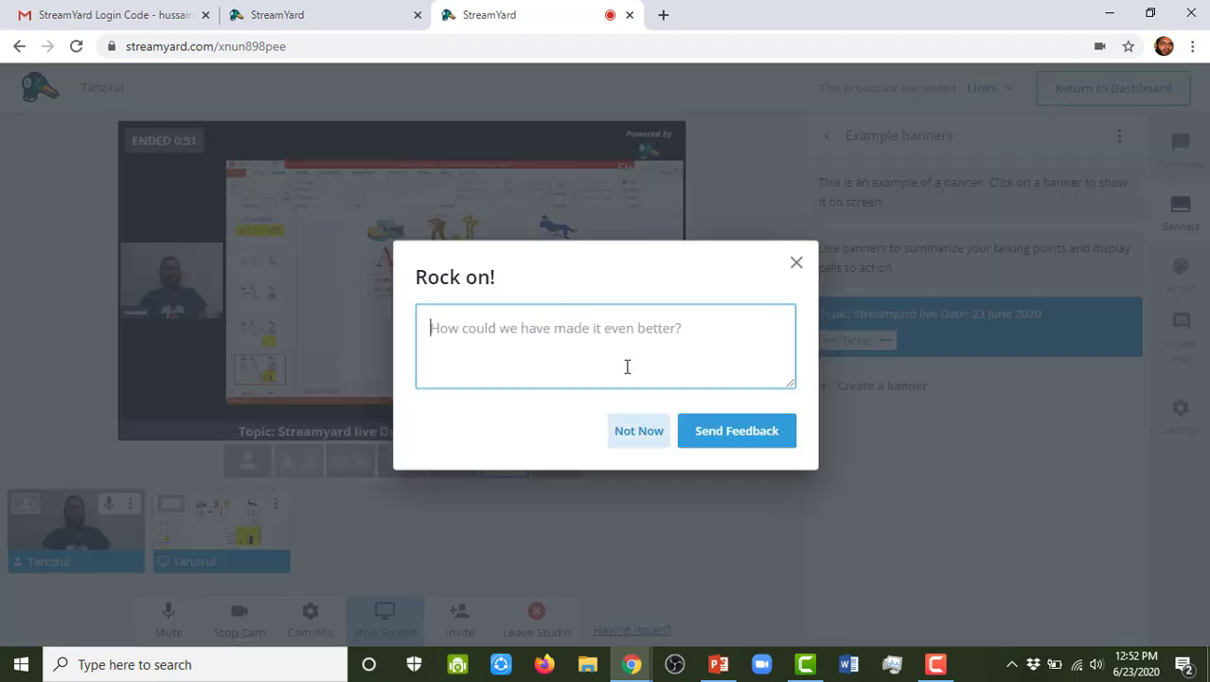
type("best")
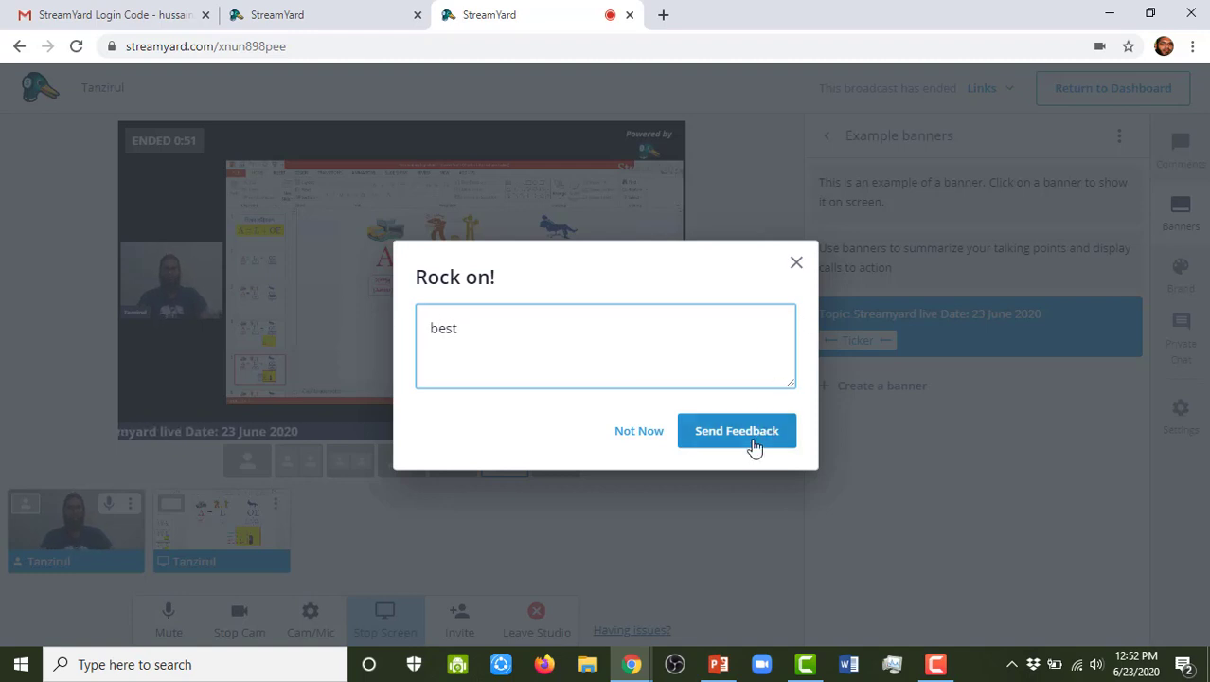
left_click(753, 448)
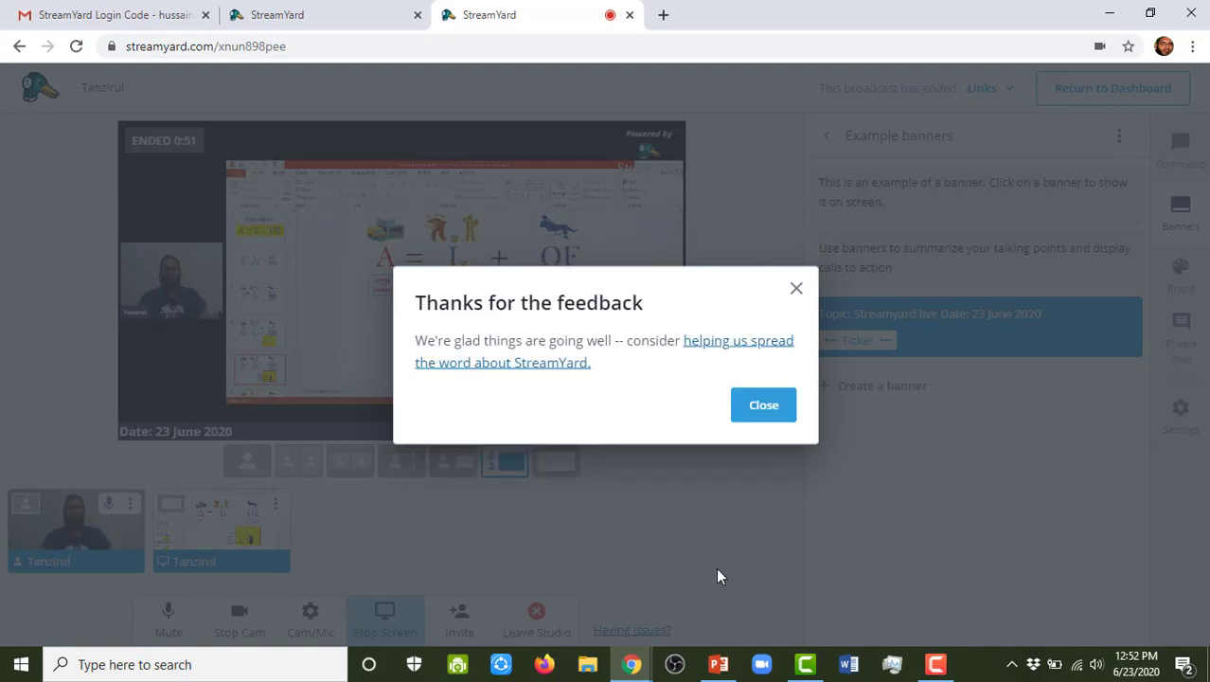
left_click(763, 407)
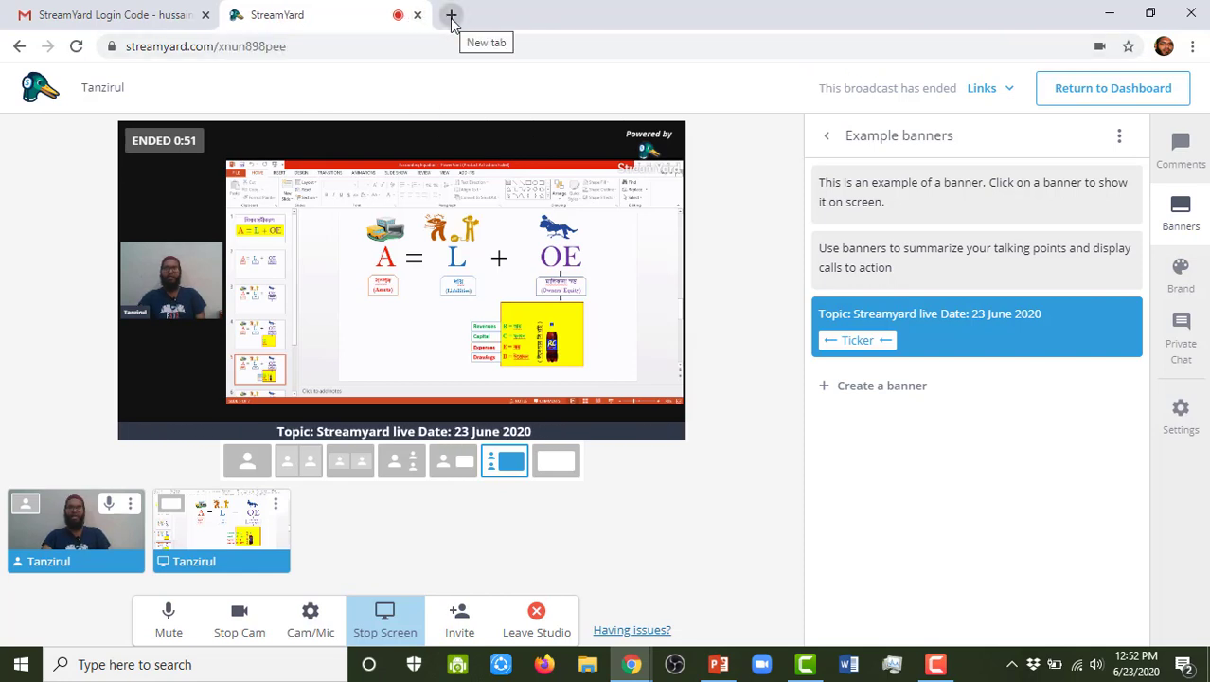
- View the finished broadcast's Download recording options, close them, and open a new browser tab
left_click(1125, 98)
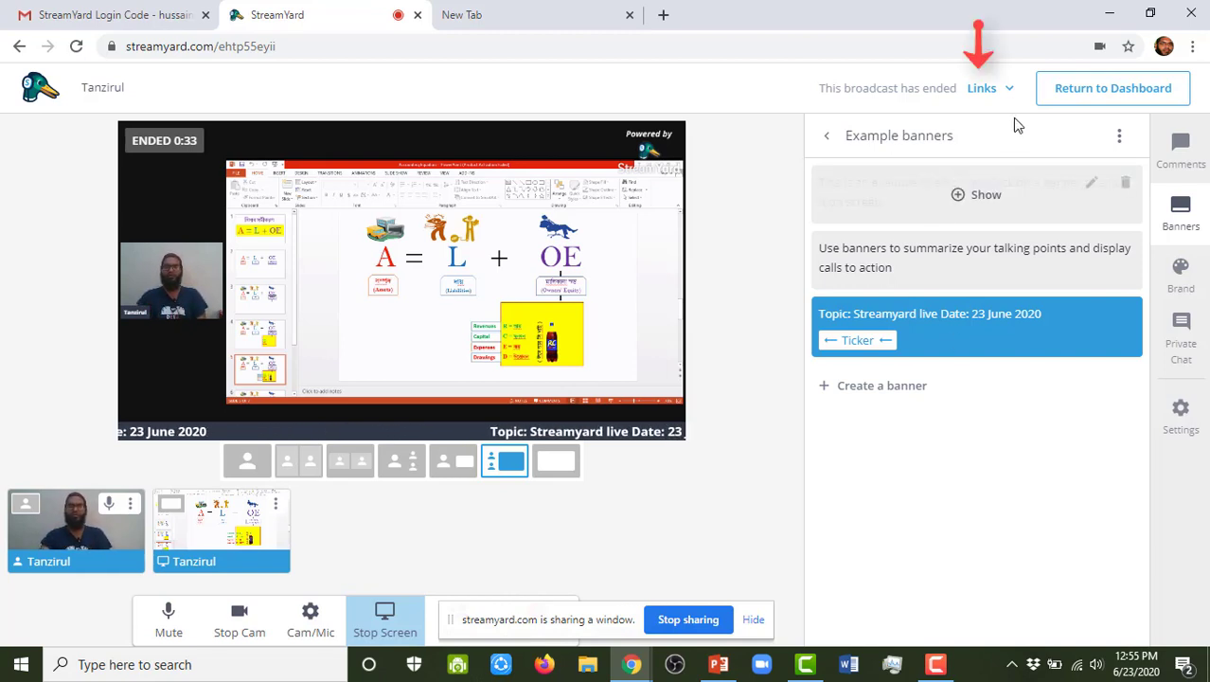
left_click(1011, 90)
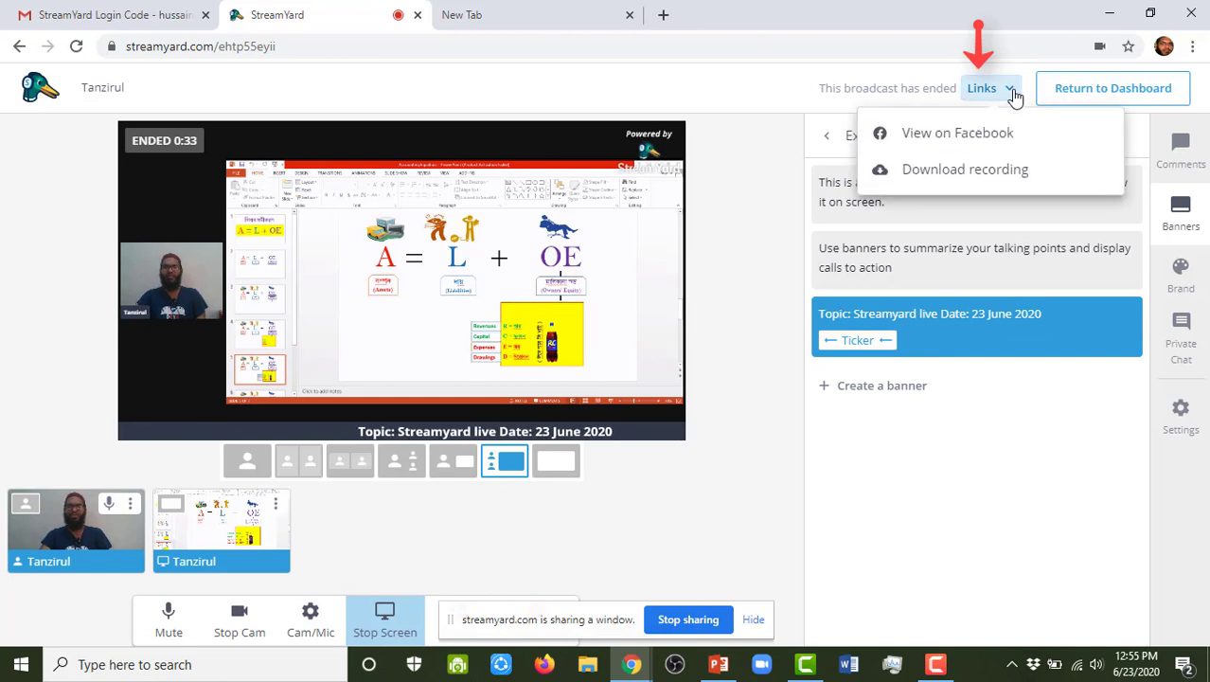
left_click(975, 175)
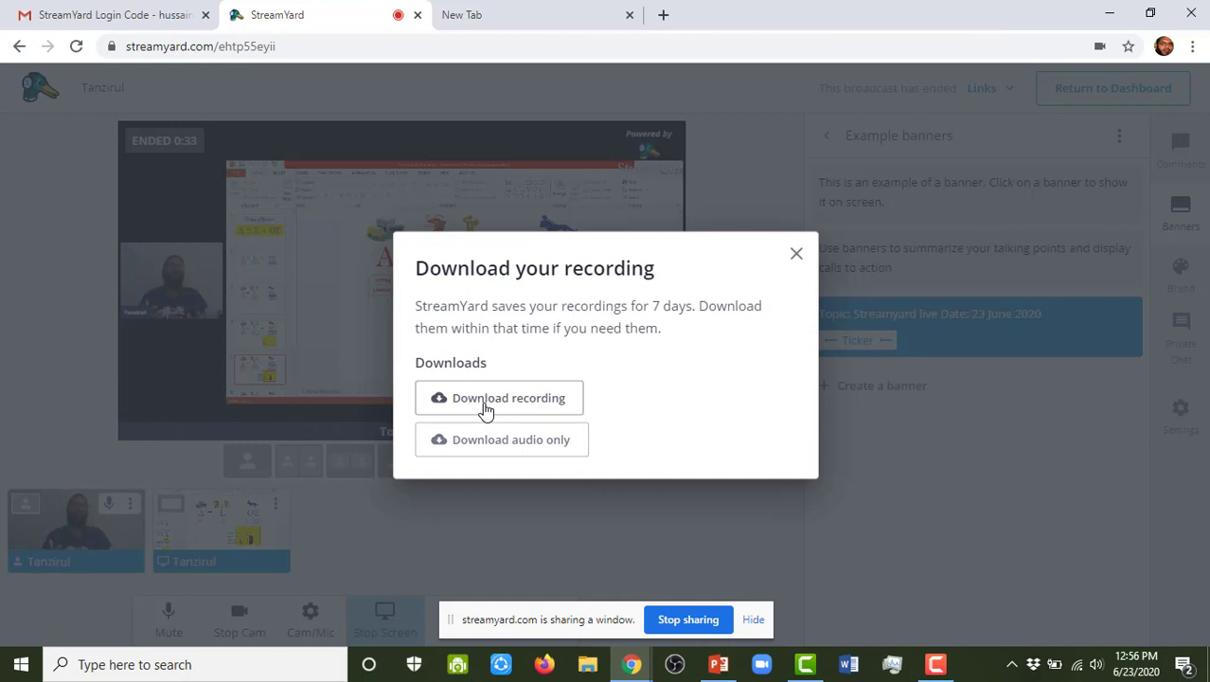
left_click(795, 255)
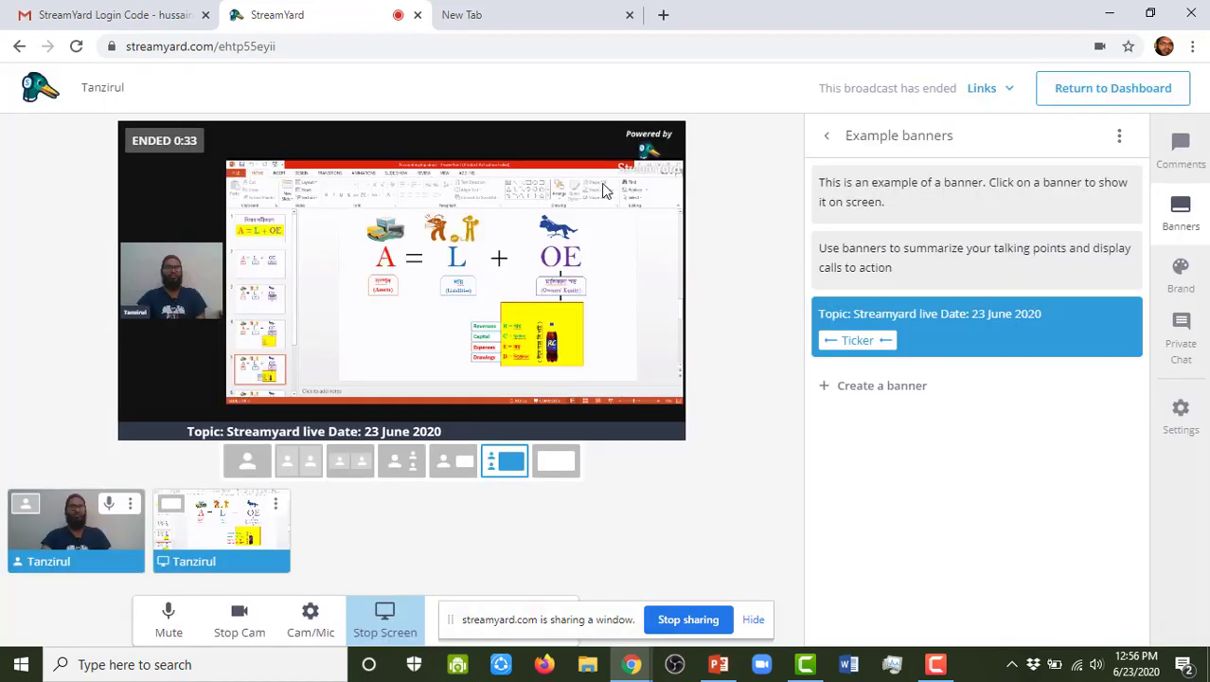
left_click(666, 16)
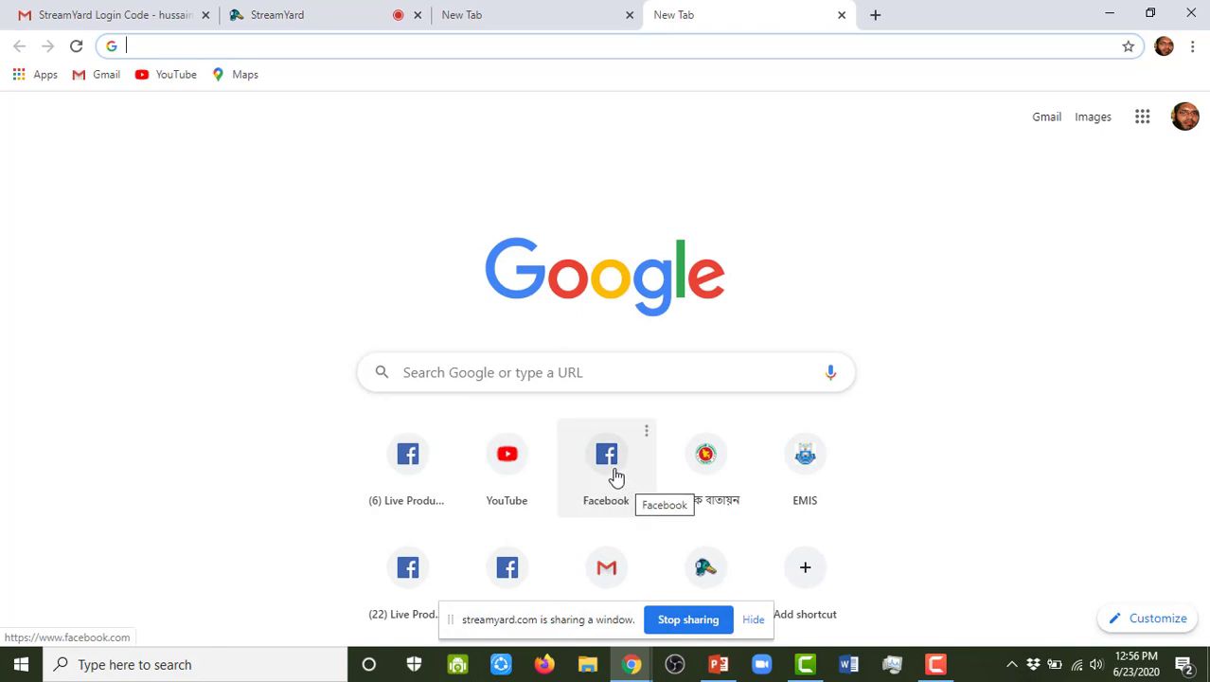
- Open the Islami life tablig Facebook Page from the new-tab Facebook shortcut
left_click(616, 476)
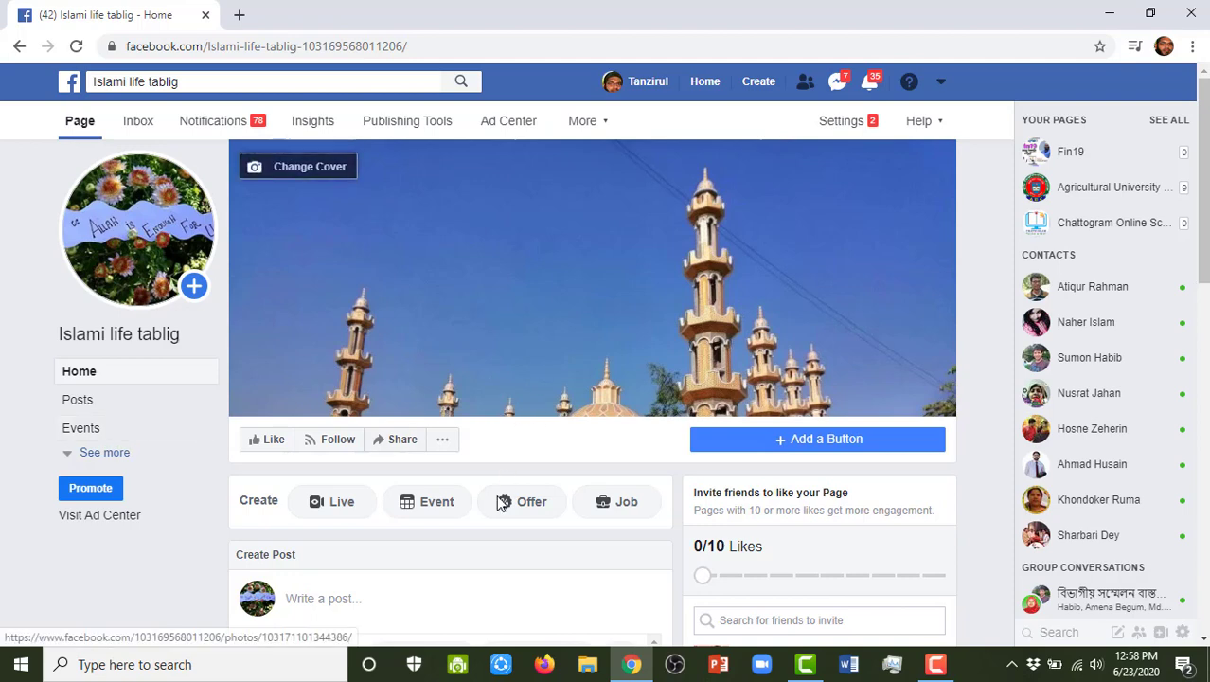
- Play the Page's 'was live' Test Live recording and skip ahead to about 0:45
scroll(500, 505, "down", 1)
scroll(500, 505, "down", 7)
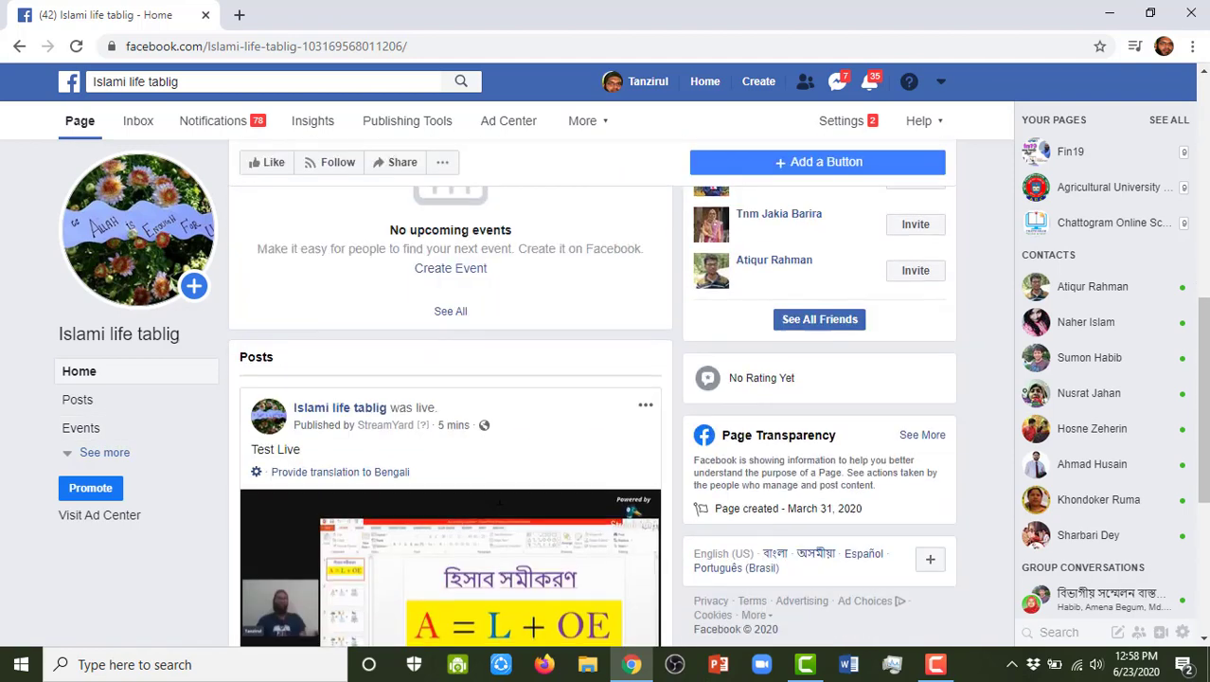
mouse_move(253, 516)
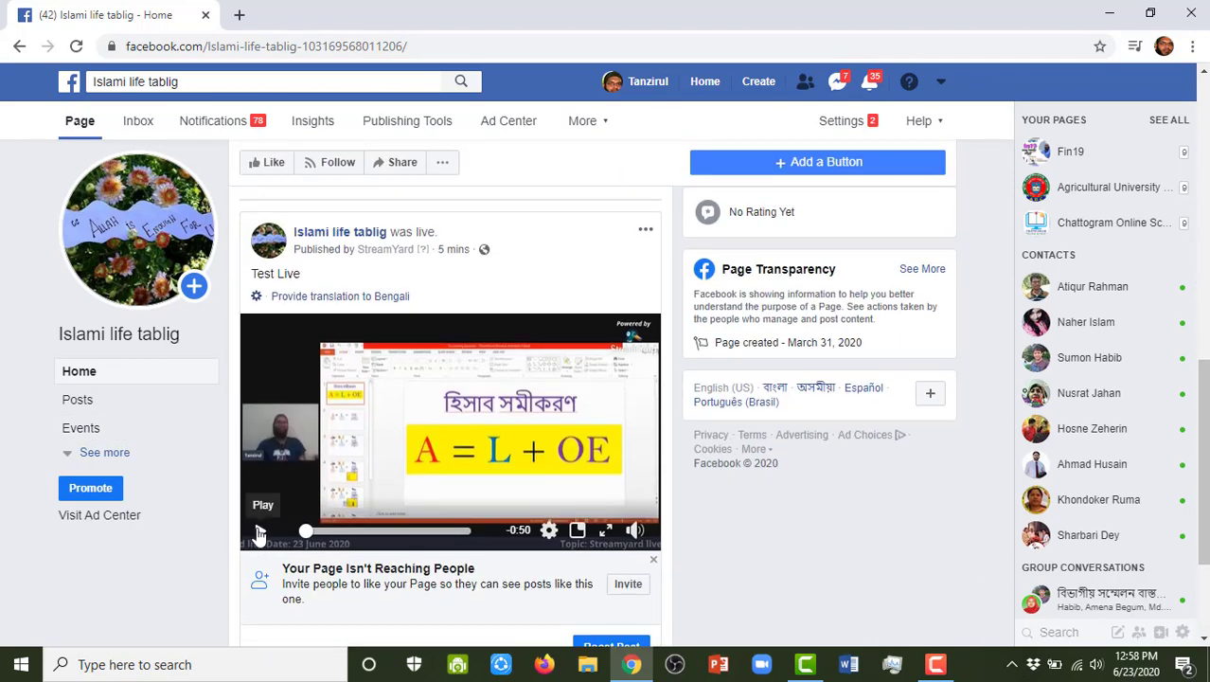
left_click(259, 532)
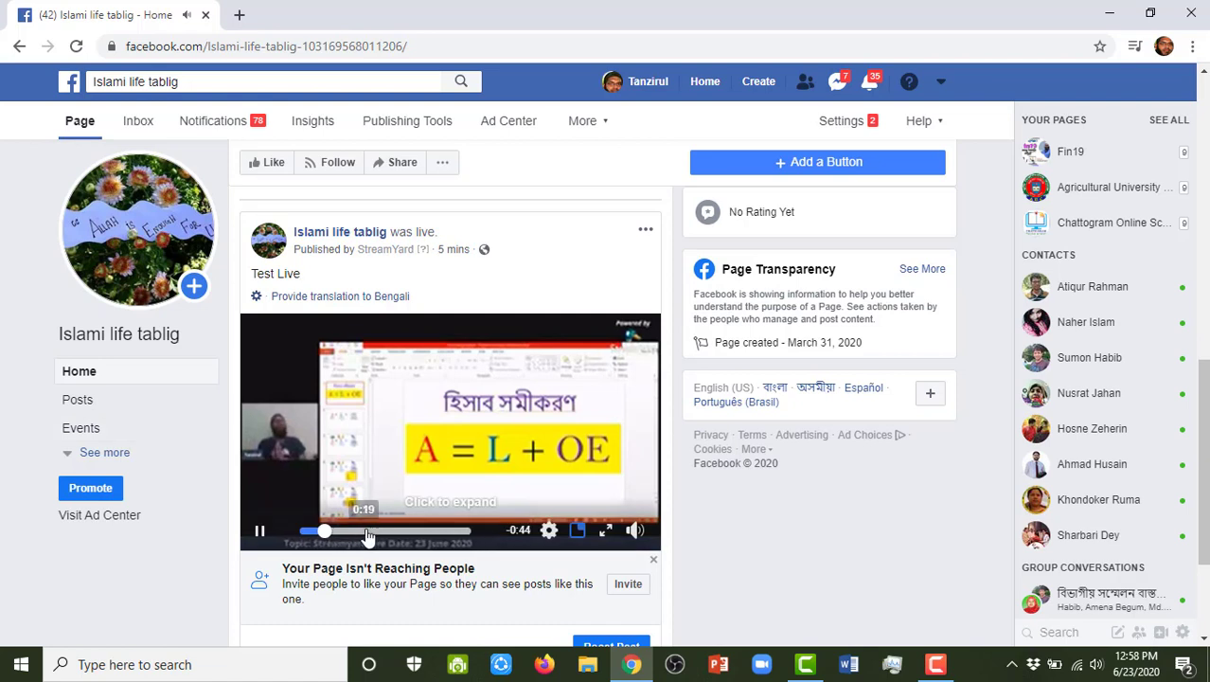
left_click(396, 532)
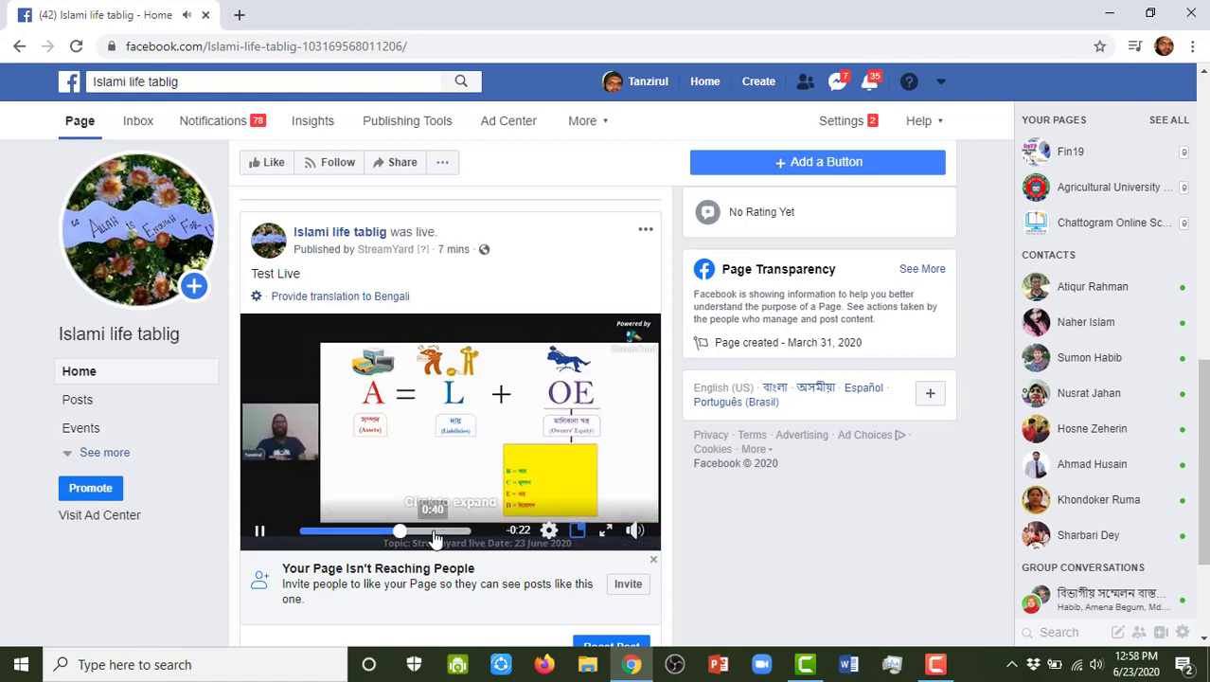
left_click(435, 532)
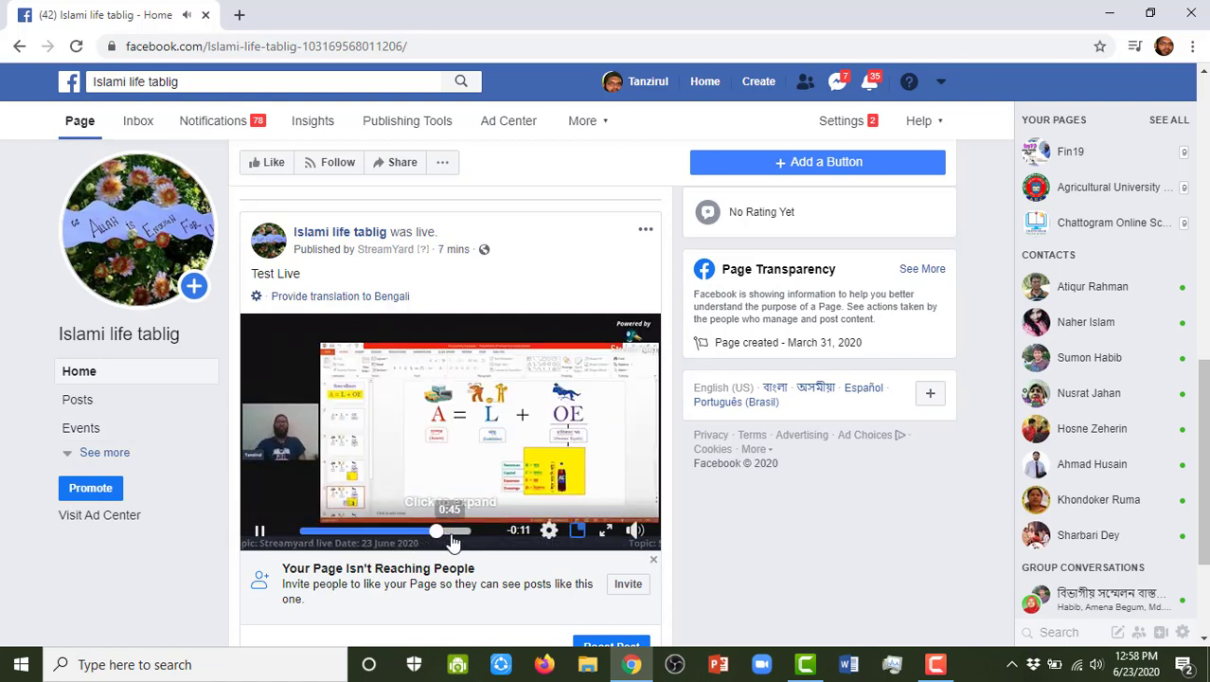